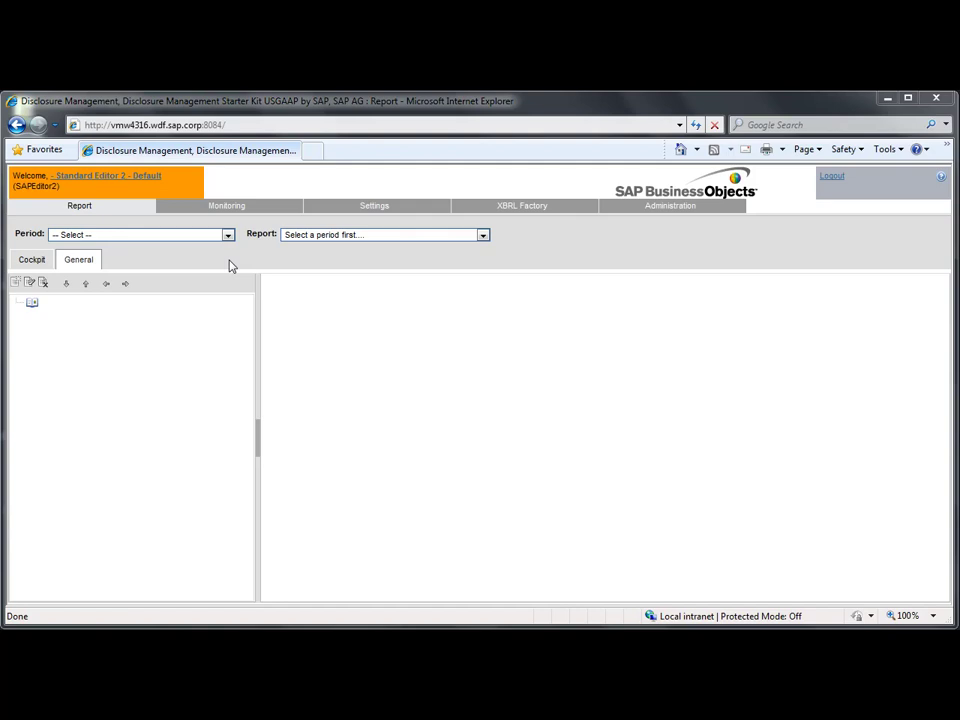
Select period Q3 2012 and load the Quarterly Data Repository report
{"action": "left_click", "coordinate": [227, 235]}
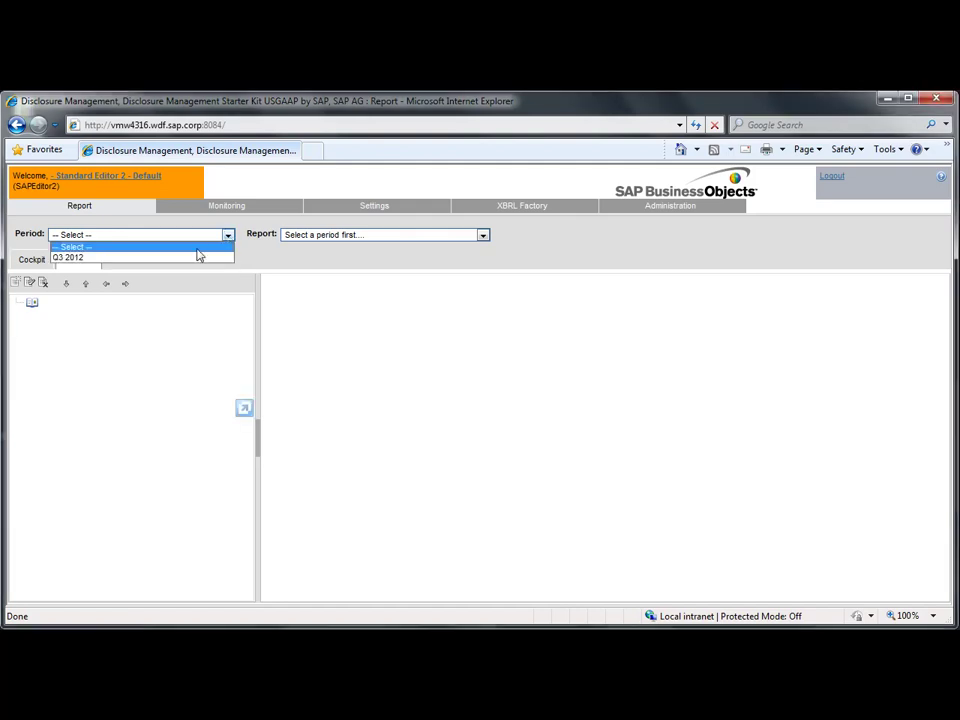
{"action": "left_click", "coordinate": [197, 258]}
{"action": "left_click", "coordinate": [390, 236]}
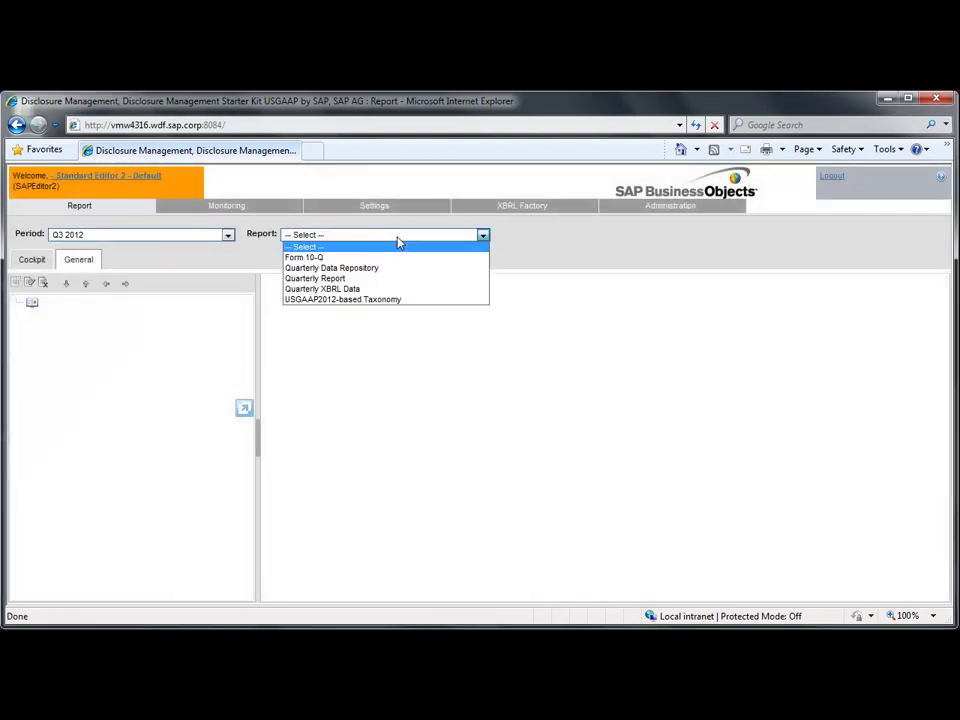
{"action": "left_click", "coordinate": [357, 268]}
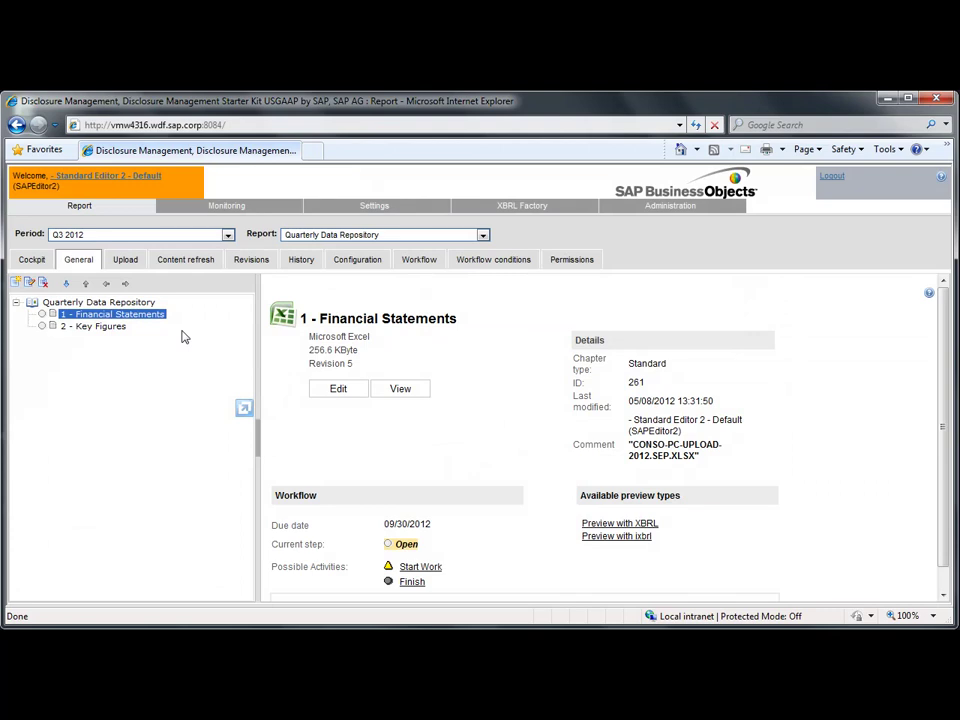
Open the Financial Statements workbook, check Control's error counts, and inspect the Income and Financial Position sheets
{"action": "left_click", "coordinate": [337, 389]}
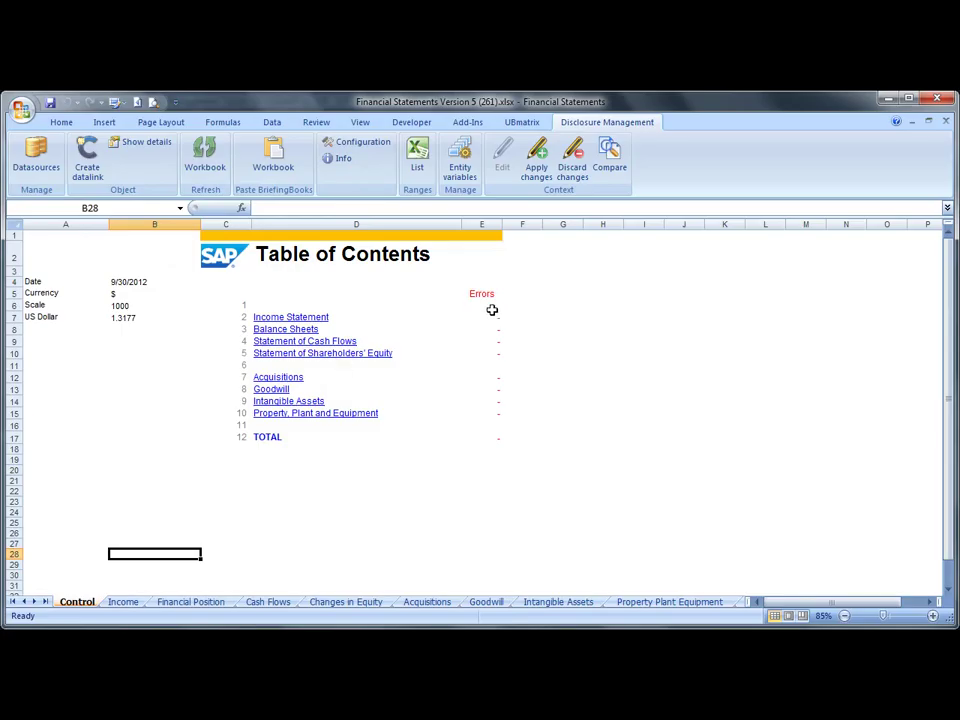
{"action": "left_click_drag", "start_coordinate": [495, 315], "coordinate": [485, 437]}
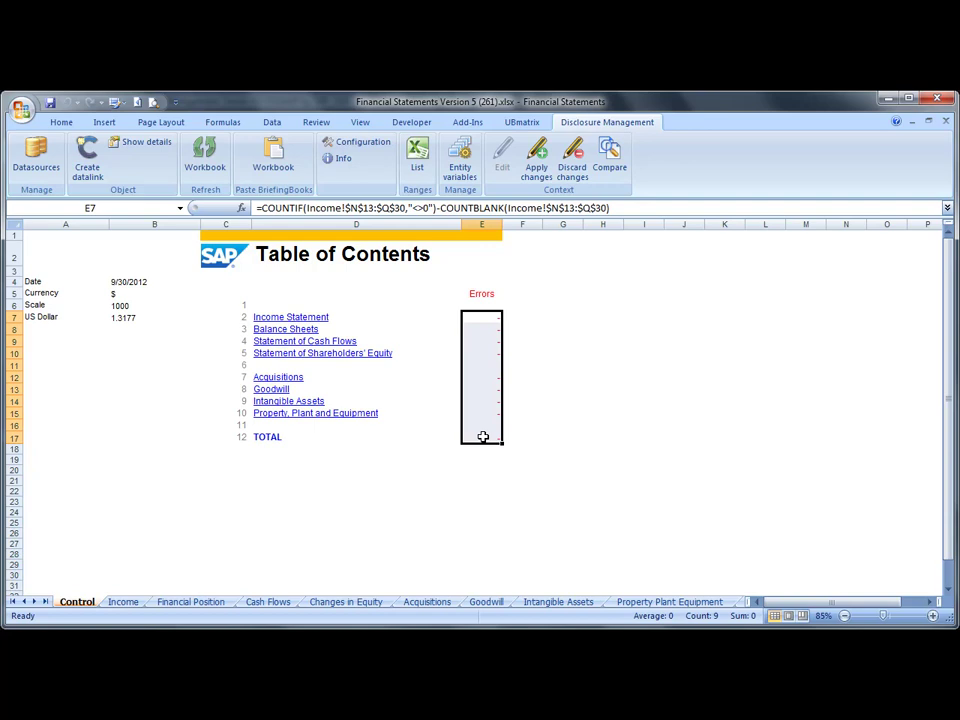
{"action": "left_click", "coordinate": [123, 602]}
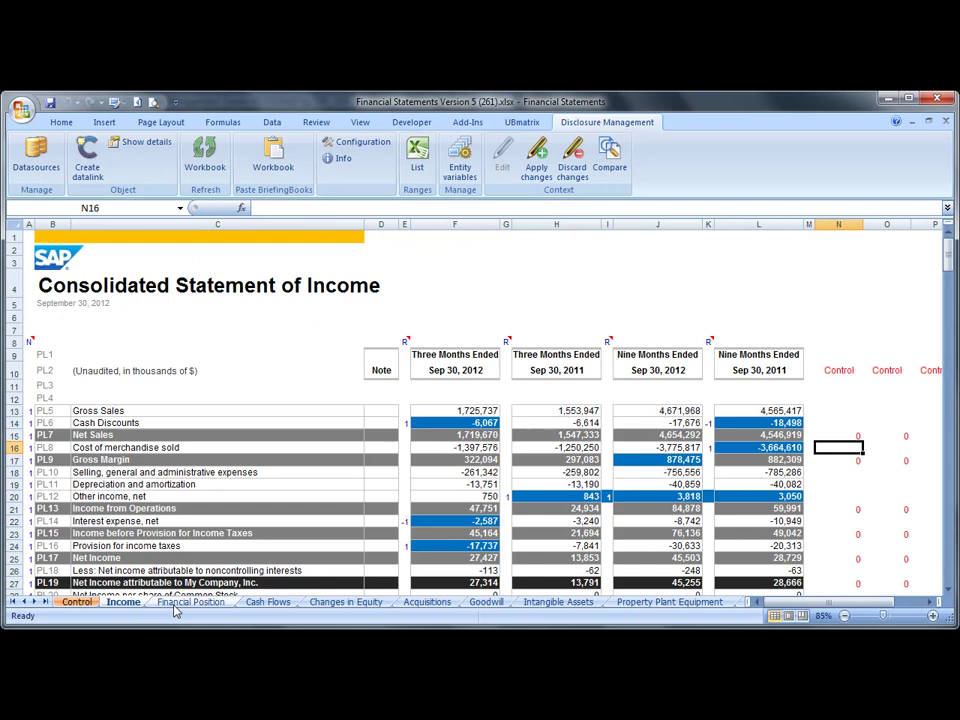
{"action": "left_click", "coordinate": [185, 603]}
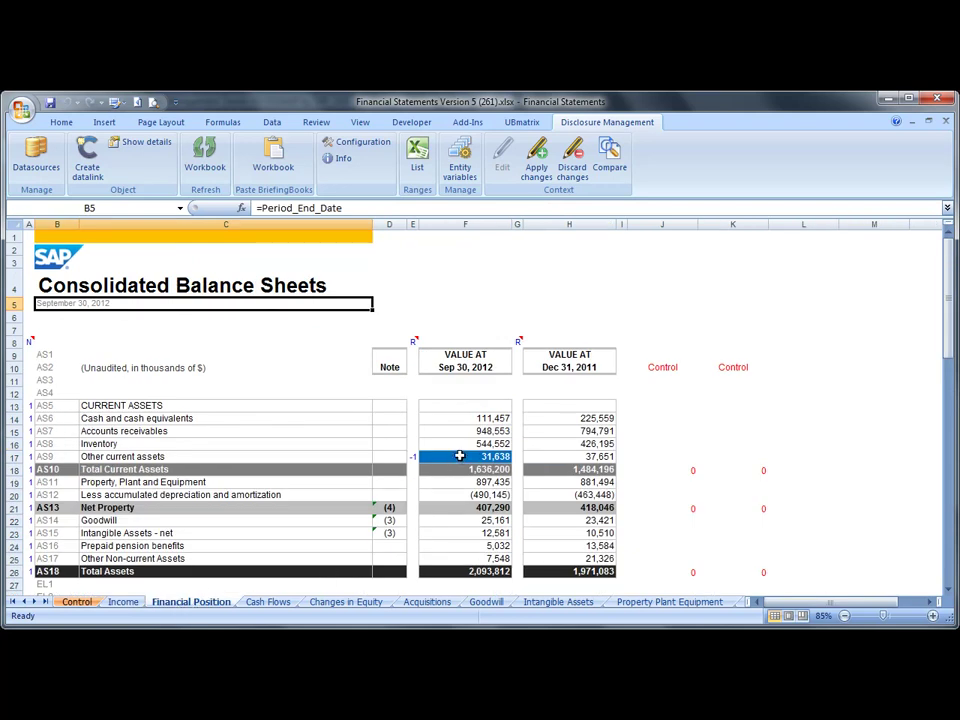
{"action": "left_click", "coordinate": [459, 455]}
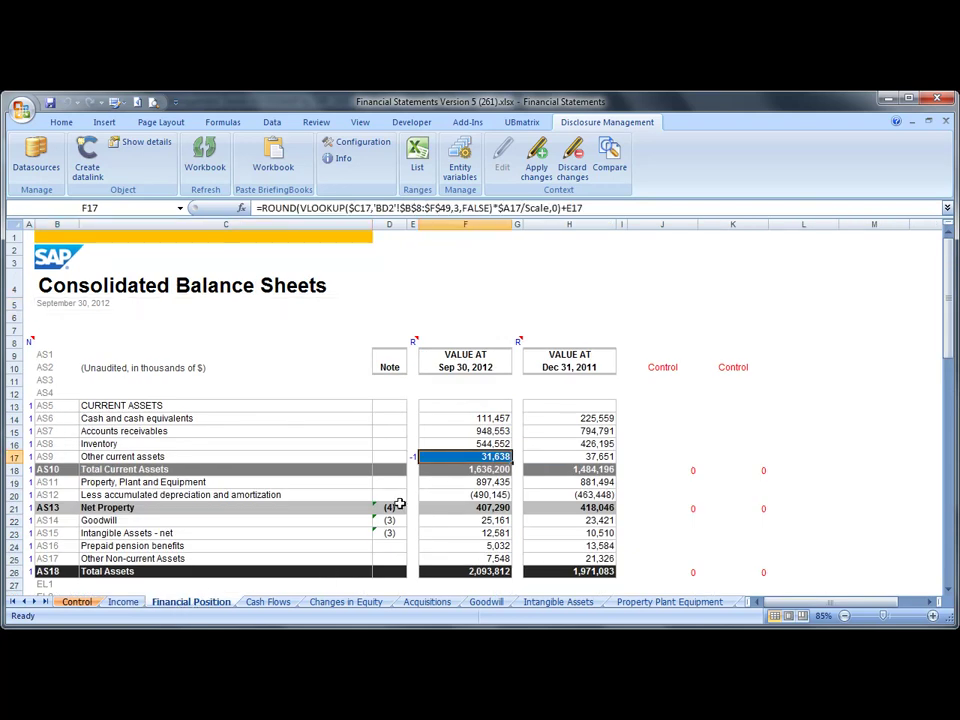
Review the Cash Flows, Changes in Equity, Acquisitions, Goodwill and Intangible Assets sheets
{"action": "left_click", "coordinate": [280, 604]}
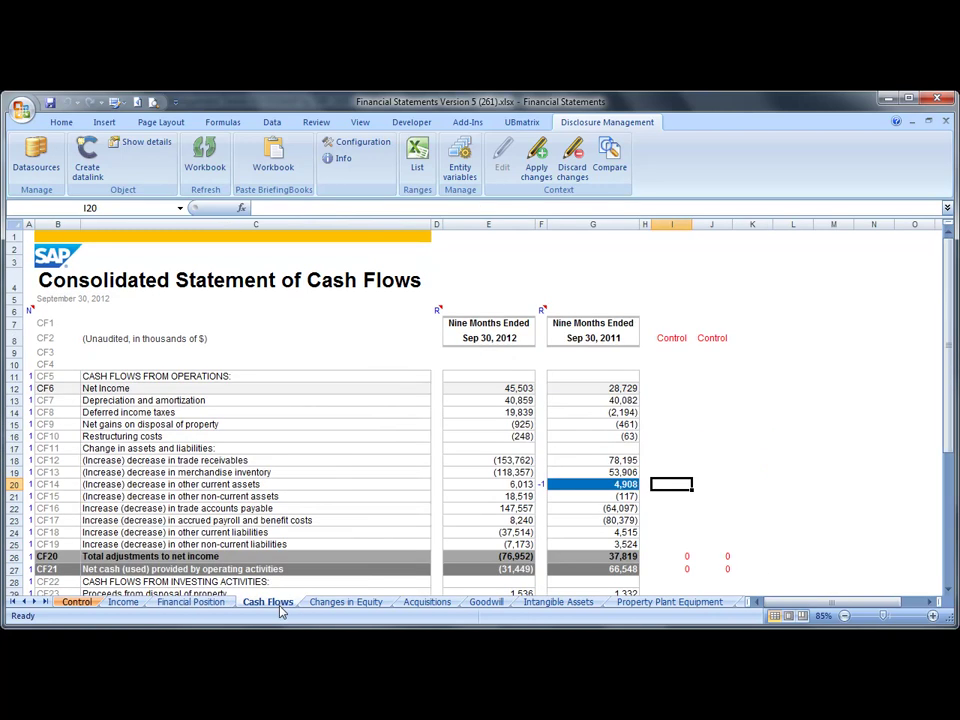
{"action": "left_click", "coordinate": [352, 605]}
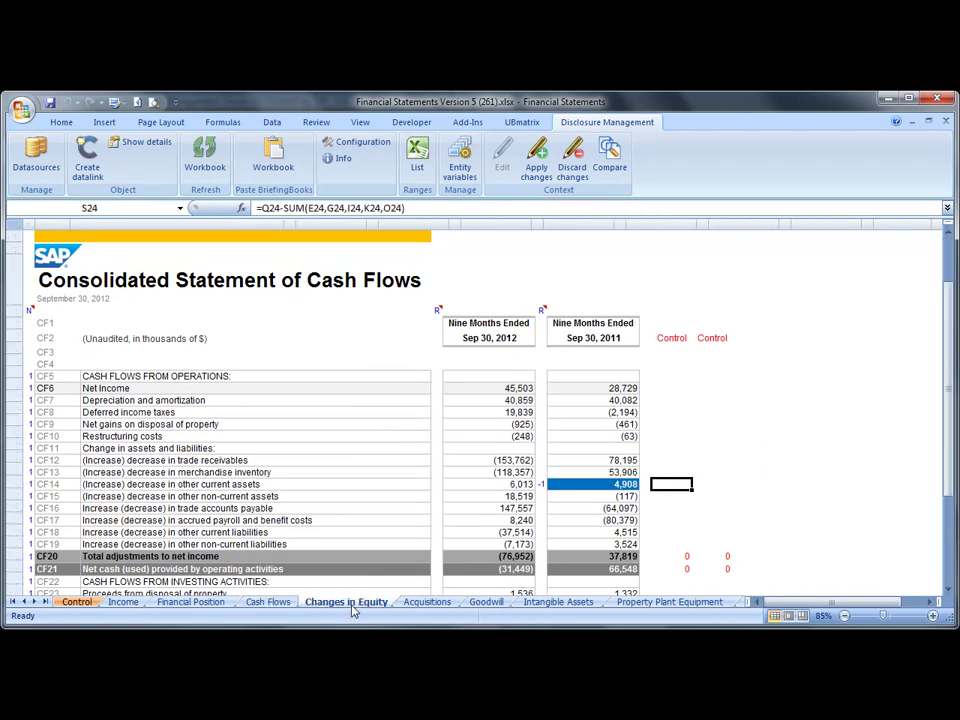
{"action": "left_click", "coordinate": [428, 604]}
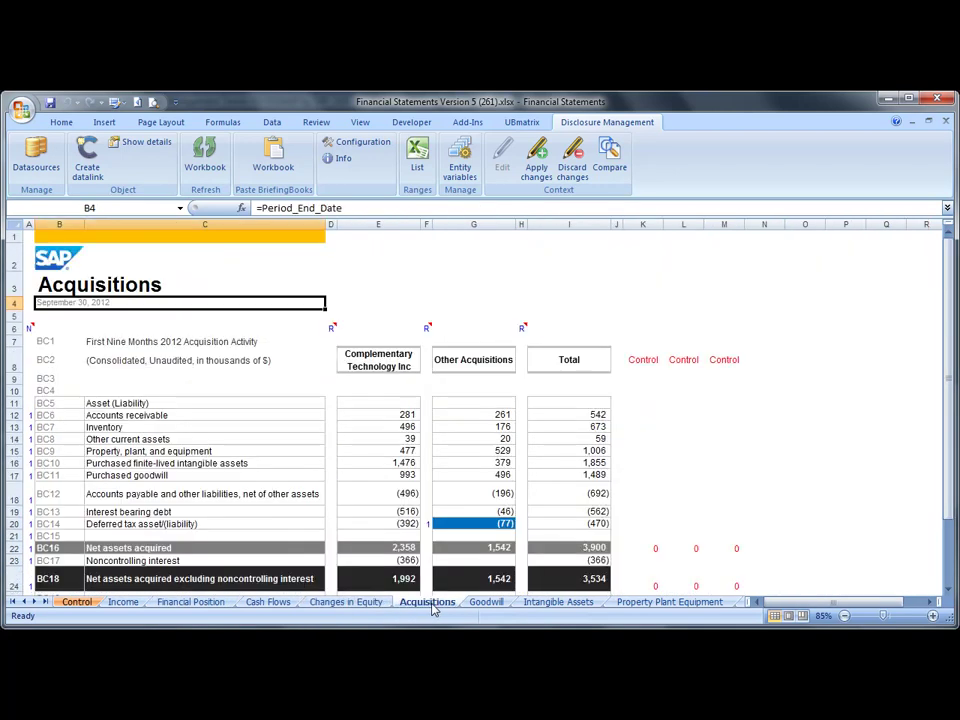
{"action": "left_click", "coordinate": [490, 604]}
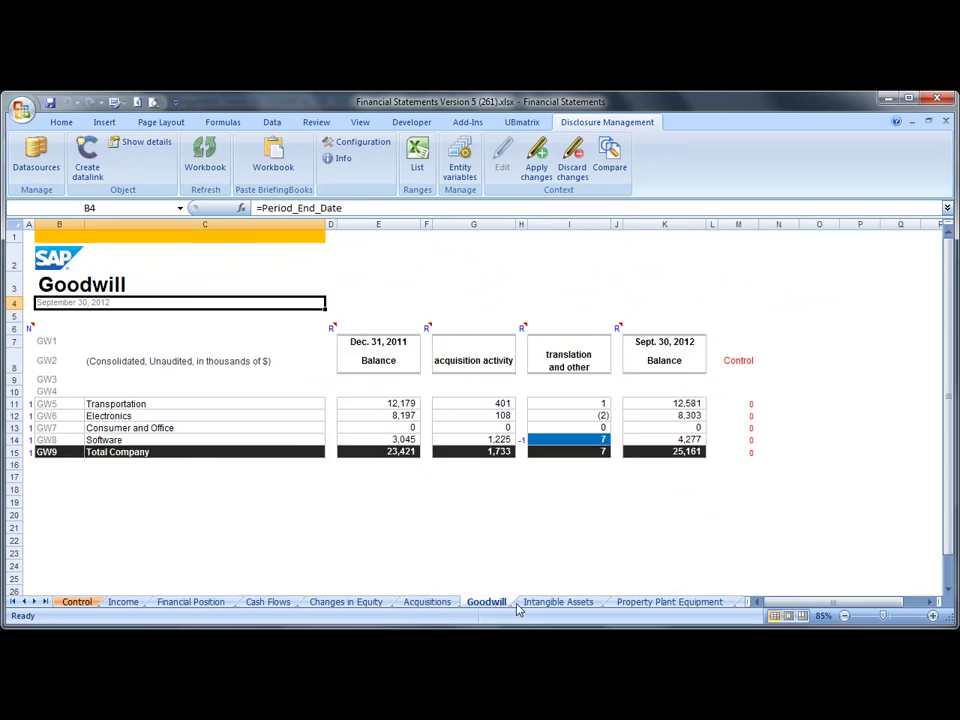
{"action": "left_click", "coordinate": [546, 604]}
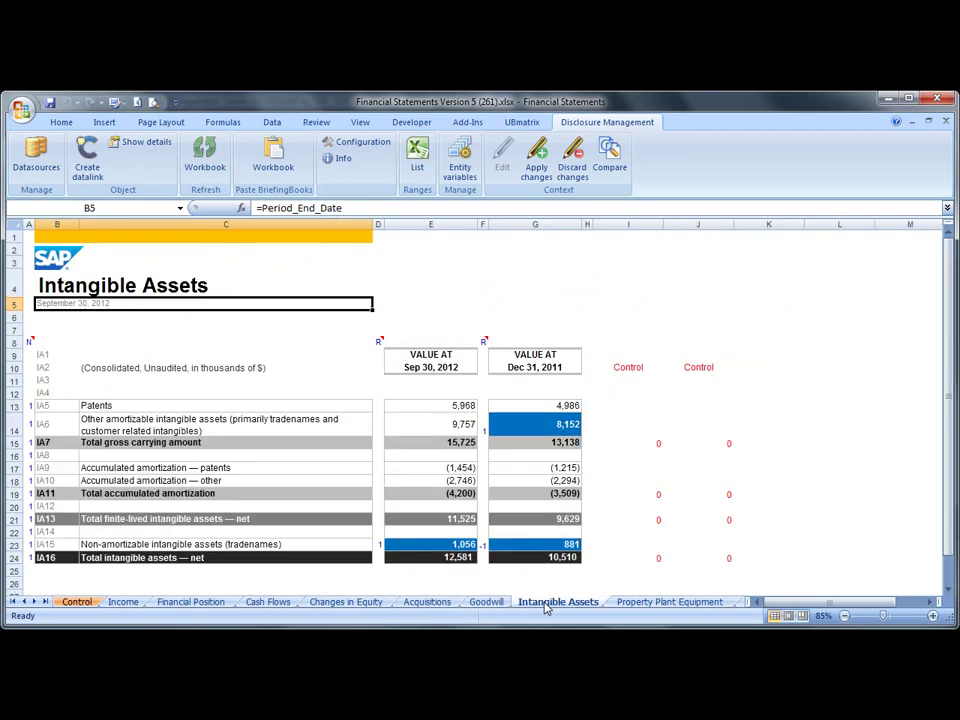
Refresh the workbook from the CONSO-US-DISTRIB-2012.SEP briefing book through the Refresh Wizard
{"action": "left_click", "coordinate": [212, 154]}
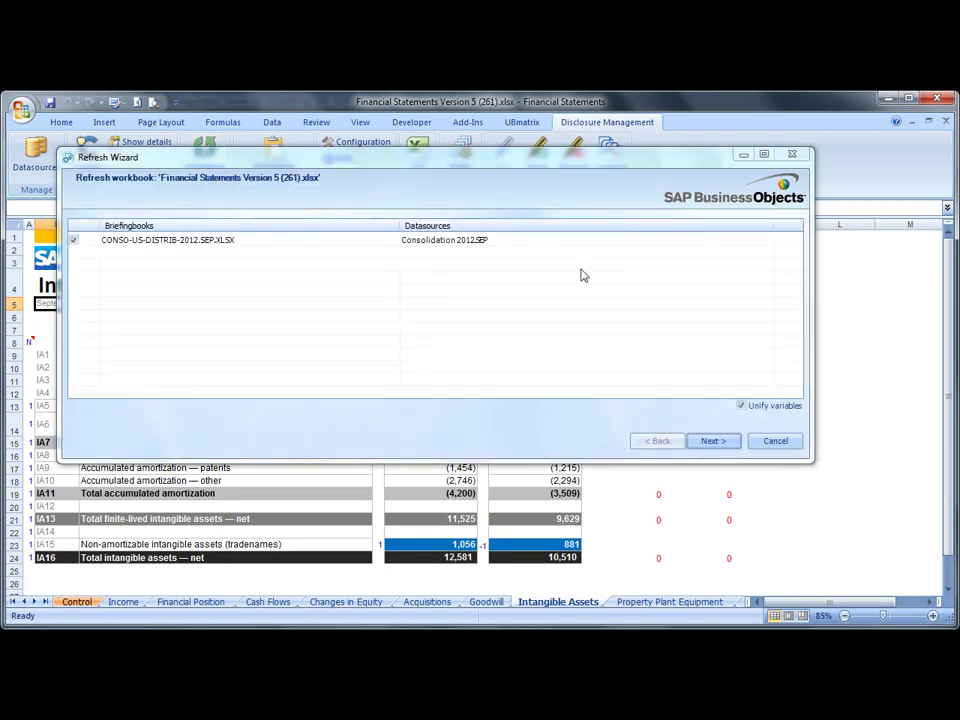
{"action": "left_click", "coordinate": [709, 443]}
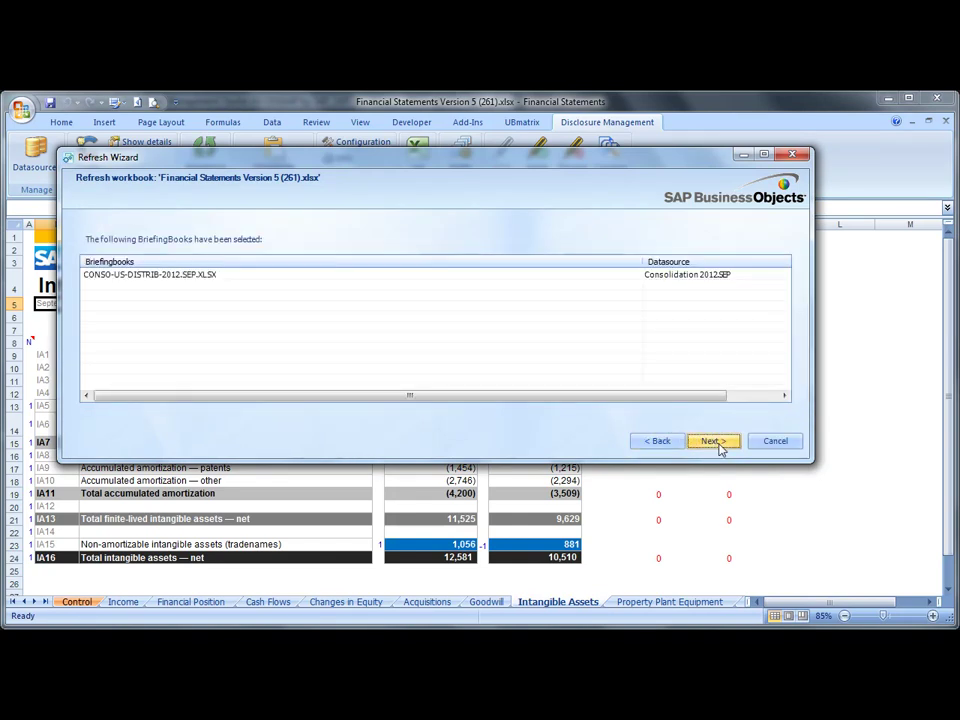
{"action": "left_click", "coordinate": [721, 447]}
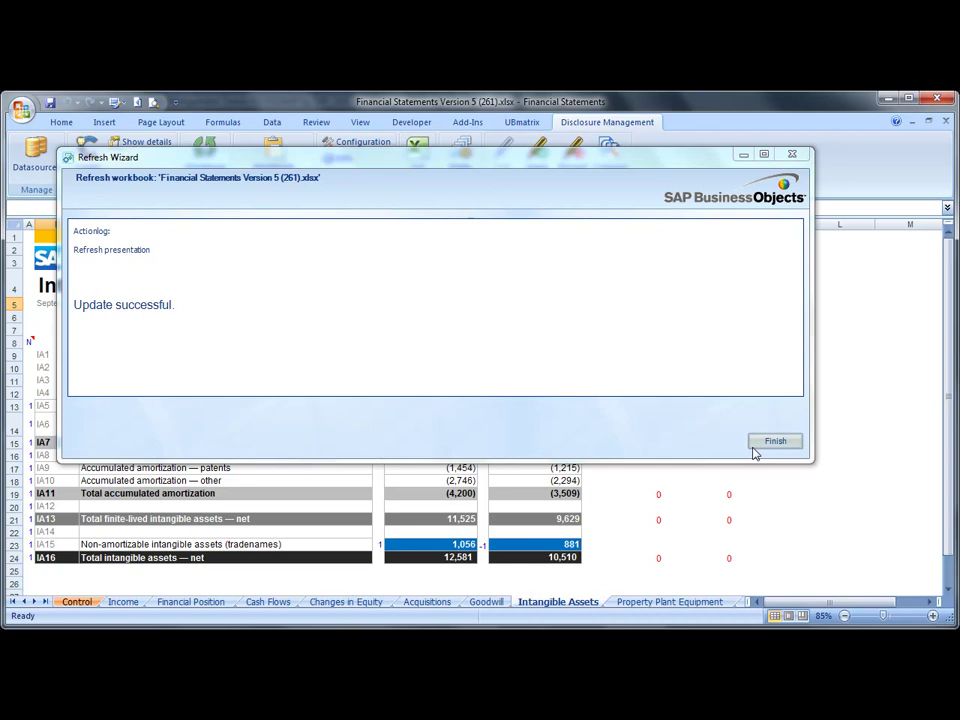
{"action": "left_click", "coordinate": [776, 442]}
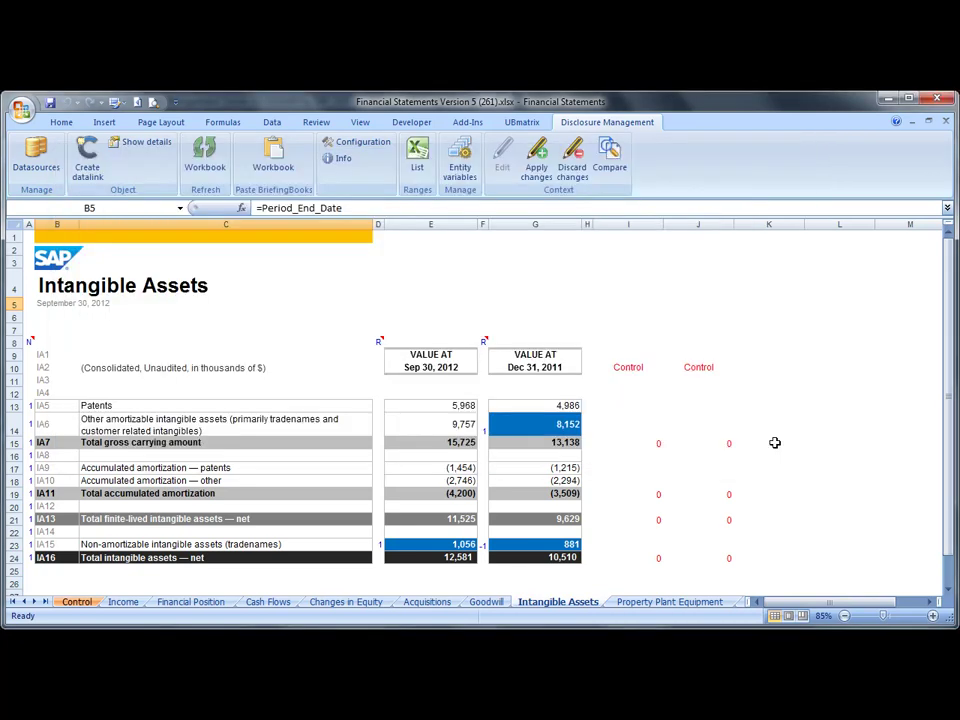
On the Financial Position sheet, jump to the ER_KEYS_02BALANCE and then ER_LABELS_02BALANCE named ranges
{"action": "left_click", "coordinate": [192, 602]}
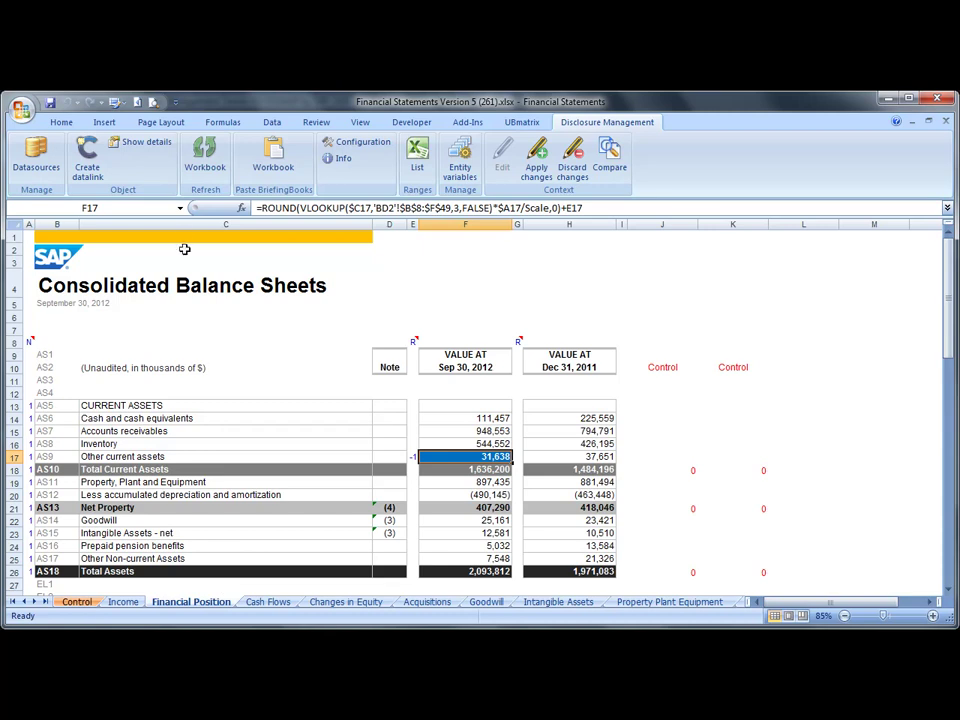
{"action": "left_click", "coordinate": [180, 208]}
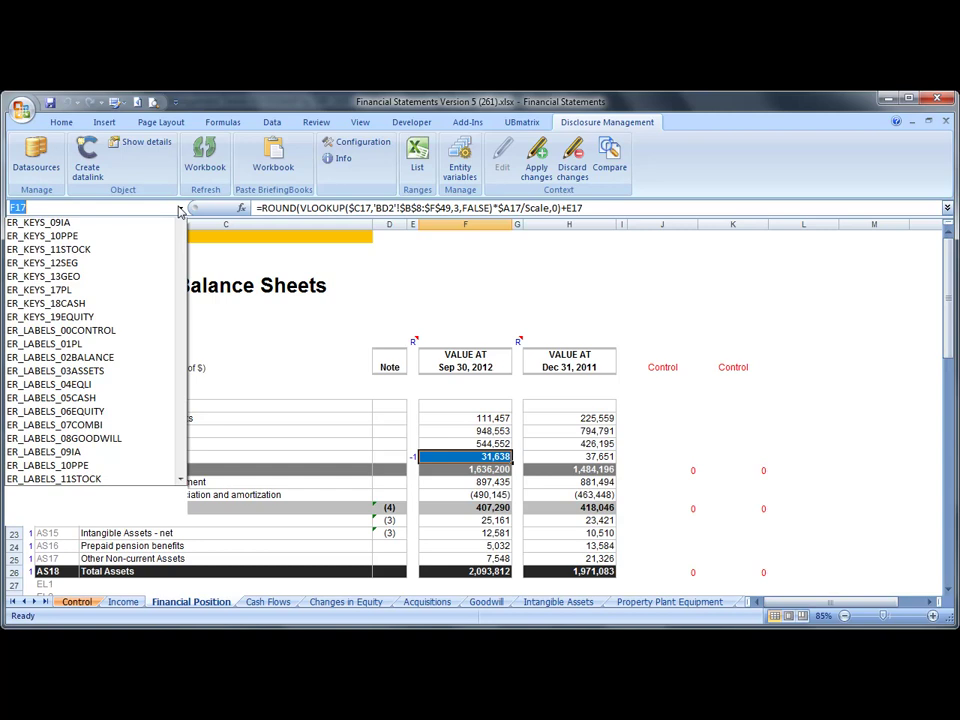
{"action": "left_click", "coordinate": [108, 270]}
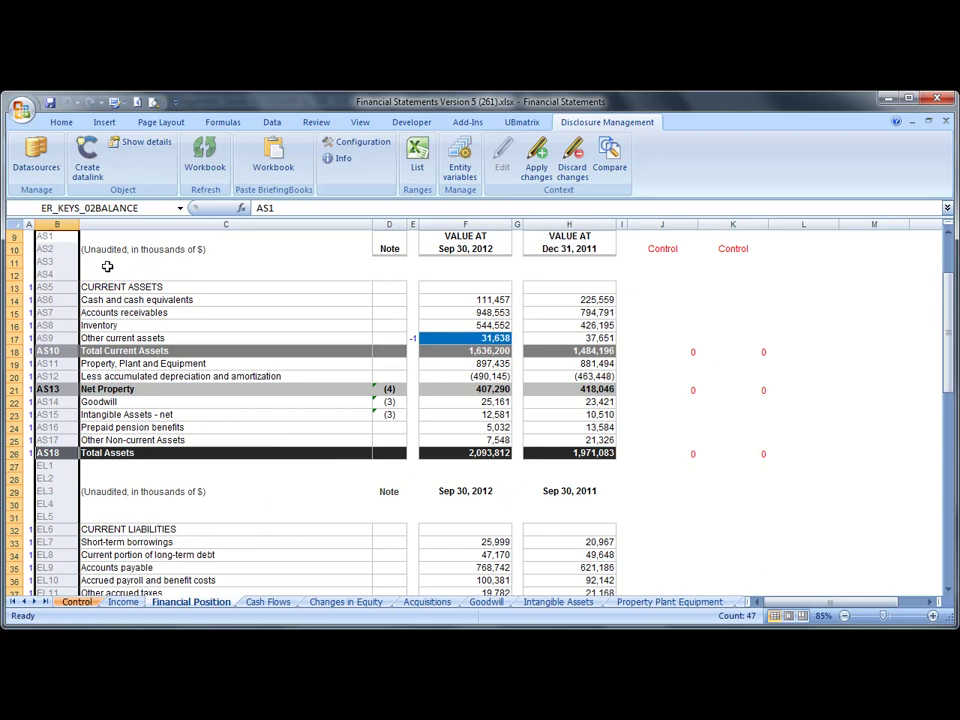
{"action": "left_click", "coordinate": [181, 208]}
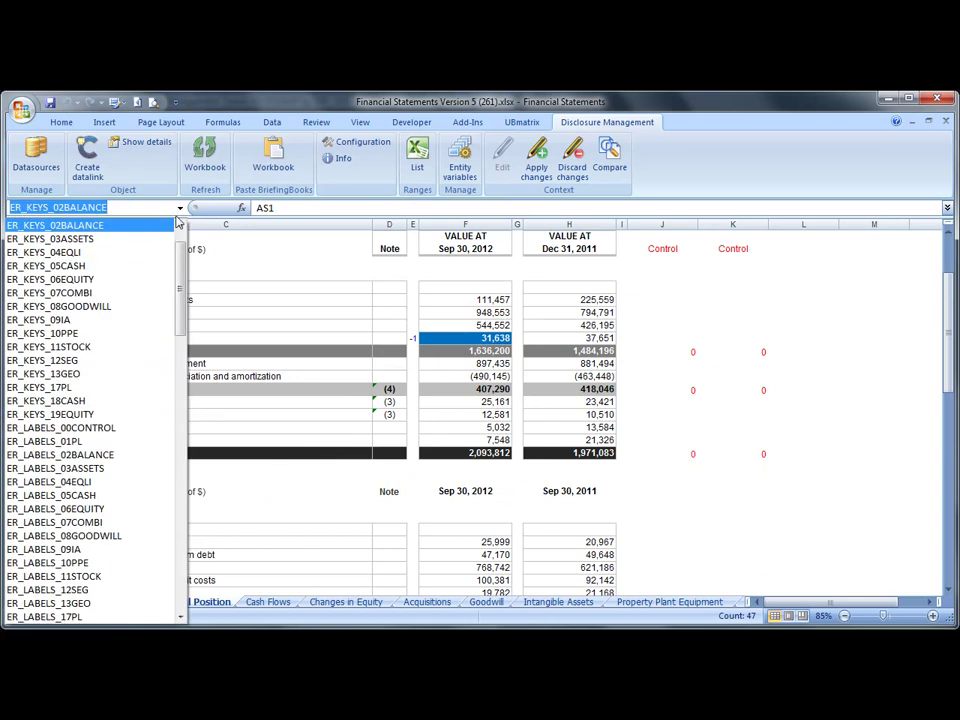
{"action": "left_click", "coordinate": [112, 458]}
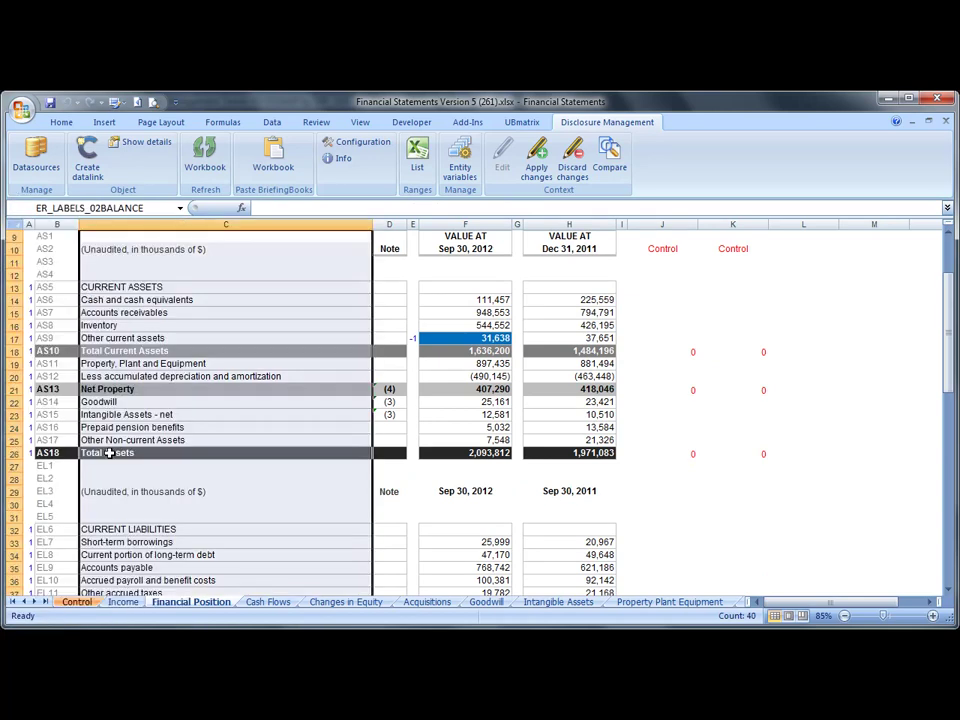
{"action": "scroll", "coordinate": [630, 350], "scroll_direction": "up", "scroll_amount": 1}
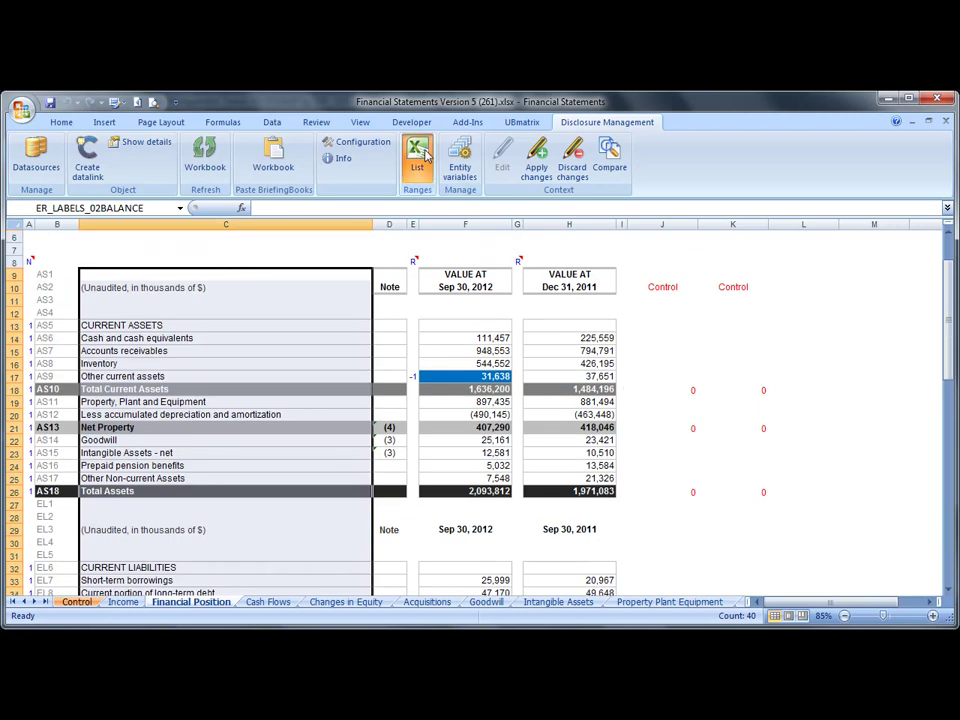
Confirm all tagged ranges are Valid, then apply the changes and close the workbook
{"action": "left_click", "coordinate": [428, 168]}
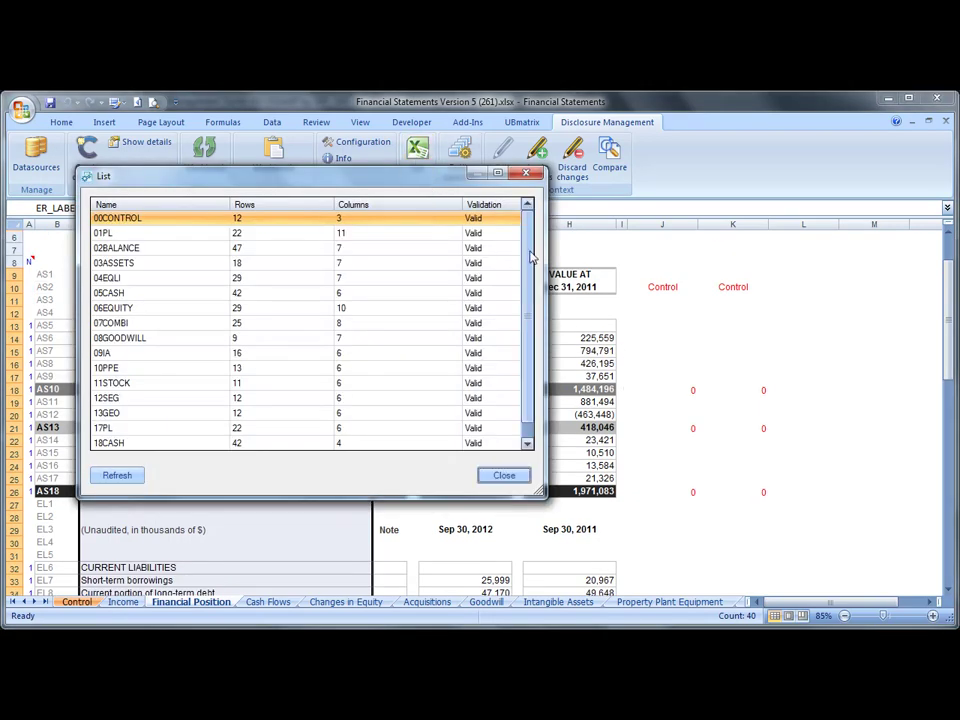
{"action": "scroll", "coordinate": [532, 302], "scroll_direction": "down", "scroll_amount": 1}
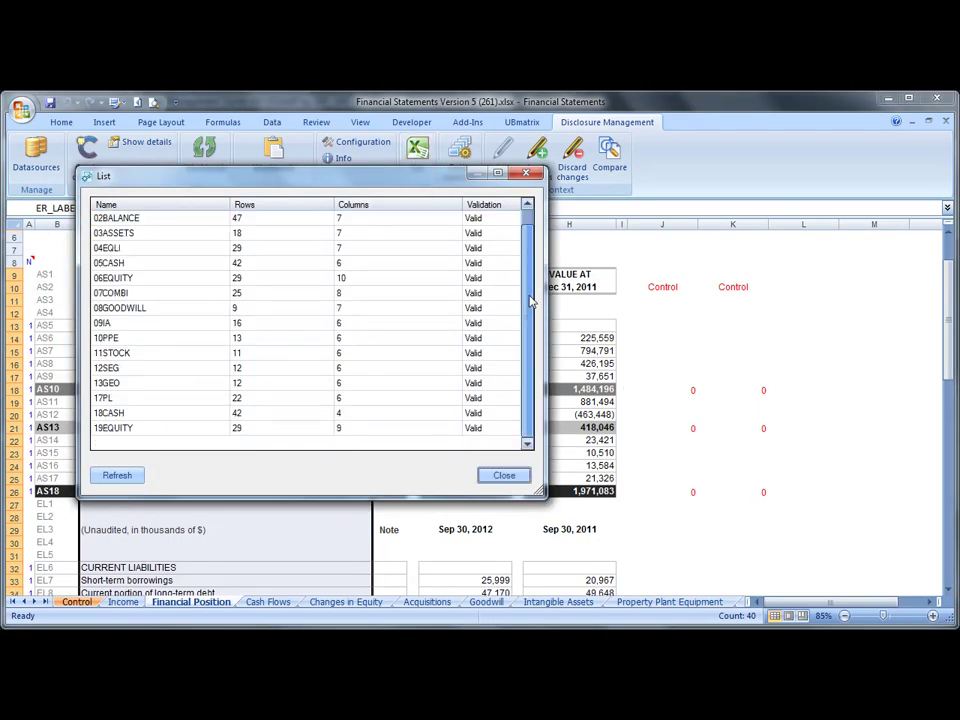
{"action": "left_click", "coordinate": [502, 475]}
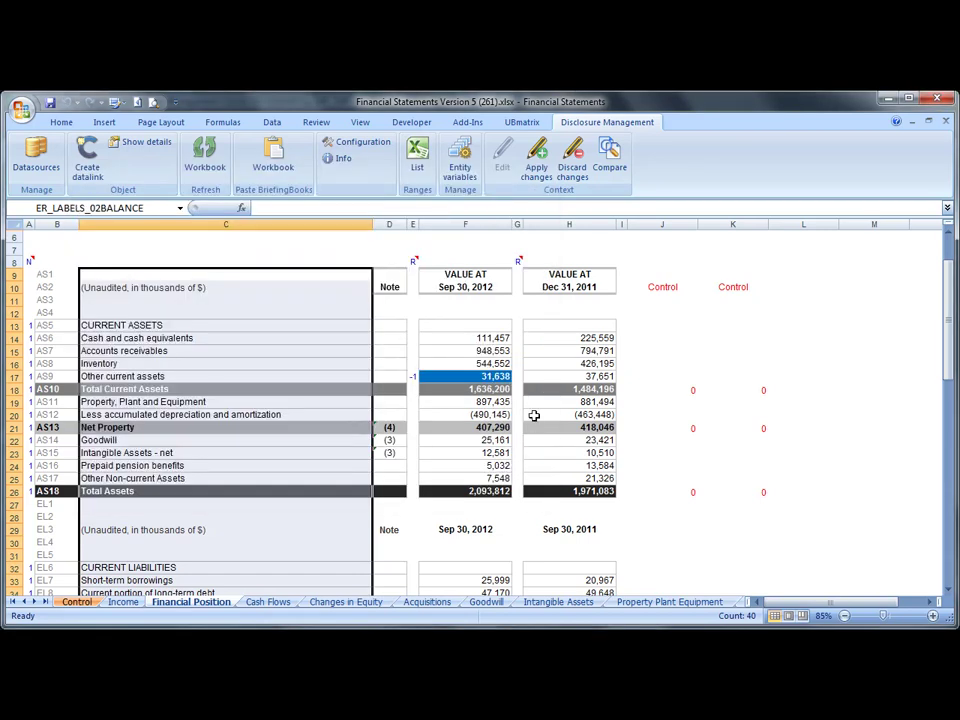
{"action": "left_click", "coordinate": [539, 165]}
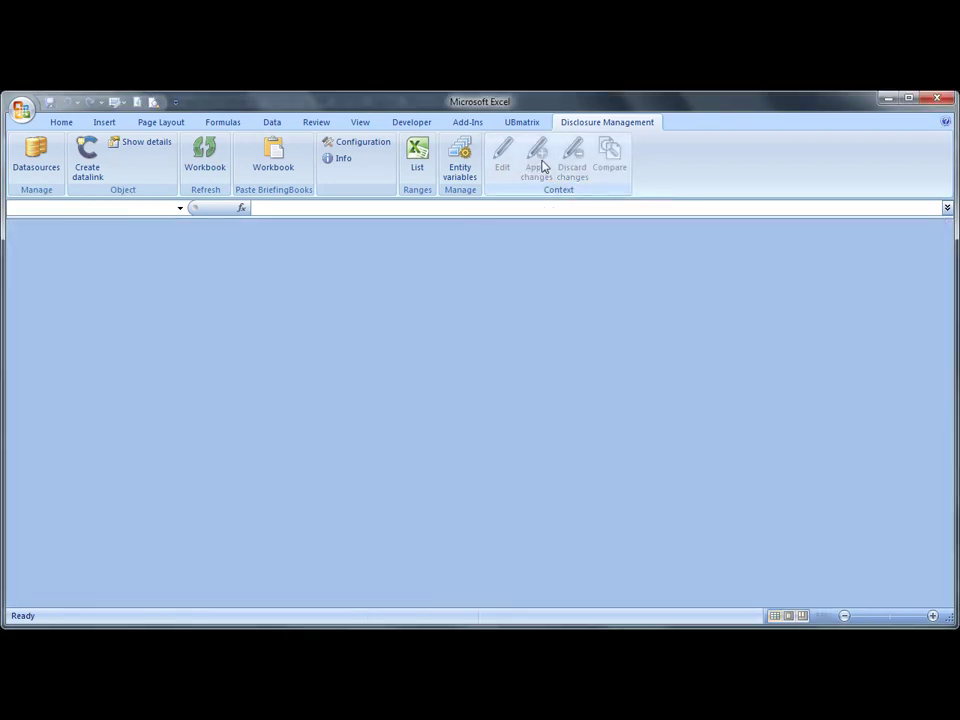
Switch to the Quarterly Report and open chapter 8.2 - Balance Sheets for editing
{"action": "left_click", "coordinate": [886, 99]}
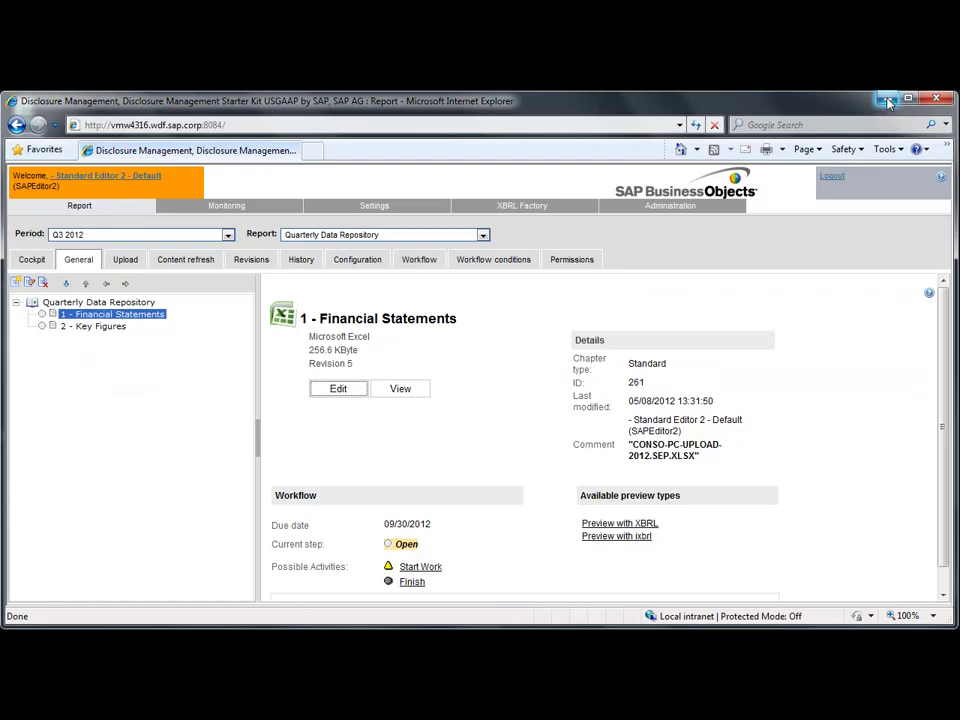
{"action": "left_click", "coordinate": [333, 237]}
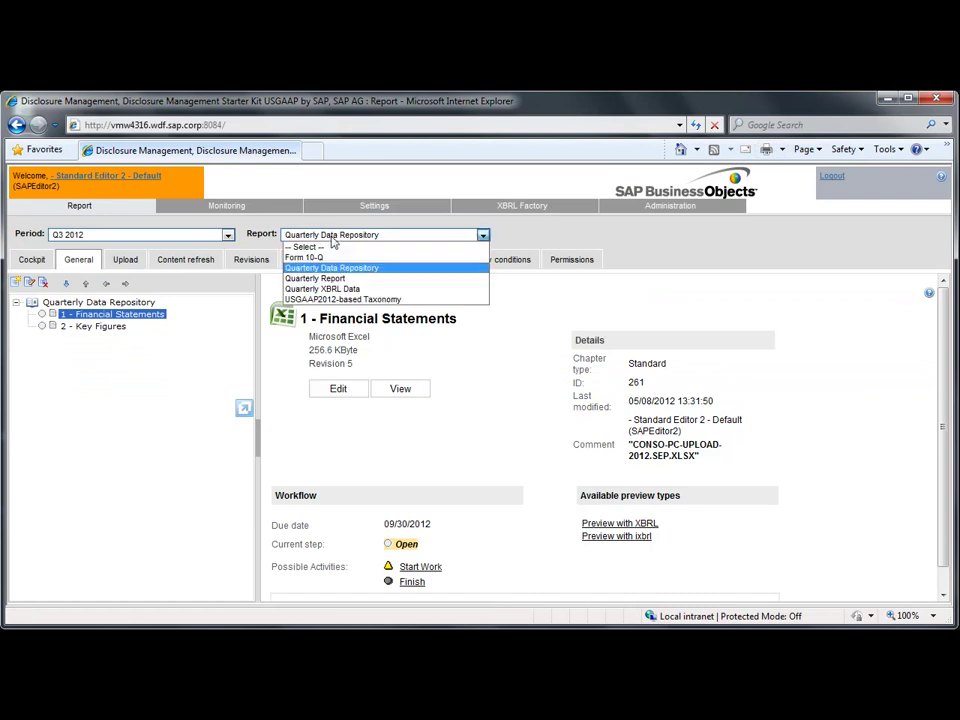
{"action": "left_click", "coordinate": [335, 287]}
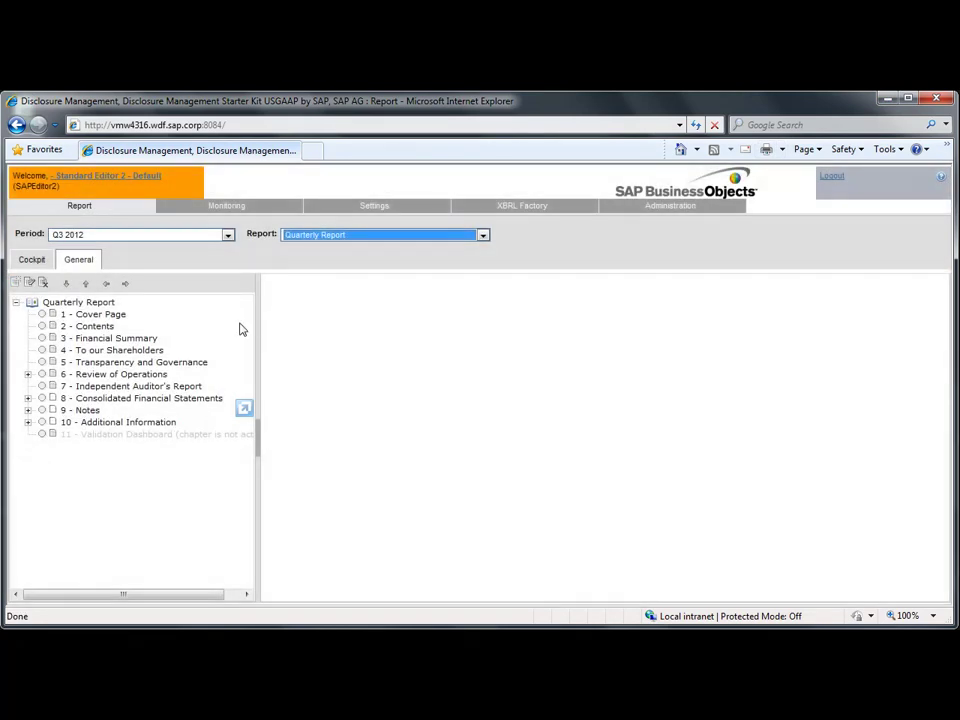
{"action": "left_click", "coordinate": [28, 376]}
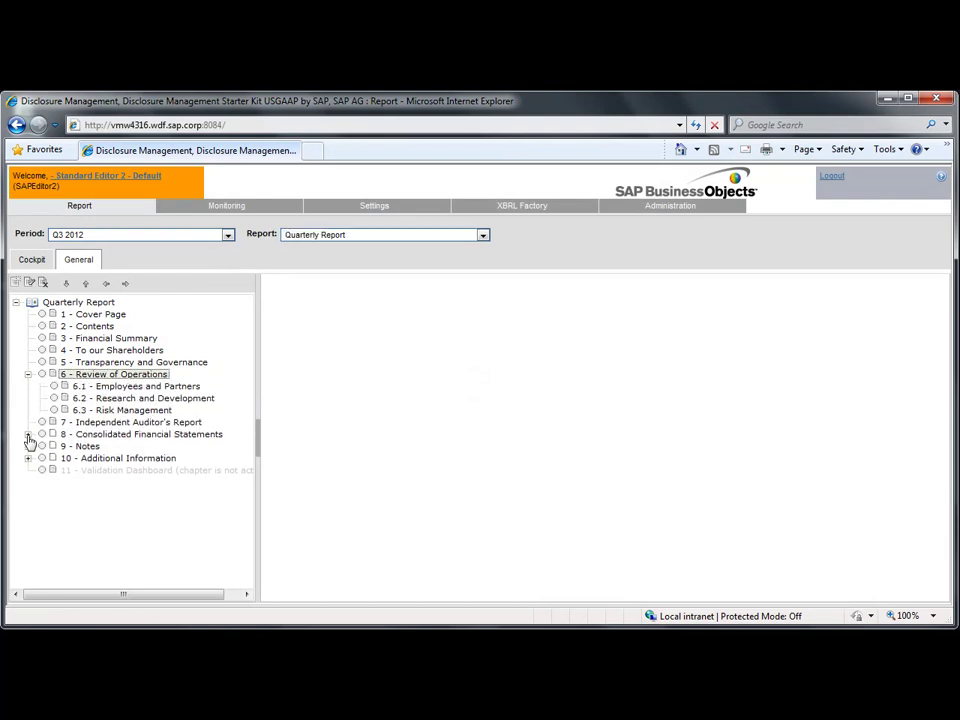
{"action": "left_click", "coordinate": [28, 435]}
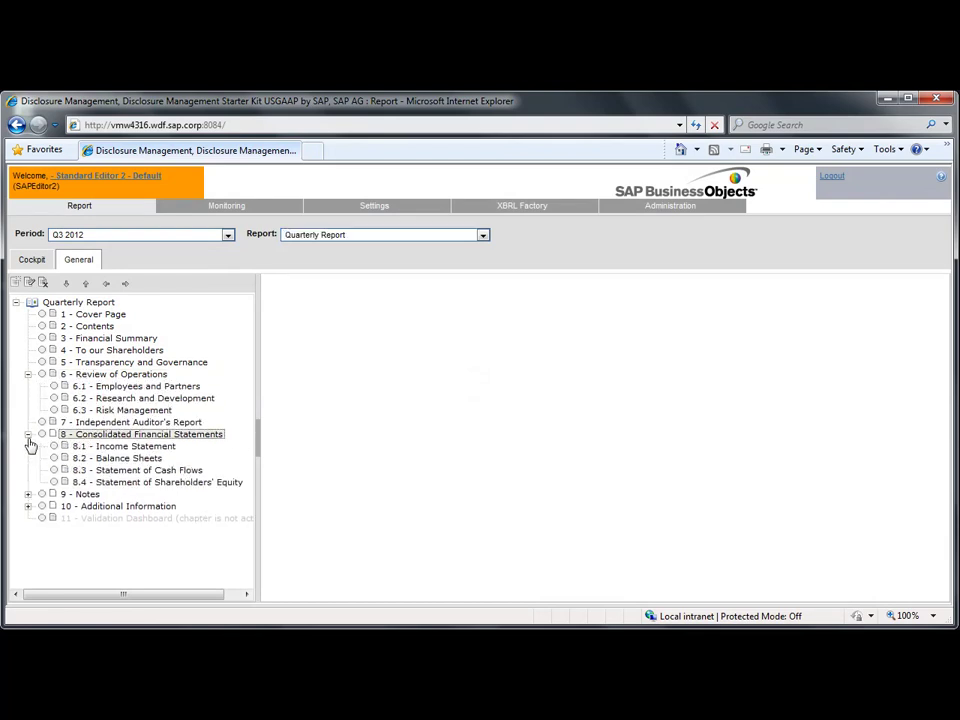
{"action": "left_click", "coordinate": [101, 463]}
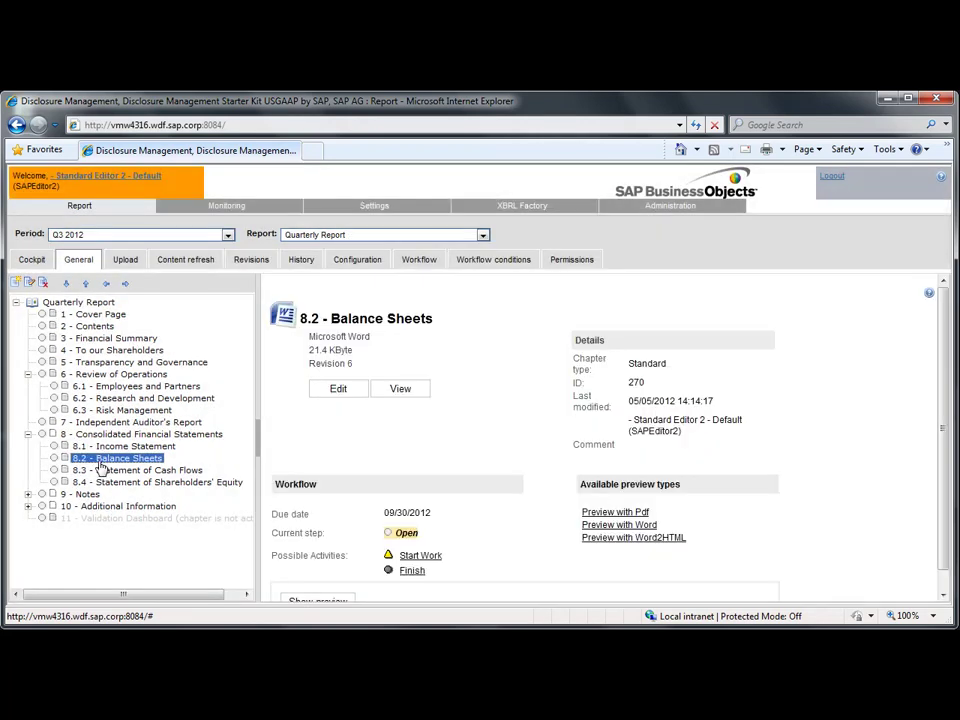
{"action": "left_click", "coordinate": [336, 390]}
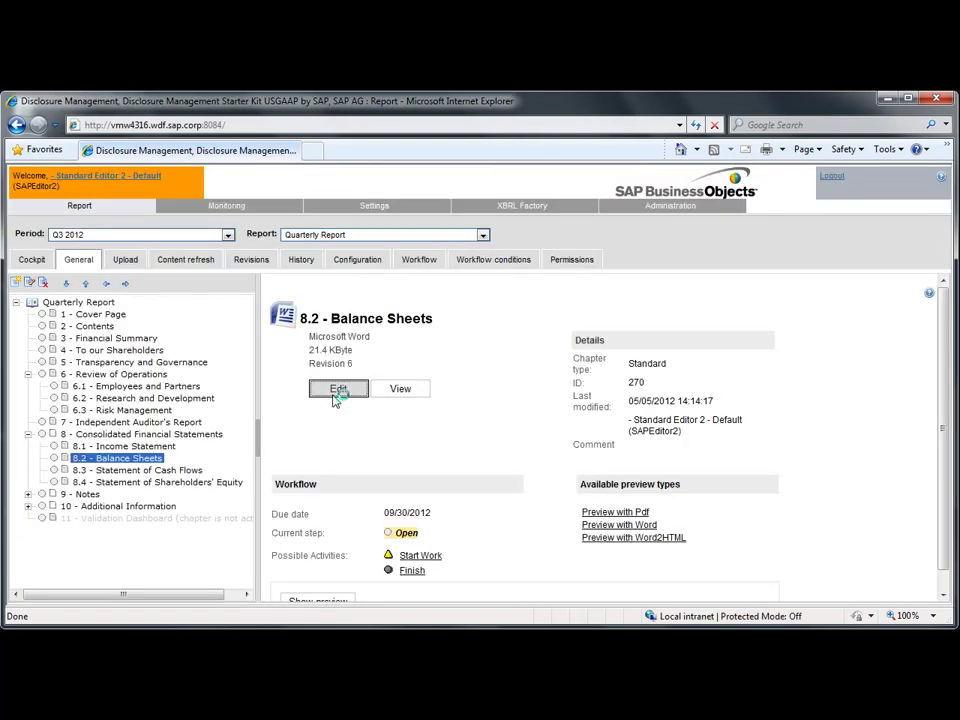
Scroll through the Assets and Equity and Liabilities tables of the Balance Sheets document
{"action": "scroll", "coordinate": [246, 354], "scroll_direction": "down", "scroll_amount": 3}
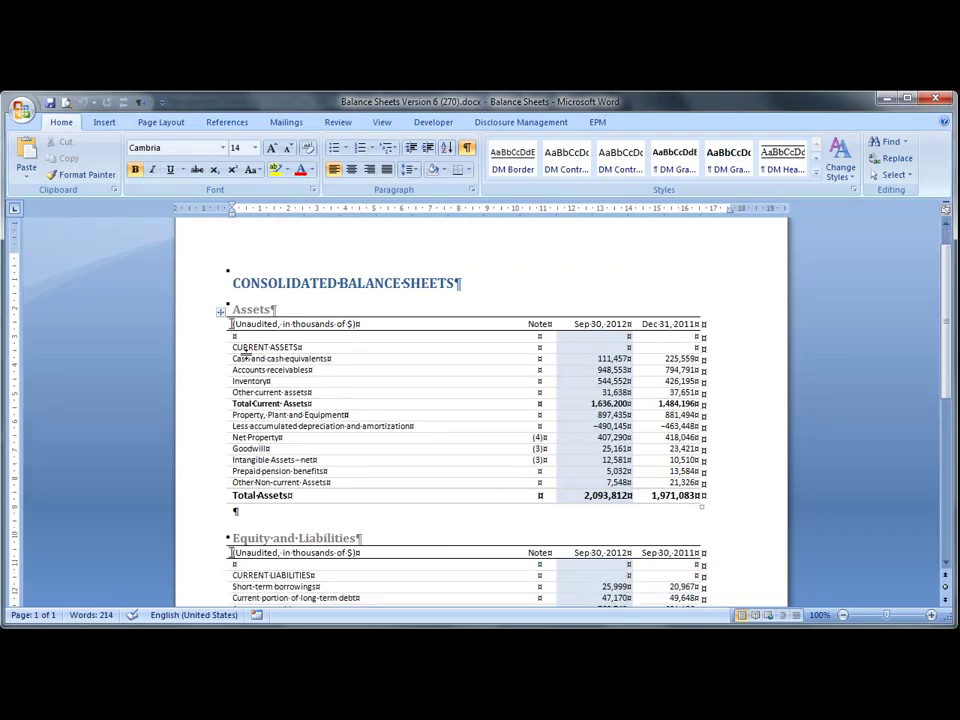
{"action": "scroll", "coordinate": [246, 354], "scroll_direction": "down", "scroll_amount": 6}
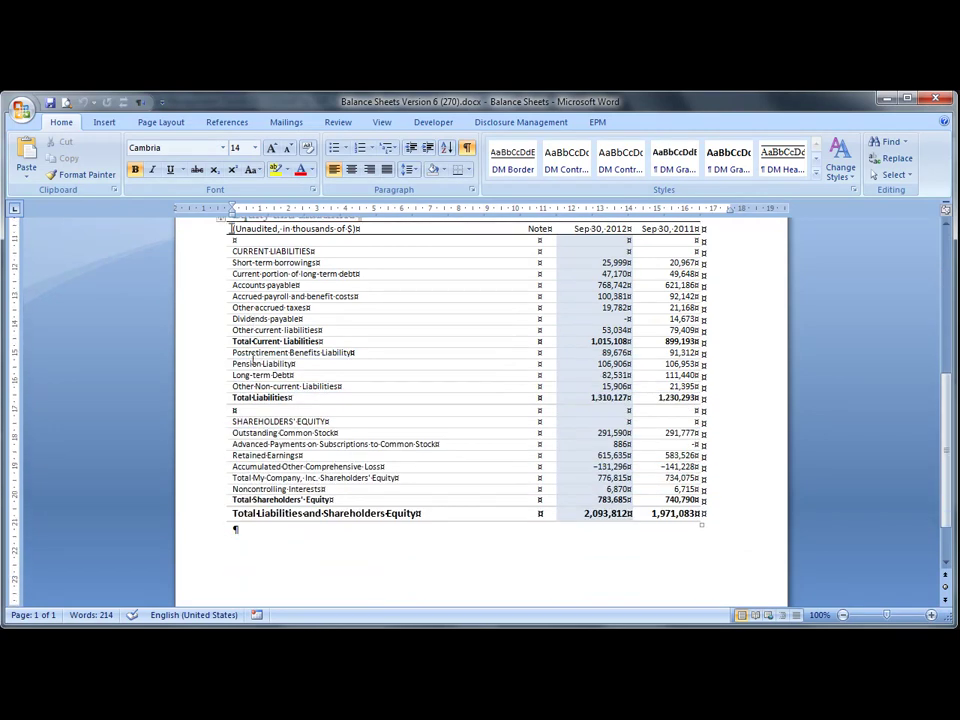
{"action": "scroll", "coordinate": [254, 355], "scroll_direction": "up", "scroll_amount": 3}
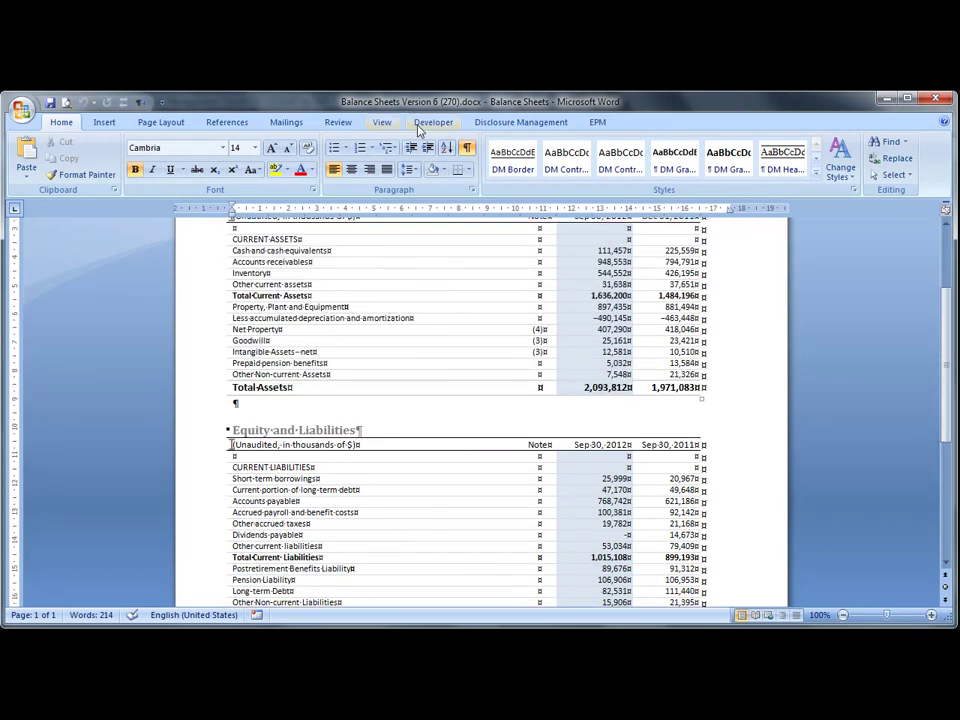
Start the Disclosure Management add-in and select the Equity and Liabilities table object DOC_TBL00002
{"action": "left_click", "coordinate": [489, 123]}
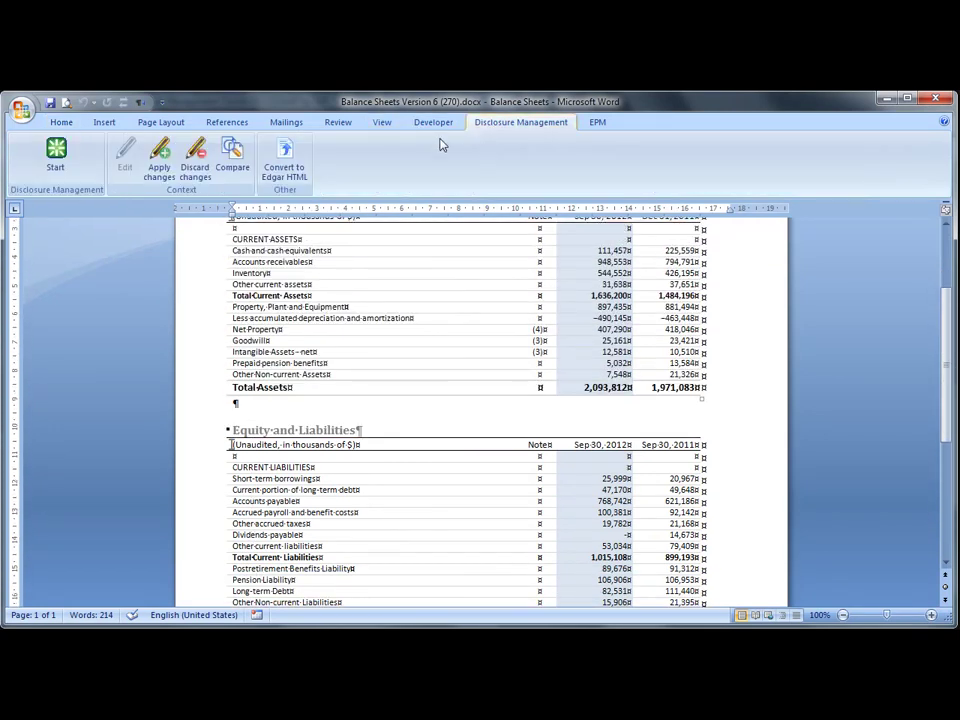
{"action": "left_click", "coordinate": [58, 163]}
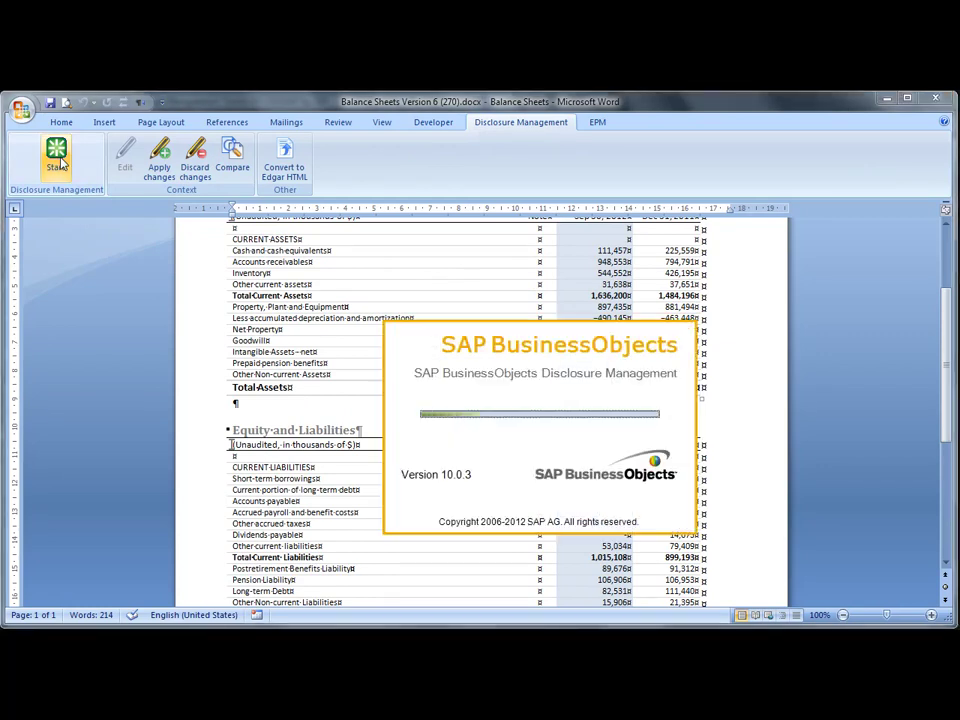
{"action": "left_click", "coordinate": [533, 123]}
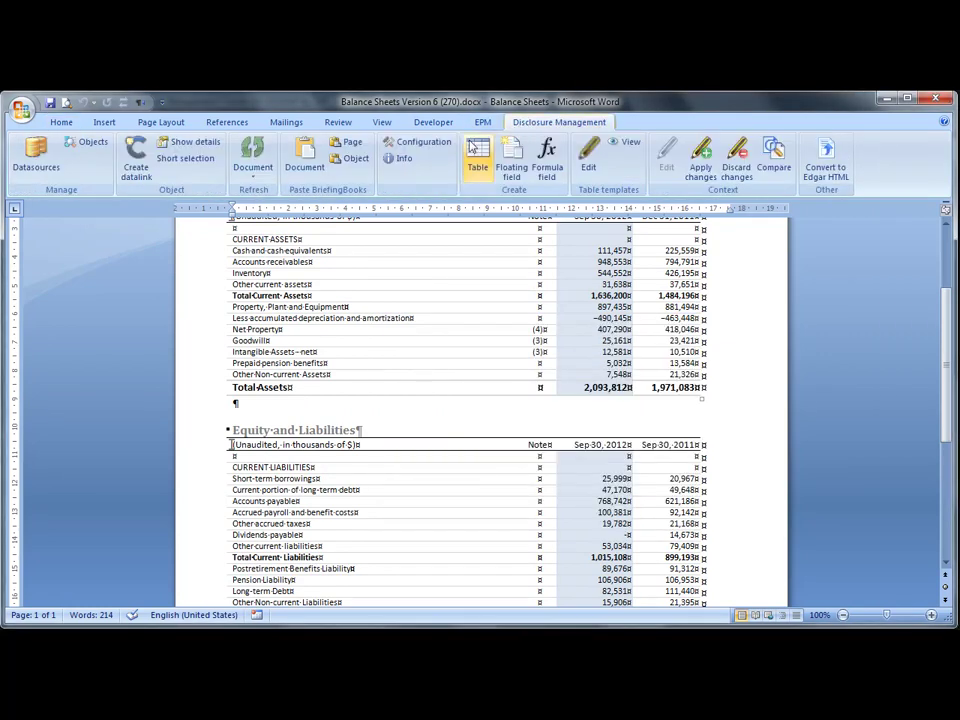
{"action": "left_click", "coordinate": [86, 142]}
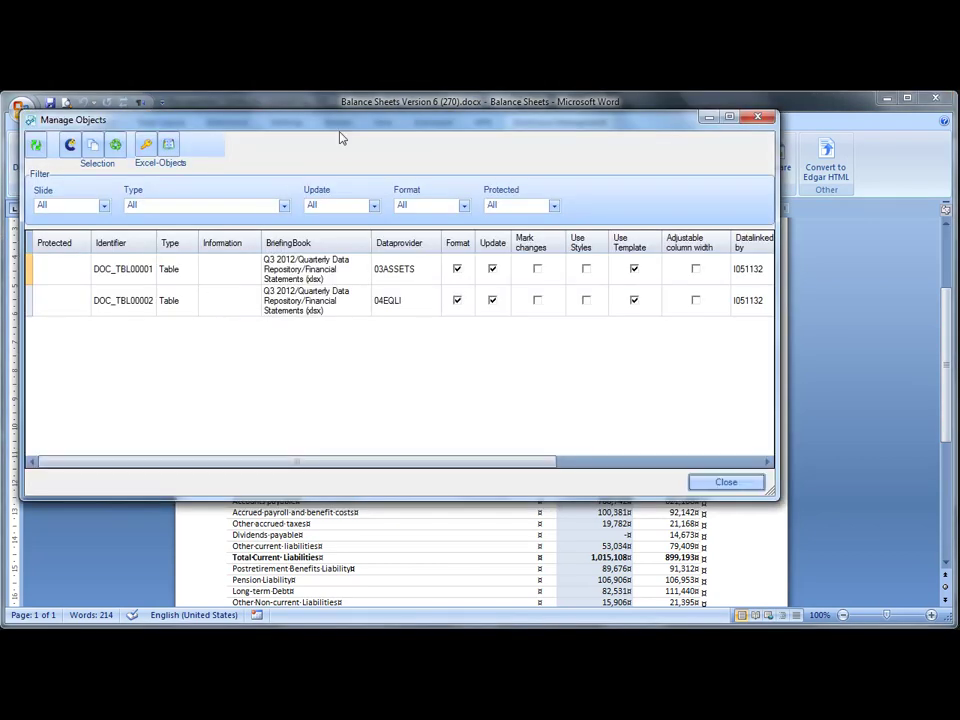
{"action": "left_click_drag", "start_coordinate": [340, 137], "coordinate": [715, 145]}
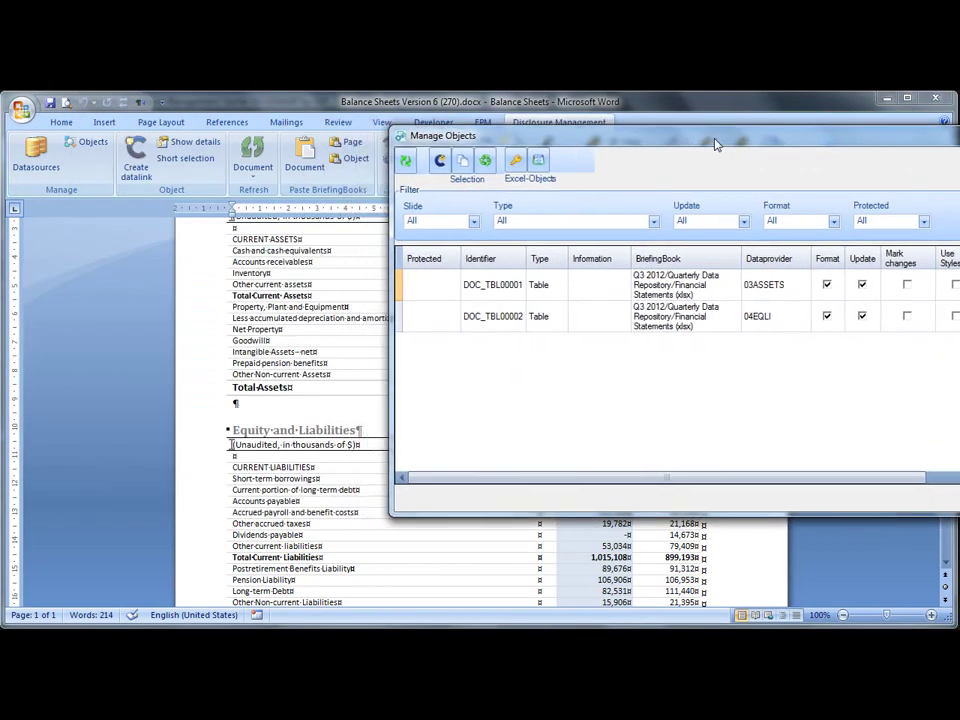
{"action": "left_click", "coordinate": [482, 292]}
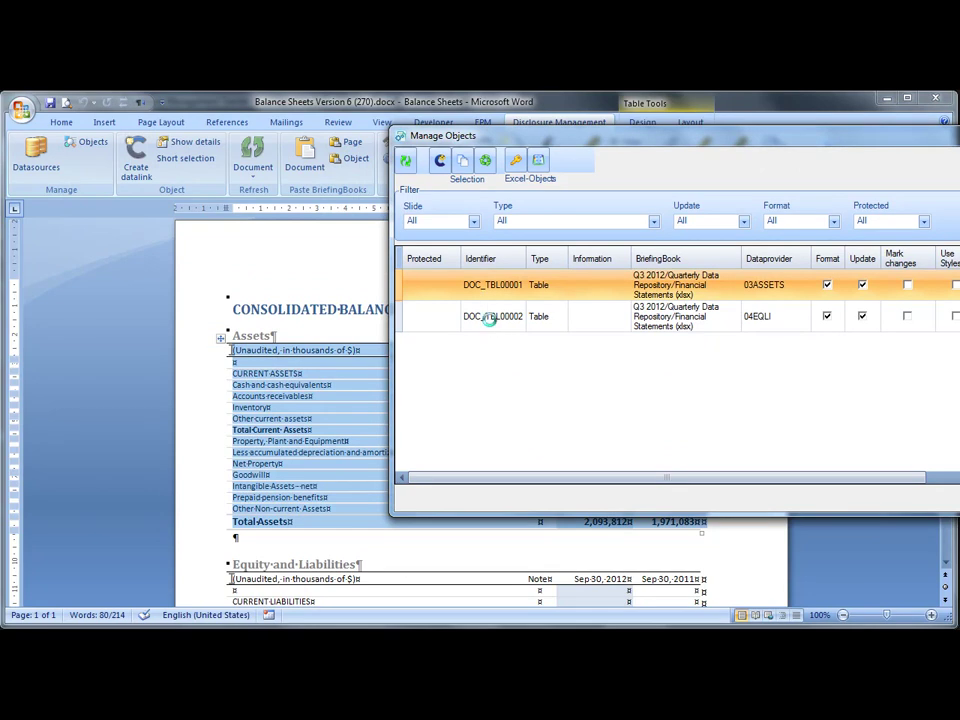
{"action": "left_click", "coordinate": [490, 318]}
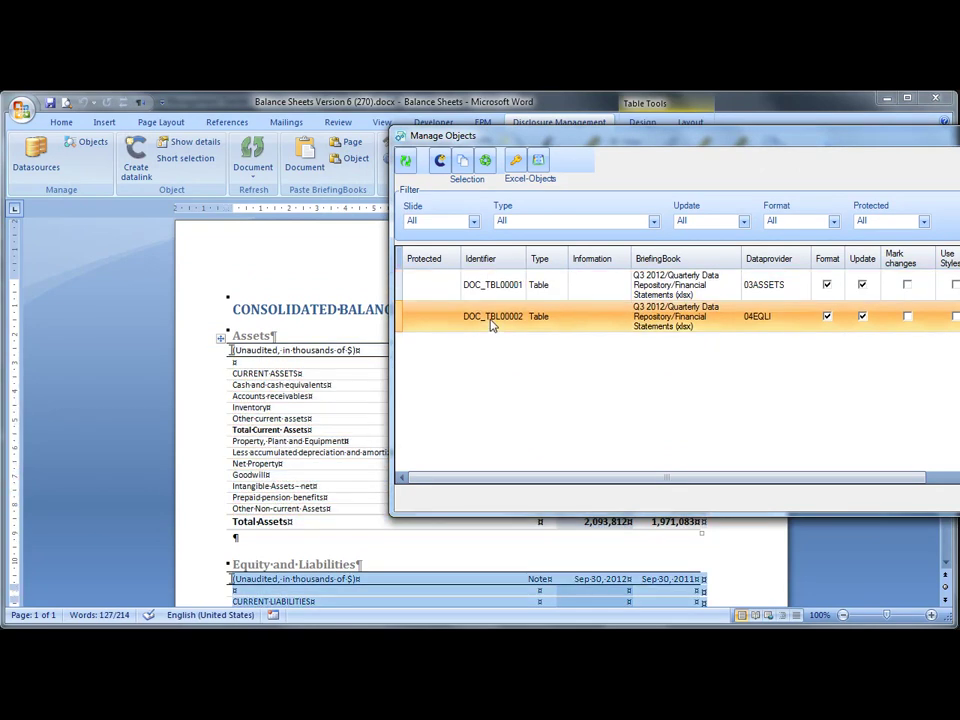
Refresh DOC_TBL00002's datalink from the Starter Kit US GAAP BriefingBook
{"action": "left_click", "coordinate": [439, 161]}
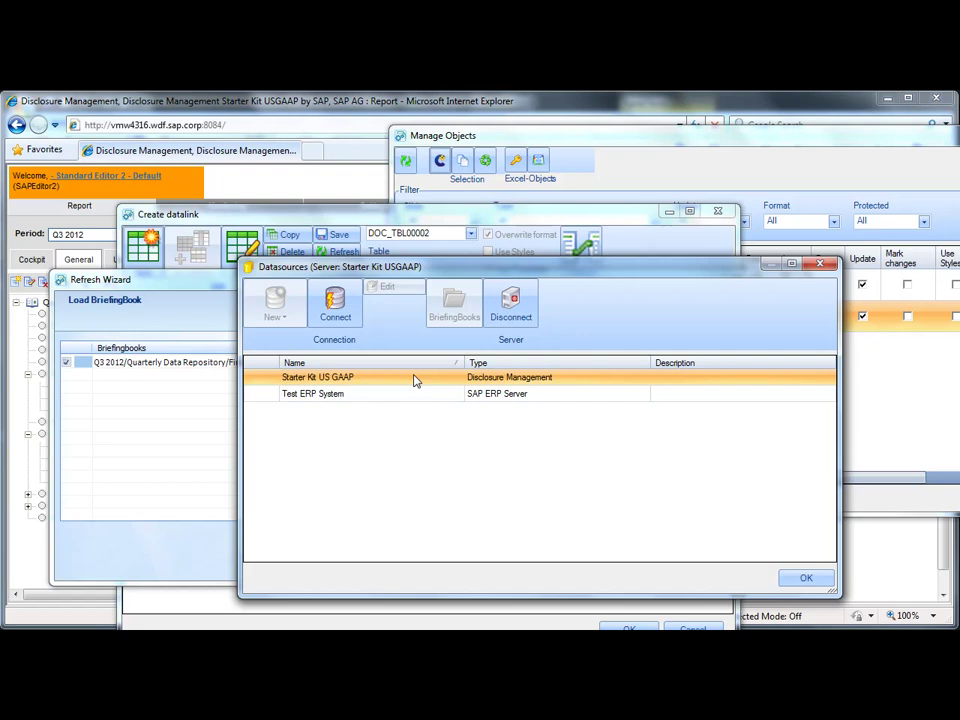
{"action": "left_click", "coordinate": [804, 579]}
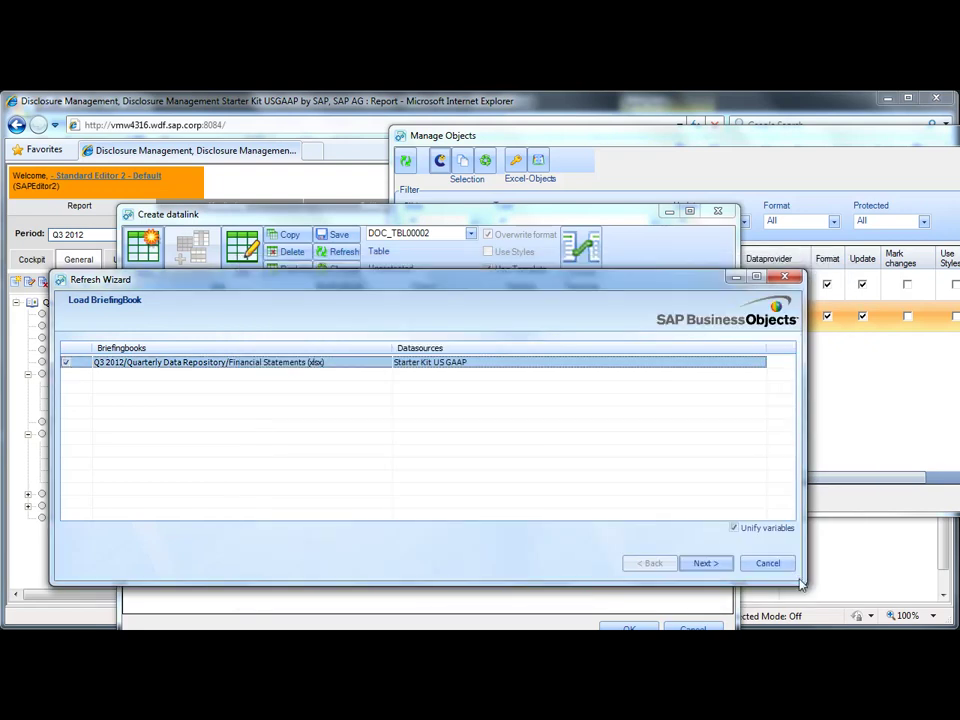
{"action": "left_click", "coordinate": [706, 564]}
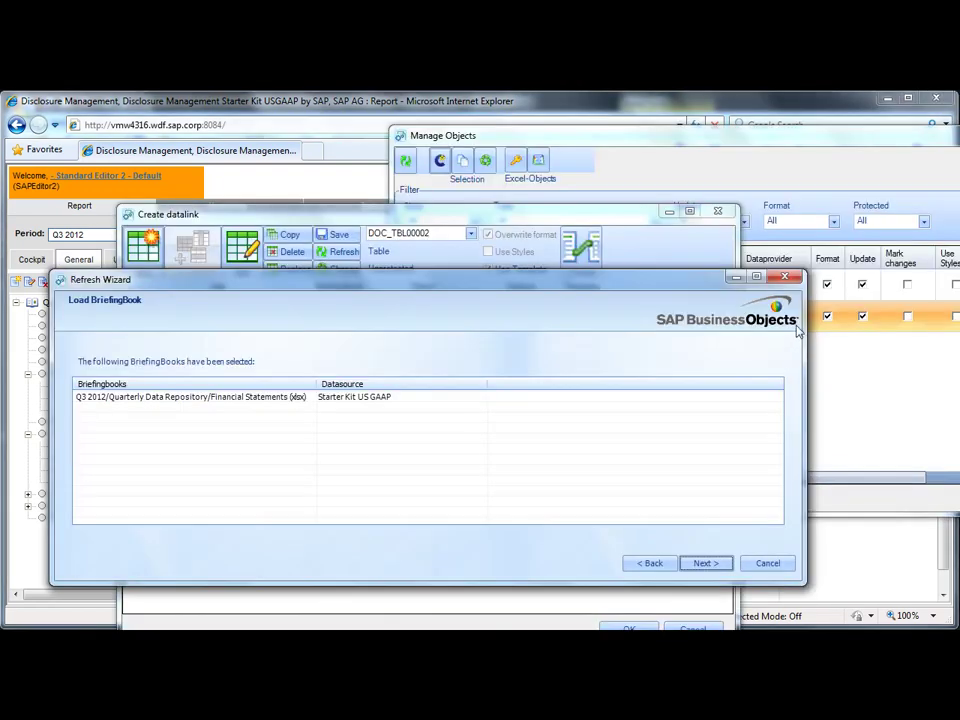
{"action": "left_click", "coordinate": [704, 564]}
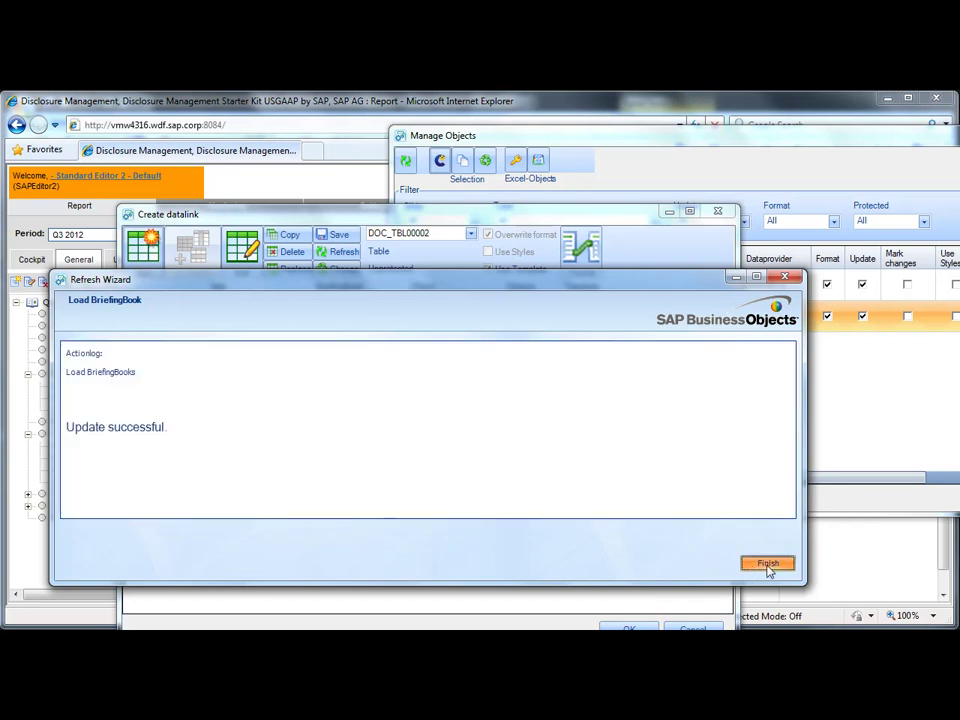
{"action": "left_click", "coordinate": [767, 564]}
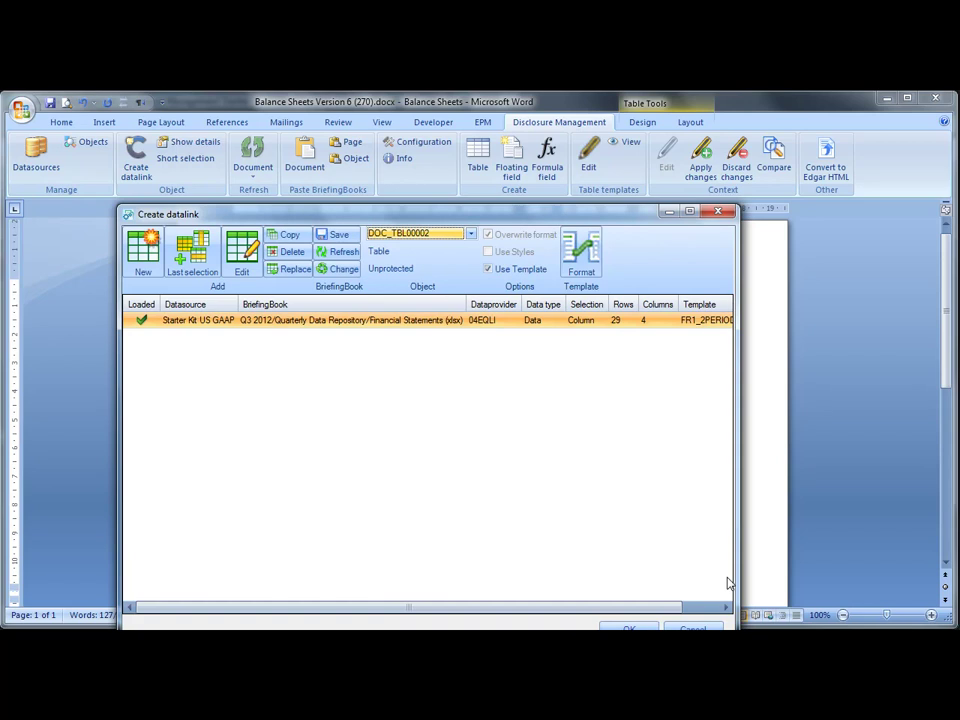
Check the grand total row keeps T3_GrandTotal formatting, then cancel the format template and datalink dialogs
{"action": "left_click", "coordinate": [585, 258]}
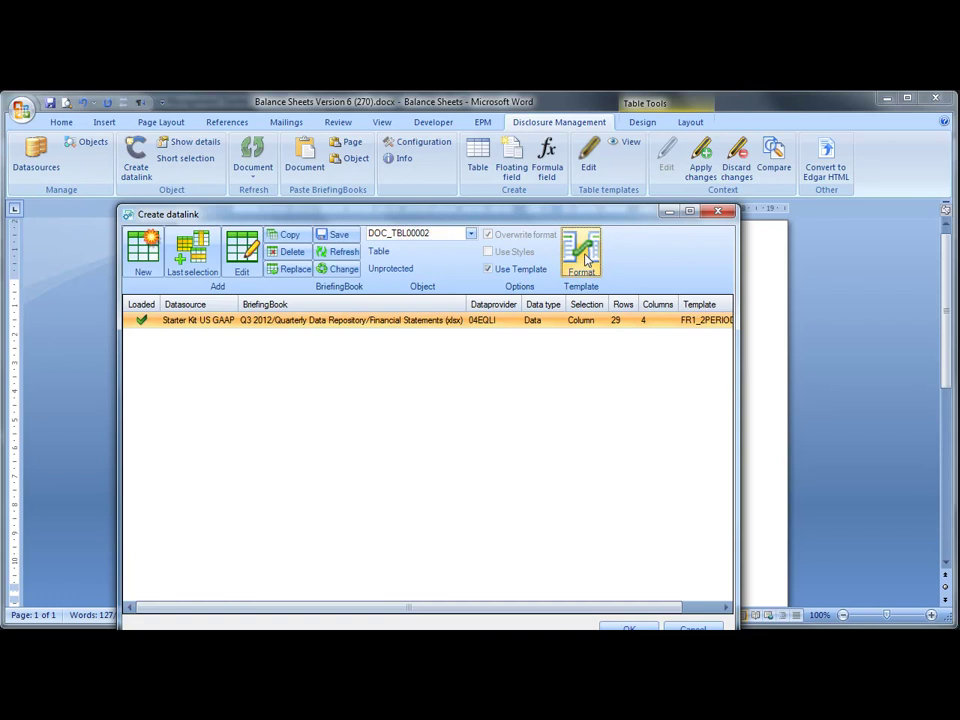
{"action": "left_click_drag", "start_coordinate": [585, 210], "coordinate": [564, 127]}
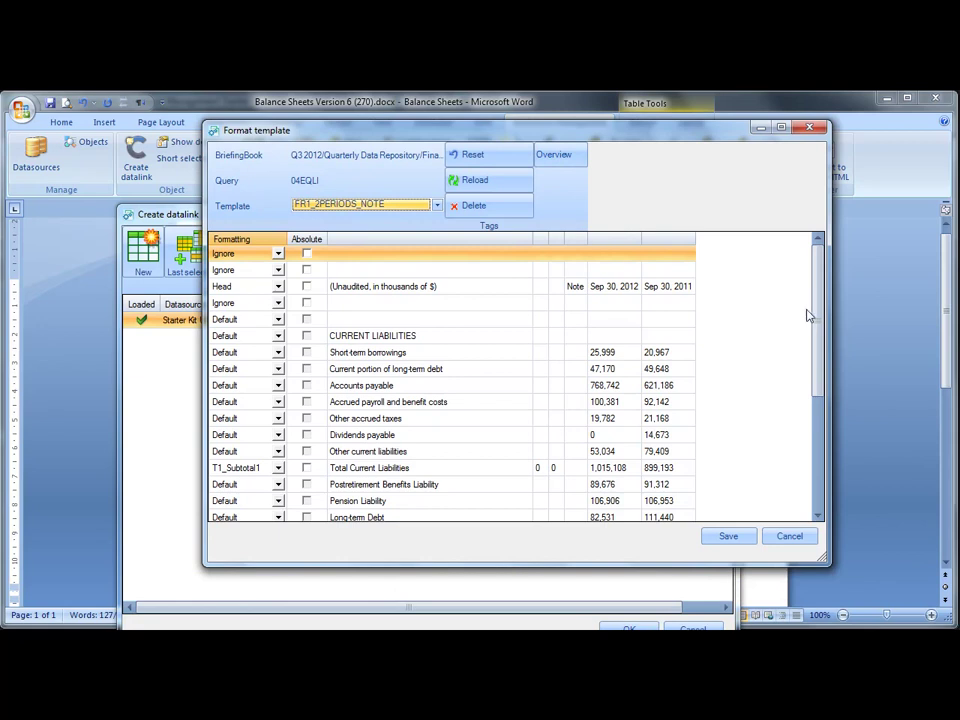
{"action": "left_click_drag", "start_coordinate": [808, 316], "coordinate": [814, 439]}
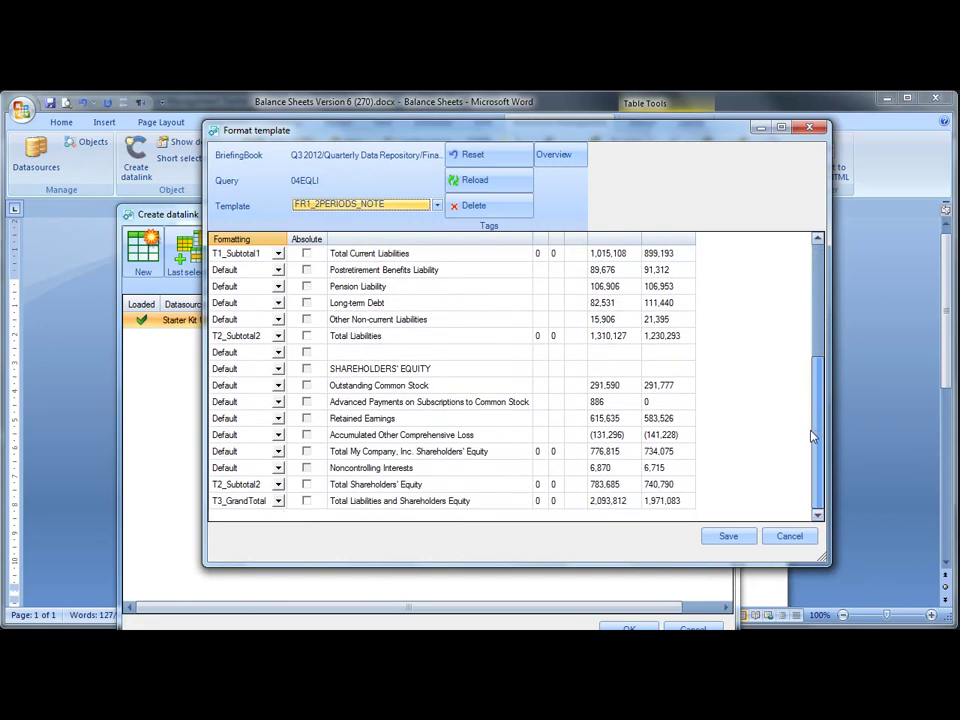
{"action": "left_click", "coordinate": [280, 503]}
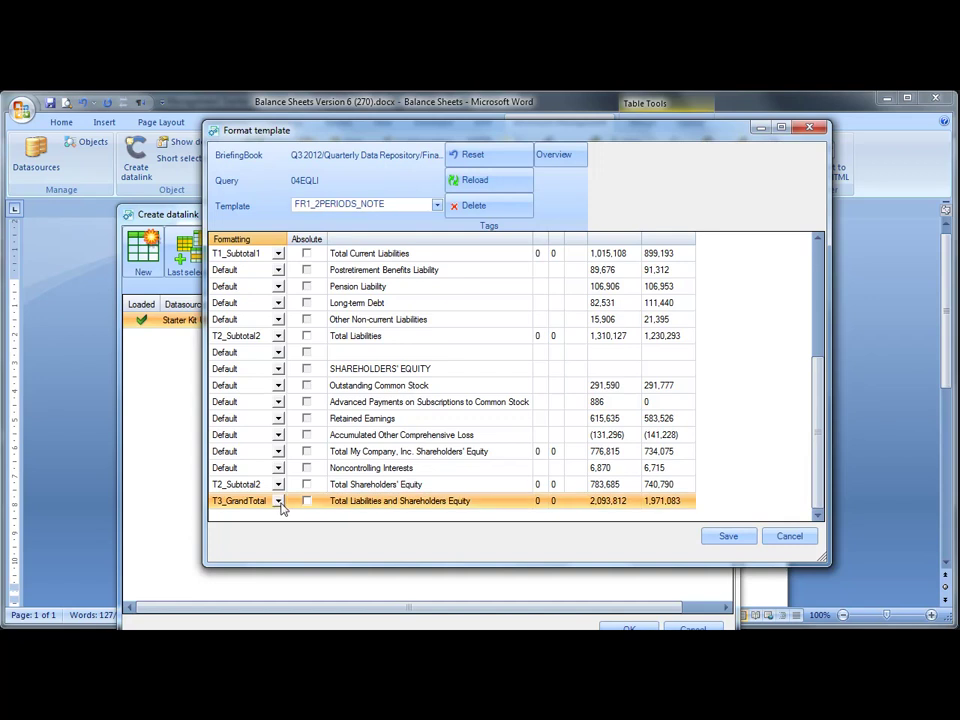
{"action": "left_click", "coordinate": [279, 502]}
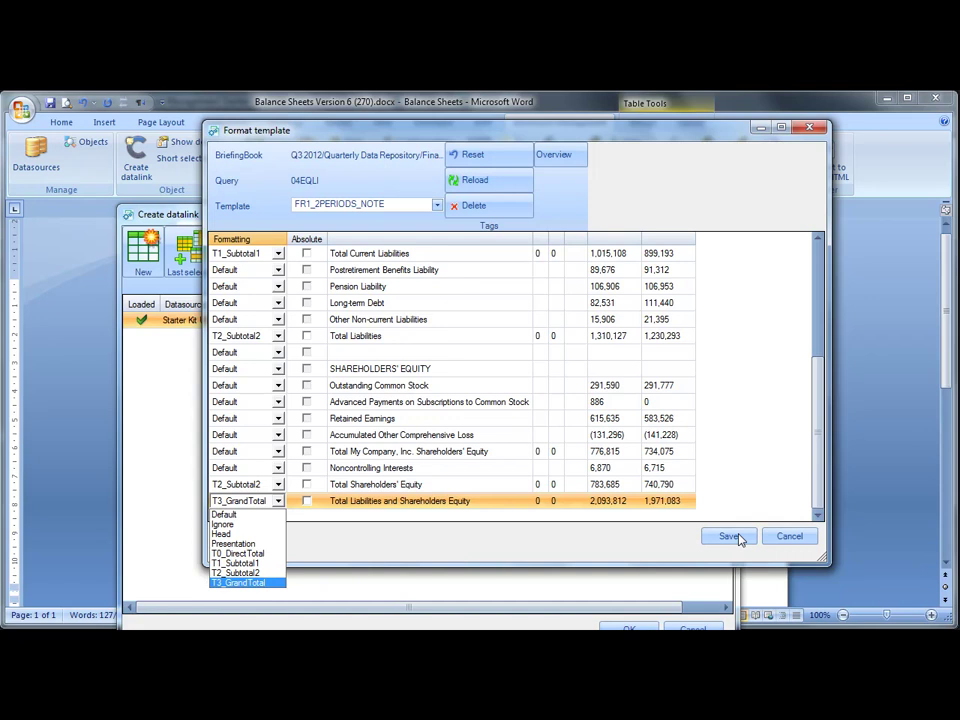
{"action": "left_click", "coordinate": [797, 538]}
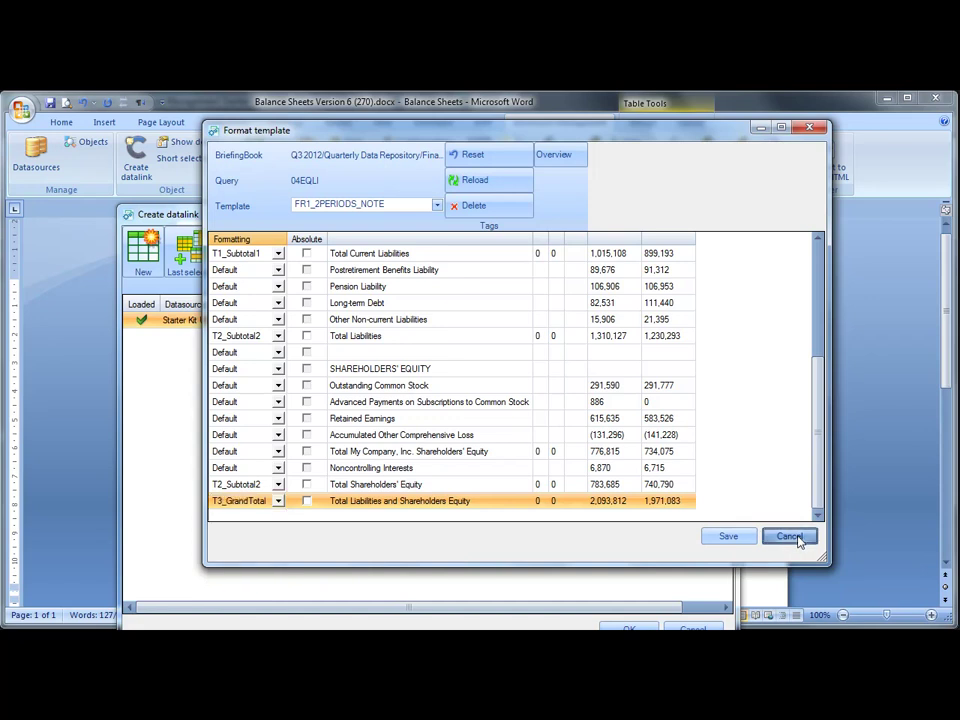
{"action": "left_click", "coordinate": [790, 537]}
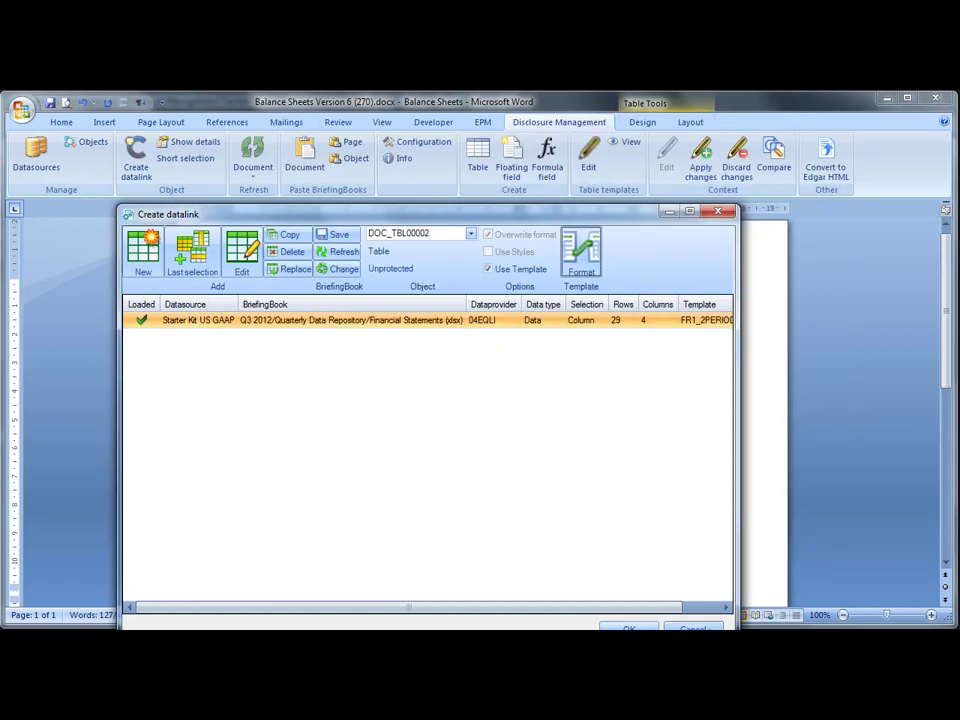
{"action": "left_click", "coordinate": [700, 627]}
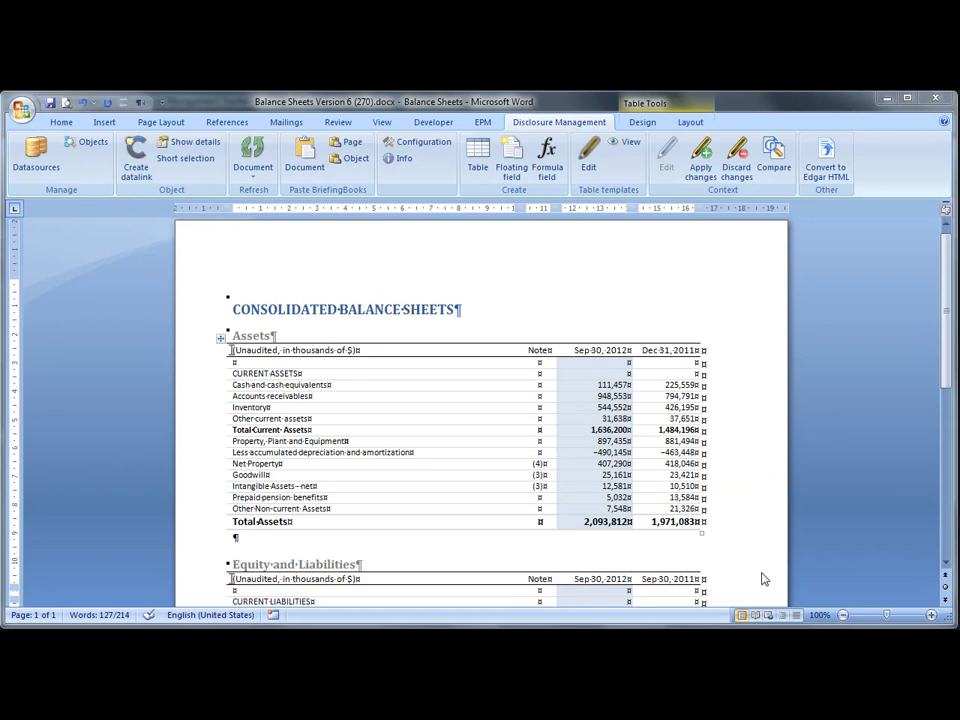
Open and scroll through the BIP_WordTableDef table template document, then close it
{"action": "left_click", "coordinate": [587, 160]}
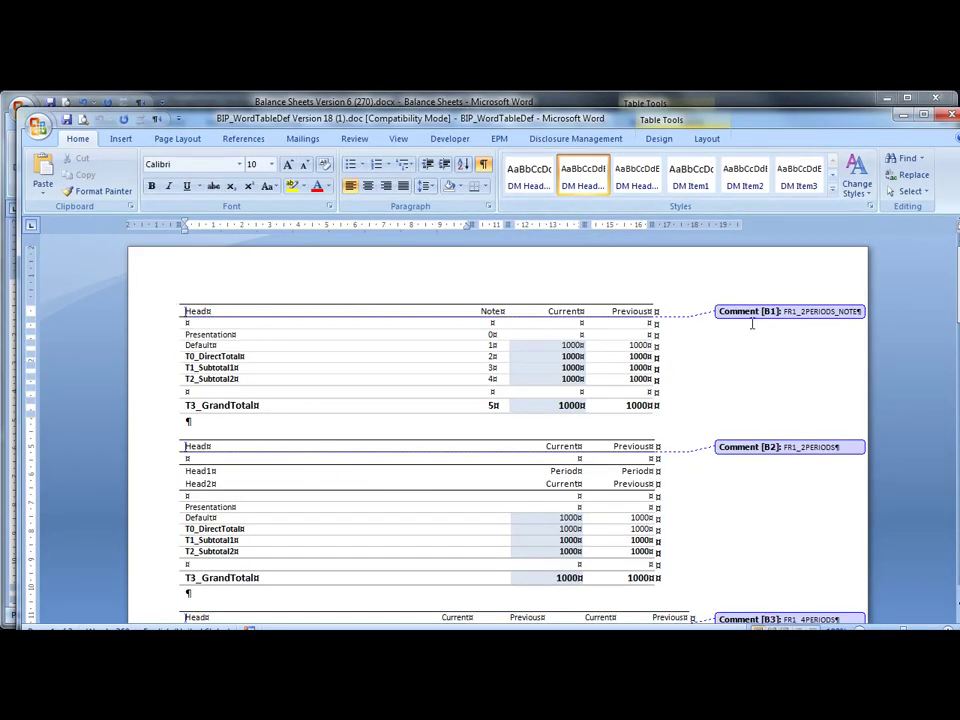
{"action": "scroll", "coordinate": [750, 330], "scroll_direction": "down", "scroll_amount": 10}
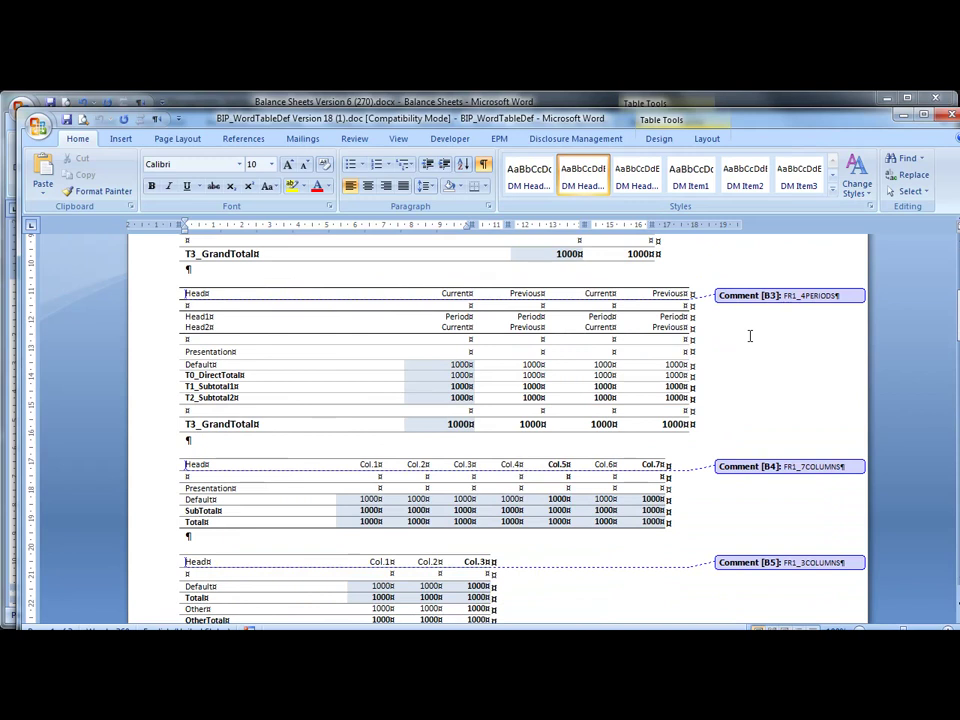
{"action": "scroll", "coordinate": [748, 339], "scroll_direction": "down", "scroll_amount": 10}
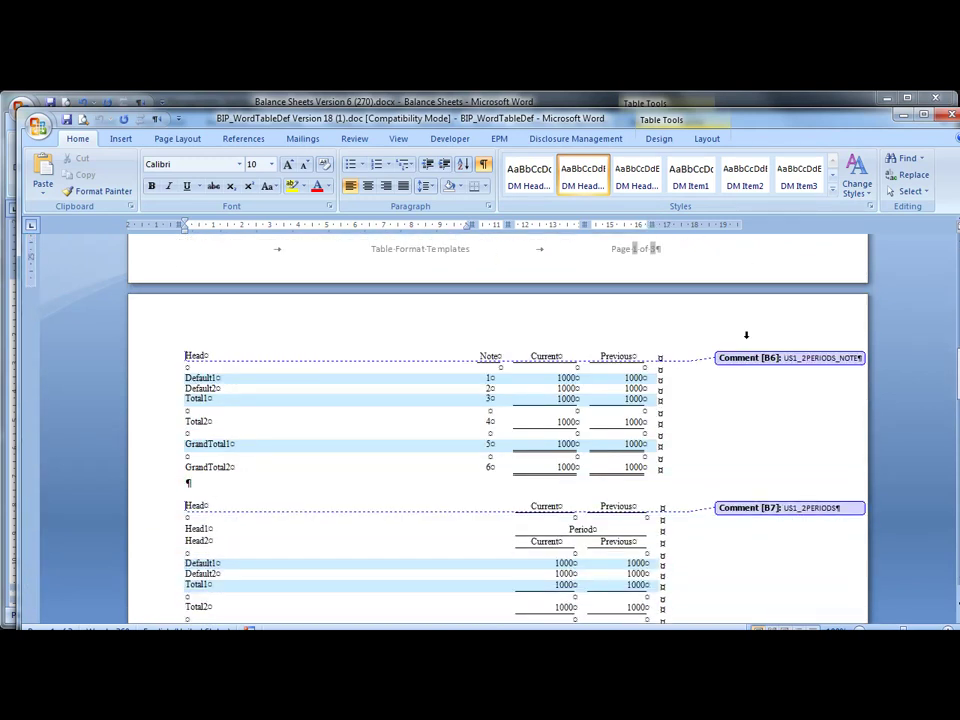
{"action": "scroll", "coordinate": [747, 340], "scroll_direction": "down", "scroll_amount": 10}
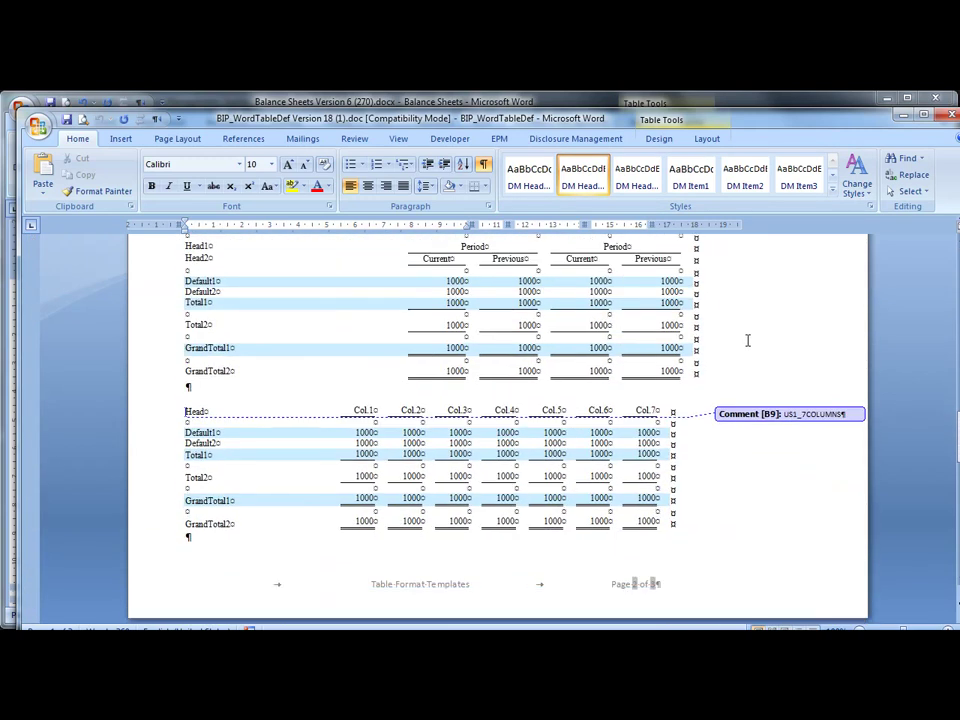
{"action": "scroll", "coordinate": [747, 341], "scroll_direction": "down", "scroll_amount": 10}
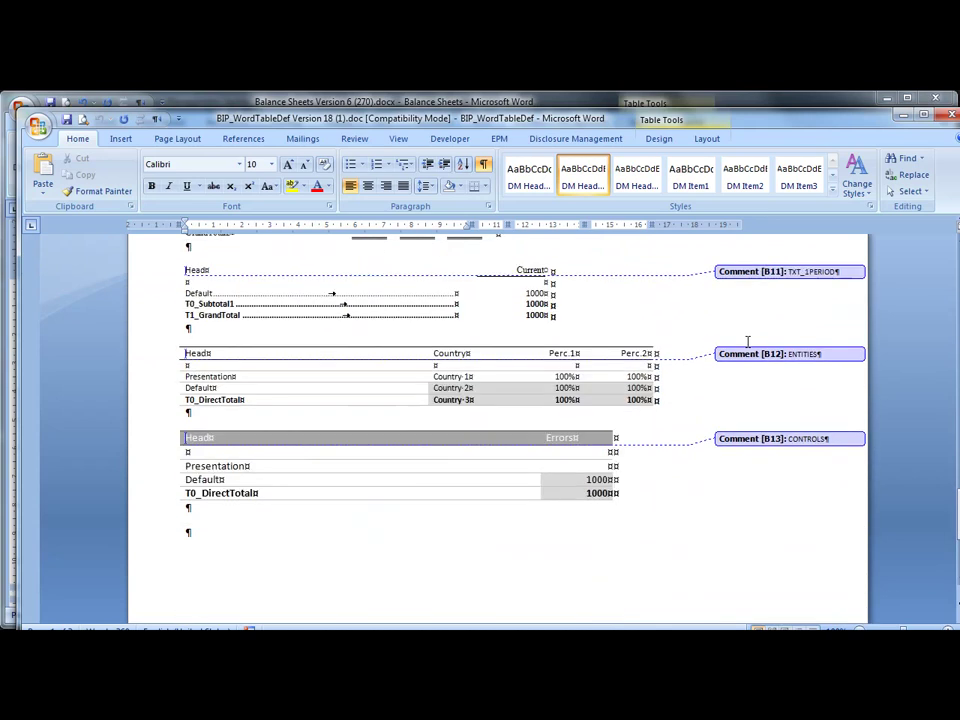
{"action": "left_click", "coordinate": [37, 124]}
Close the BIP_WordTableDef template and open chapter 11 - Validation Dashboard in Word for editing
{"action": "left_click", "coordinate": [63, 460]}
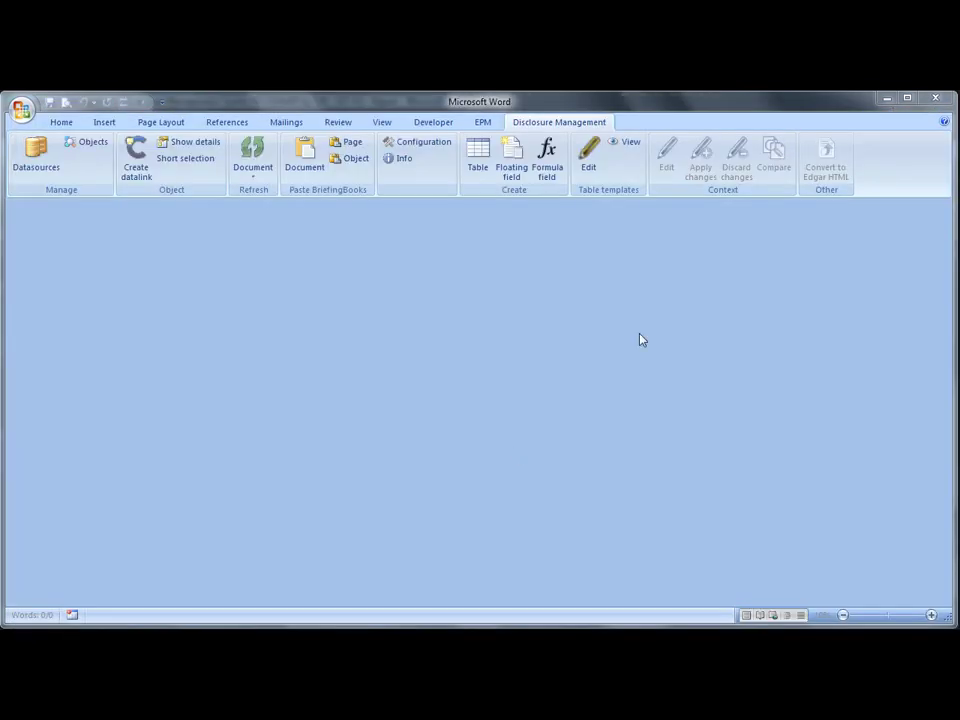
{"action": "left_click", "coordinate": [883, 98]}
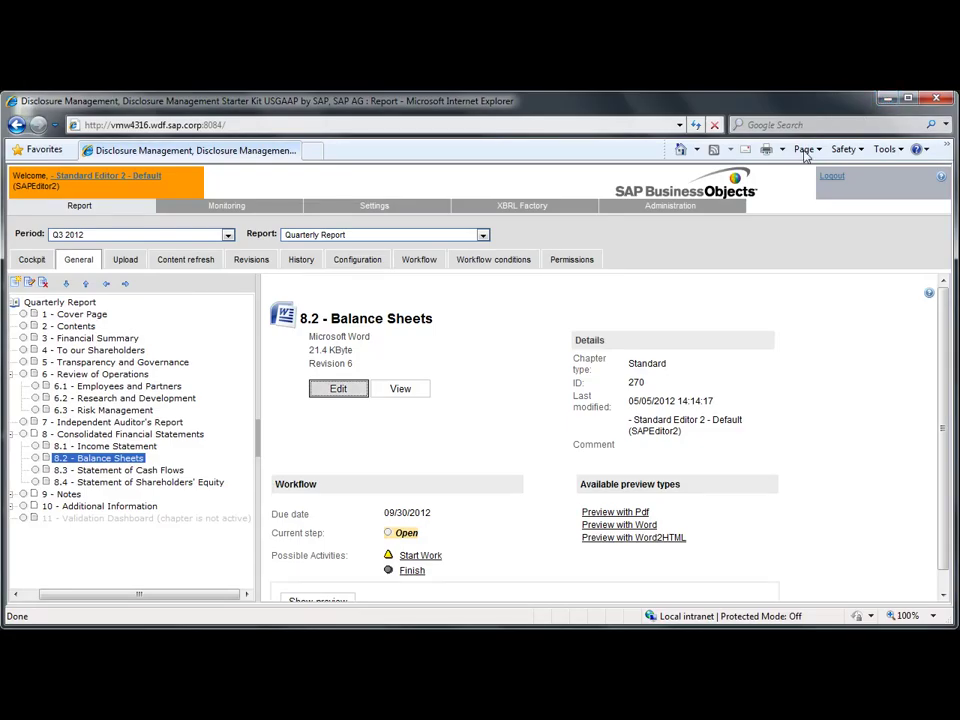
{"action": "left_click", "coordinate": [97, 518]}
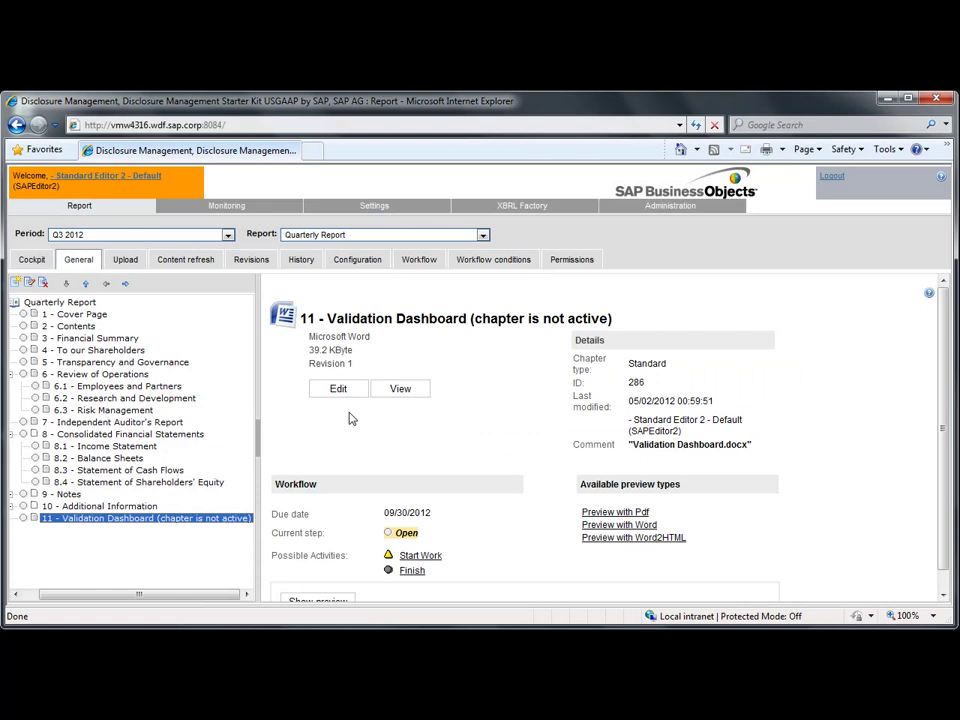
{"action": "left_click", "coordinate": [340, 389]}
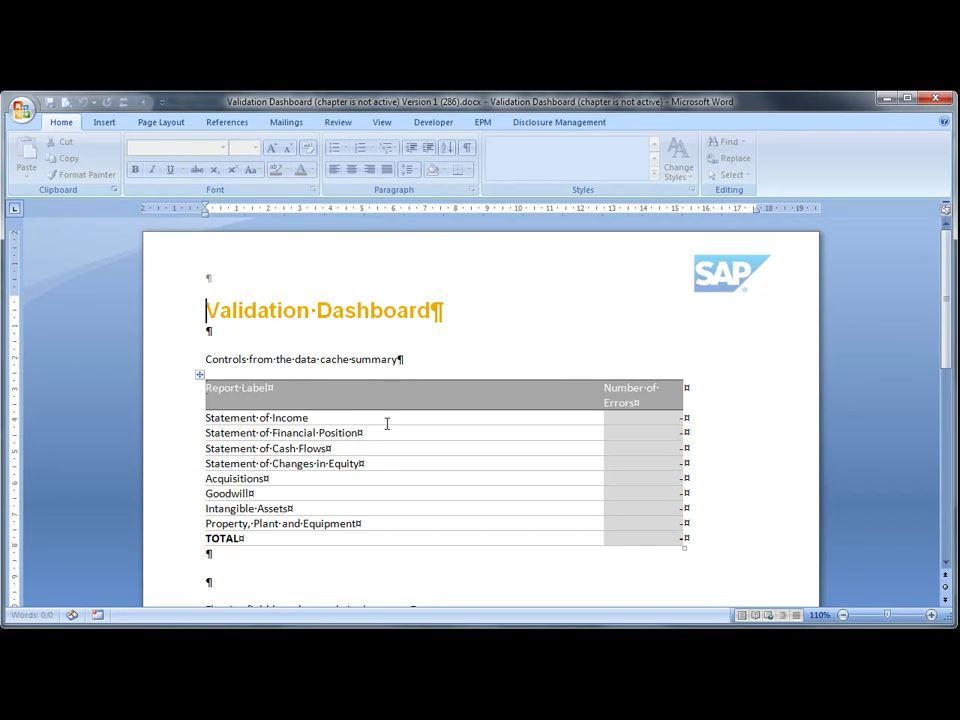
Scroll through the Validation Dashboard document and close it from the Office menu
{"action": "scroll", "coordinate": [388, 423], "scroll_direction": "down", "scroll_amount": 5}
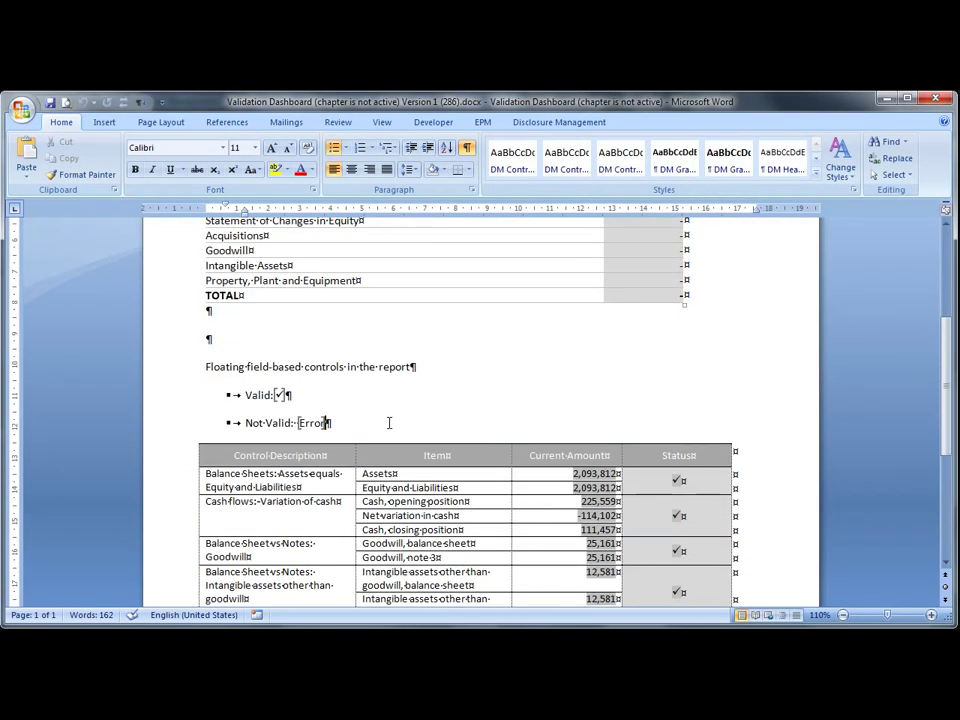
{"action": "scroll", "coordinate": [389, 423], "scroll_direction": "down", "scroll_amount": 4}
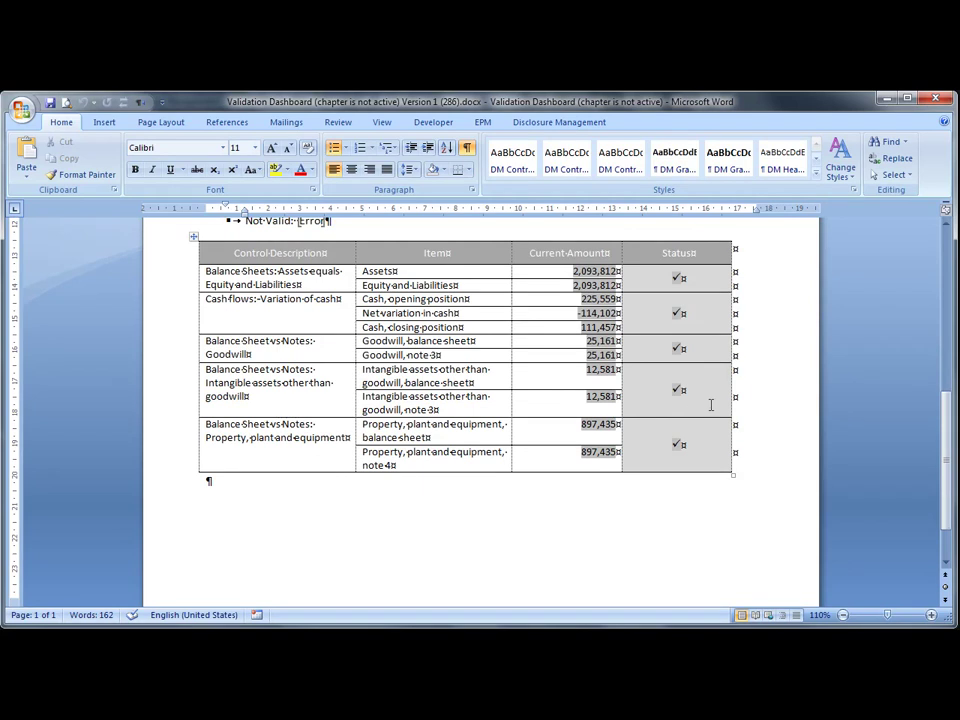
{"action": "left_click", "coordinate": [20, 107]}
{"action": "left_click", "coordinate": [503, 460]}
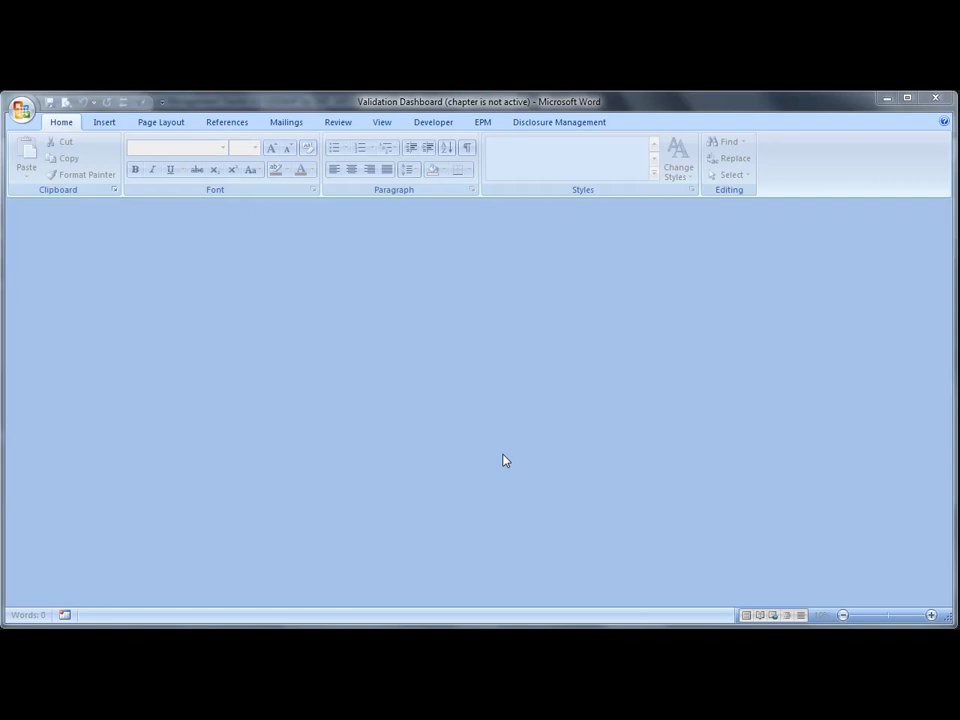
Regenerate the whole Quarterly Report as a new revision without adding a comment
{"action": "left_click", "coordinate": [885, 99]}
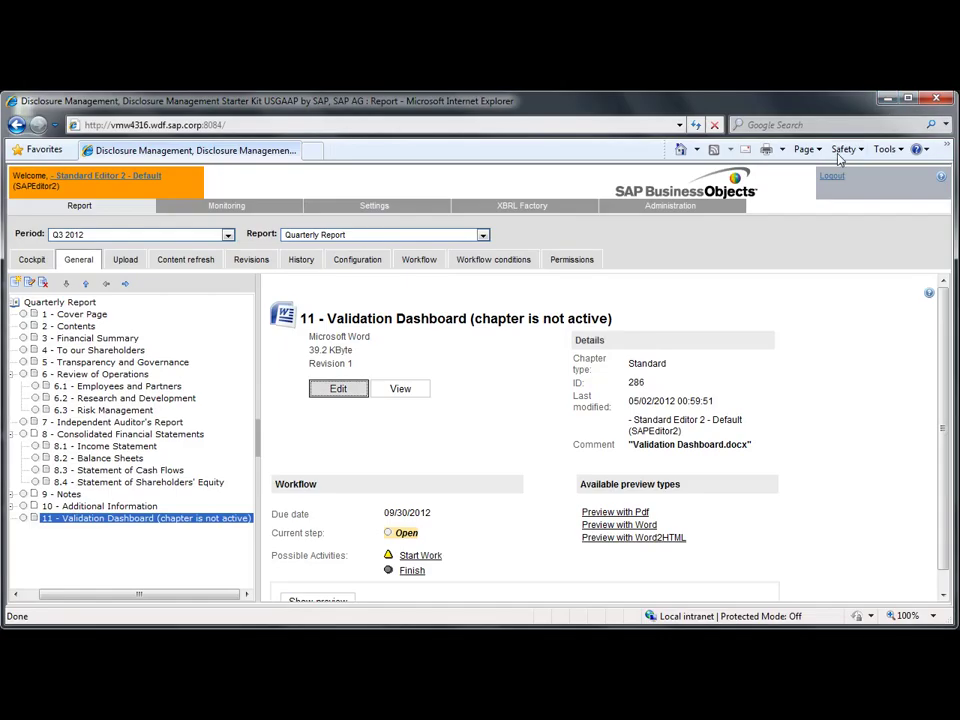
{"action": "left_click", "coordinate": [56, 302]}
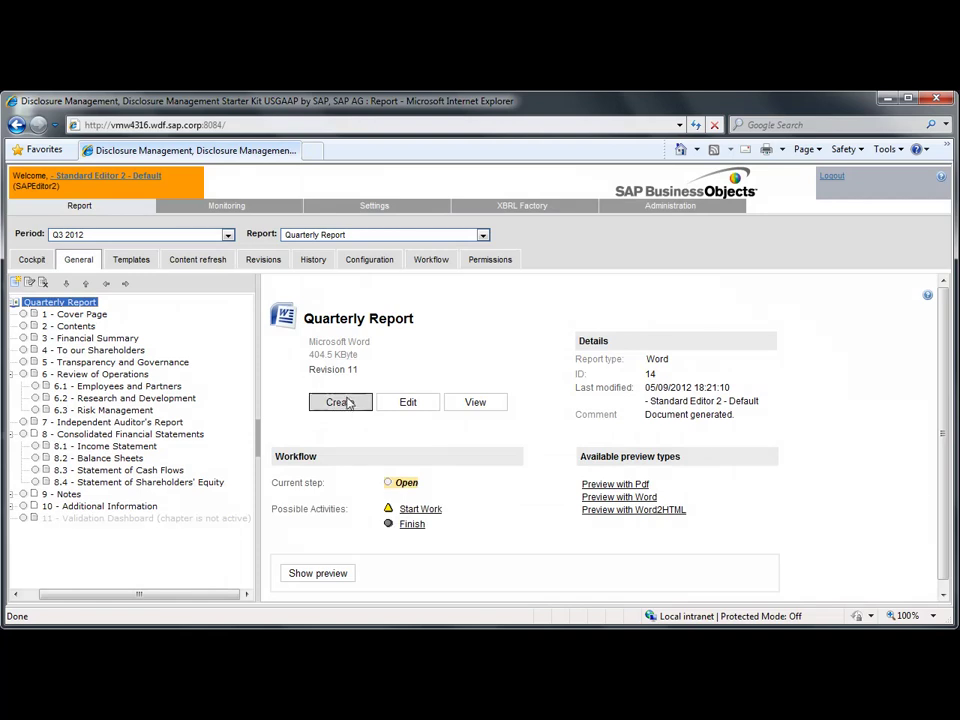
{"action": "left_click", "coordinate": [340, 402]}
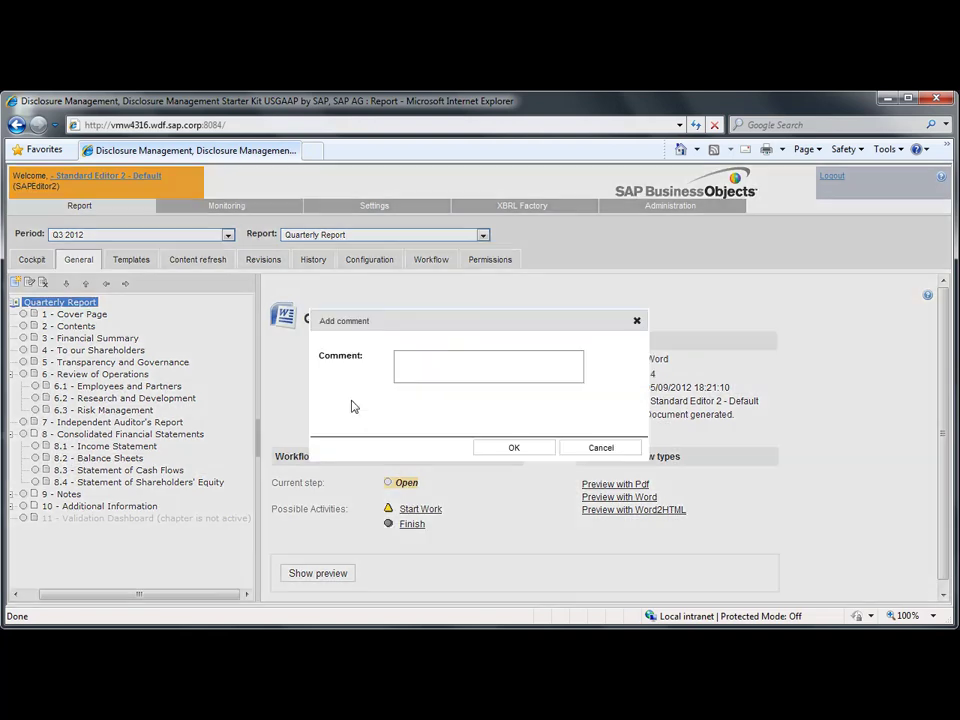
{"action": "left_click", "coordinate": [514, 448]}
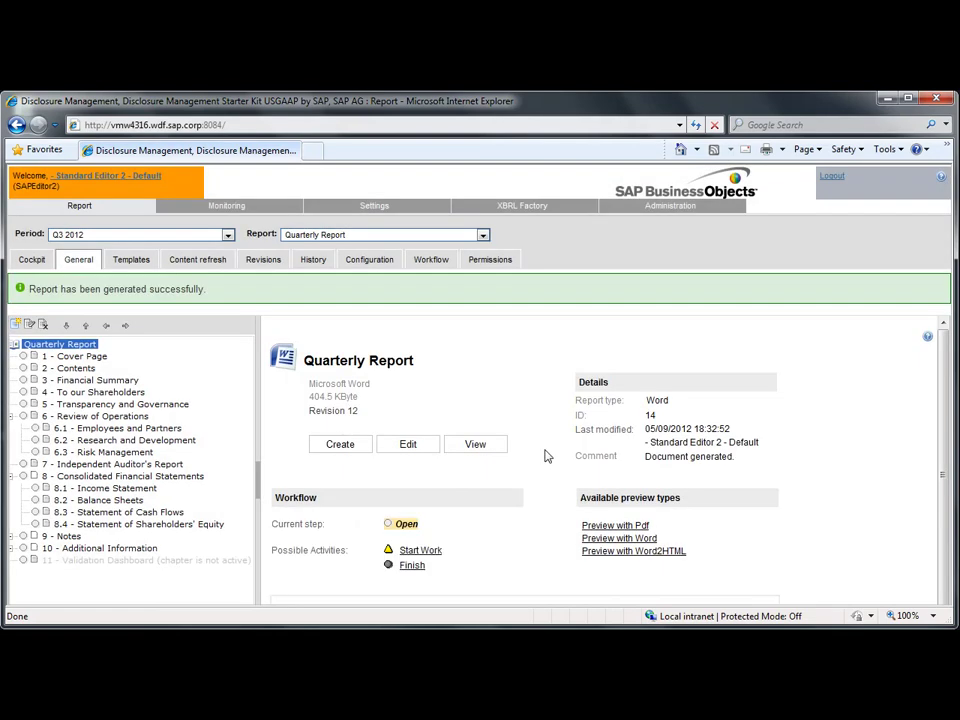
View the generated 23-page Quarterly Report in Word, scrolling through its pages
{"action": "left_click", "coordinate": [485, 449]}
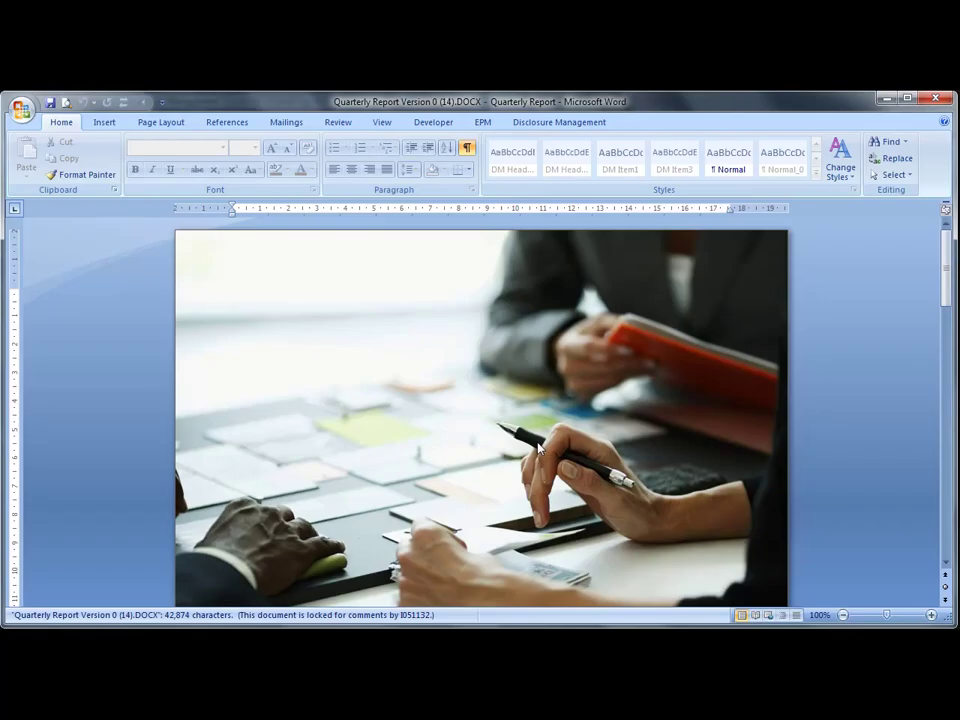
{"action": "scroll", "coordinate": [538, 449], "scroll_direction": "down", "scroll_amount": 20}
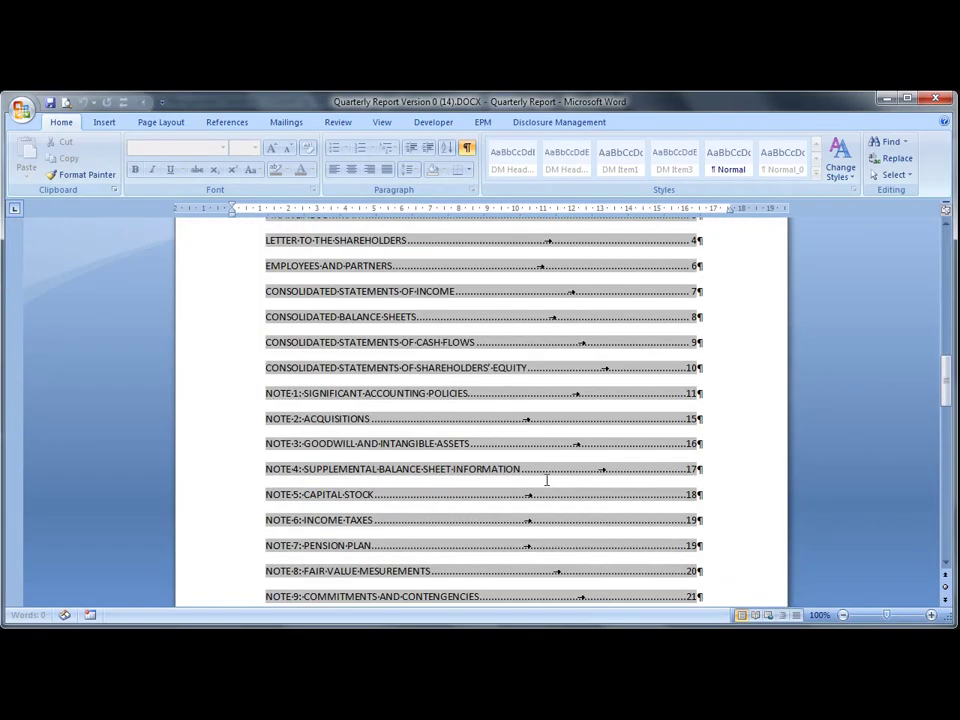
{"action": "scroll", "coordinate": [547, 481], "scroll_direction": "down", "scroll_amount": 20}
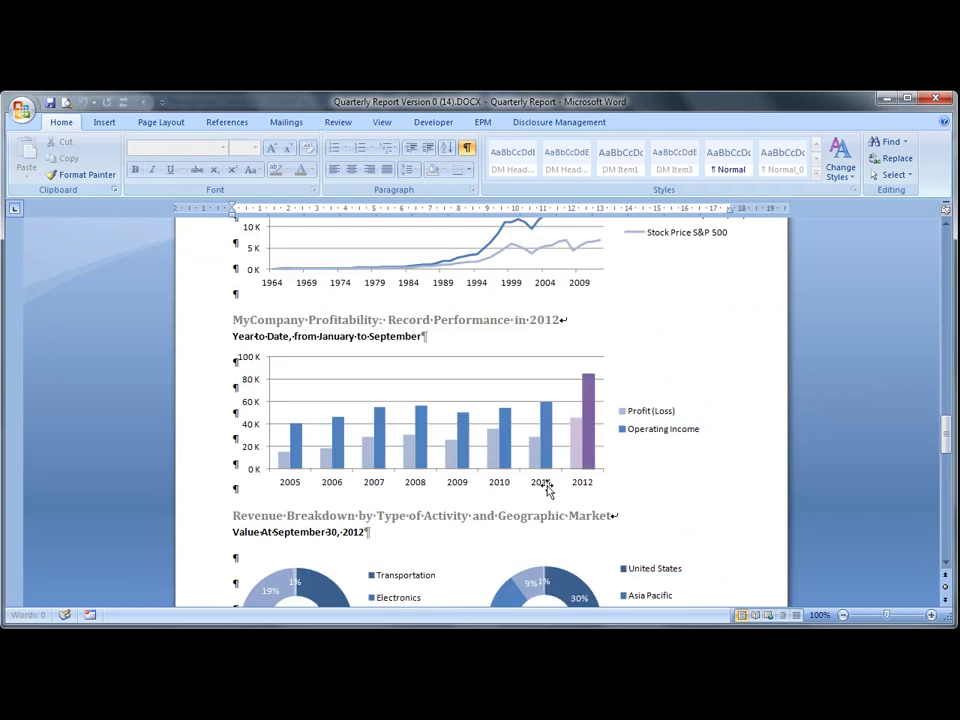
{"action": "scroll", "coordinate": [547, 490], "scroll_direction": "down", "scroll_amount": 20}
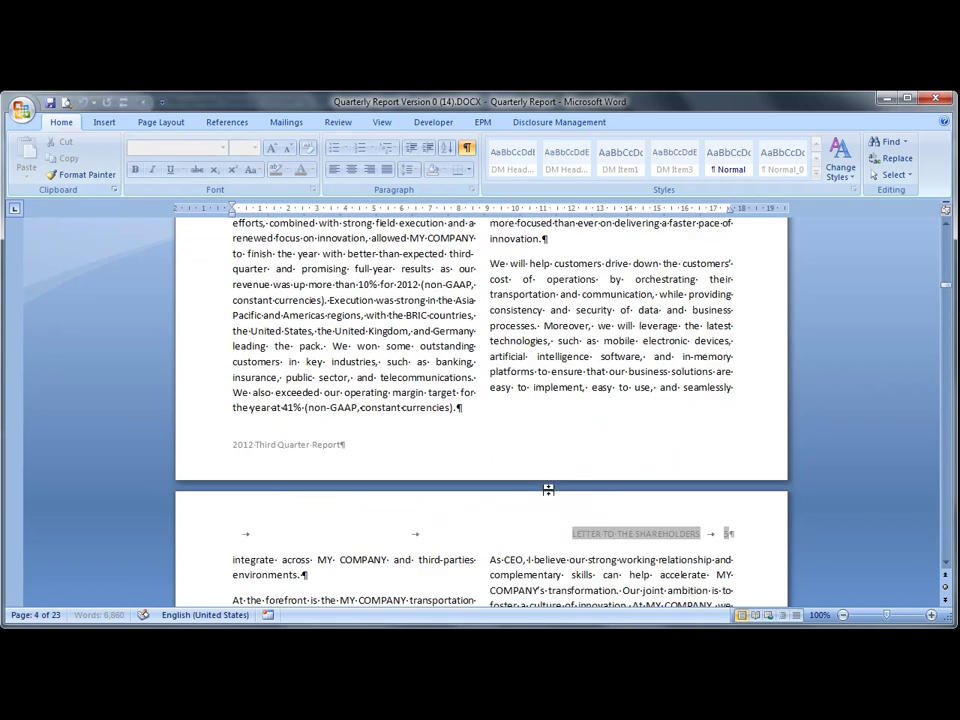
{"action": "scroll", "coordinate": [548, 489], "scroll_direction": "down", "scroll_amount": 20}
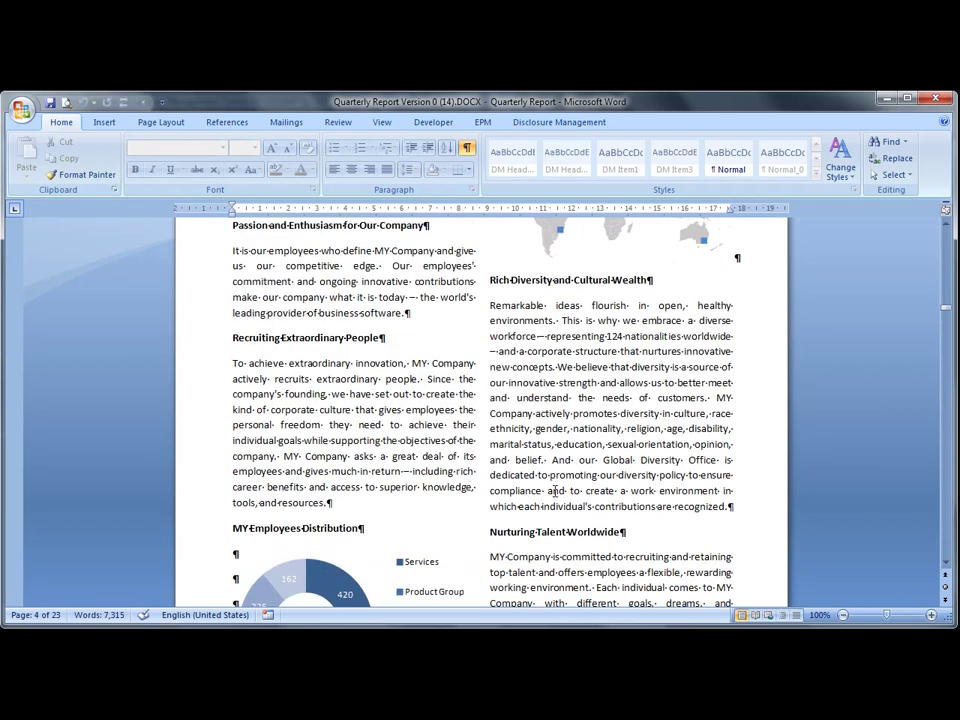
{"action": "scroll", "coordinate": [554, 490], "scroll_direction": "down", "scroll_amount": 20}
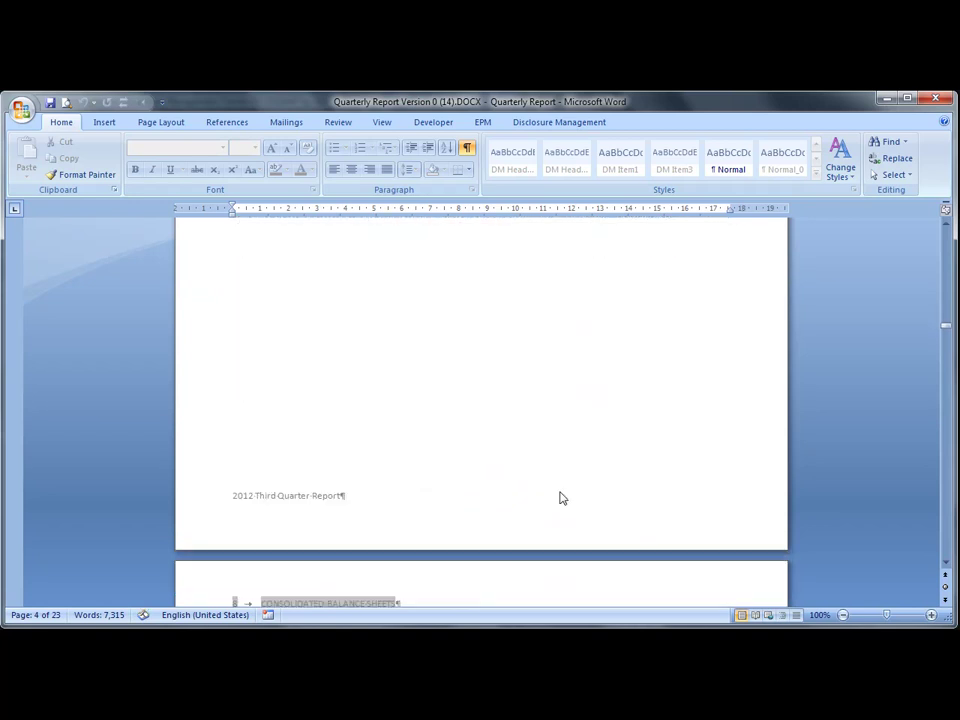
{"action": "scroll", "coordinate": [561, 497], "scroll_direction": "down", "scroll_amount": 10}
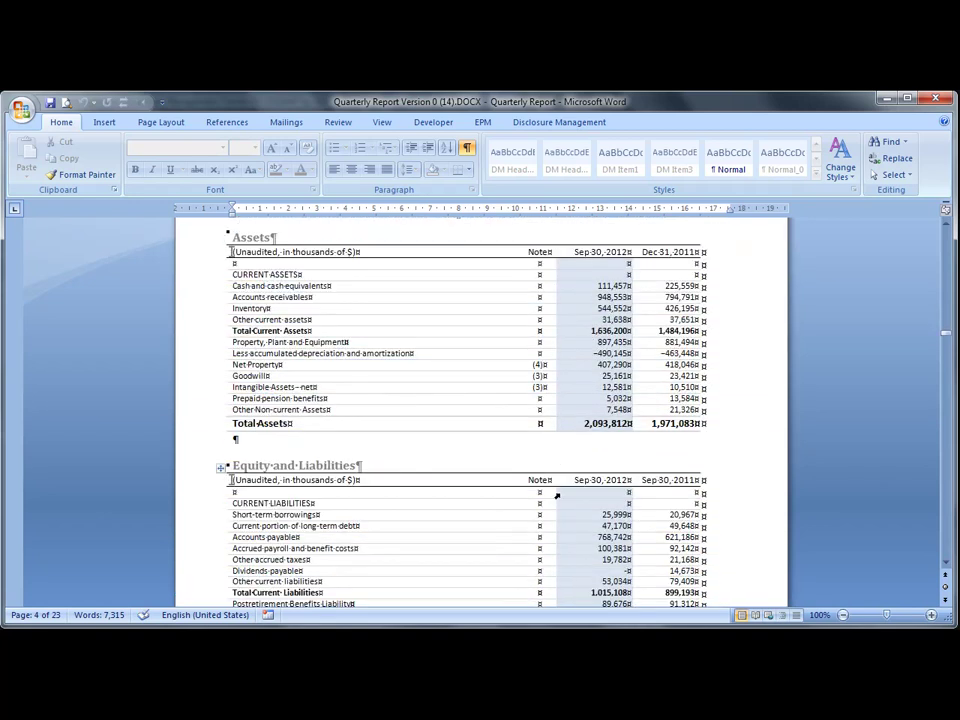
{"action": "scroll", "coordinate": [558, 495], "scroll_direction": "down", "scroll_amount": 5}
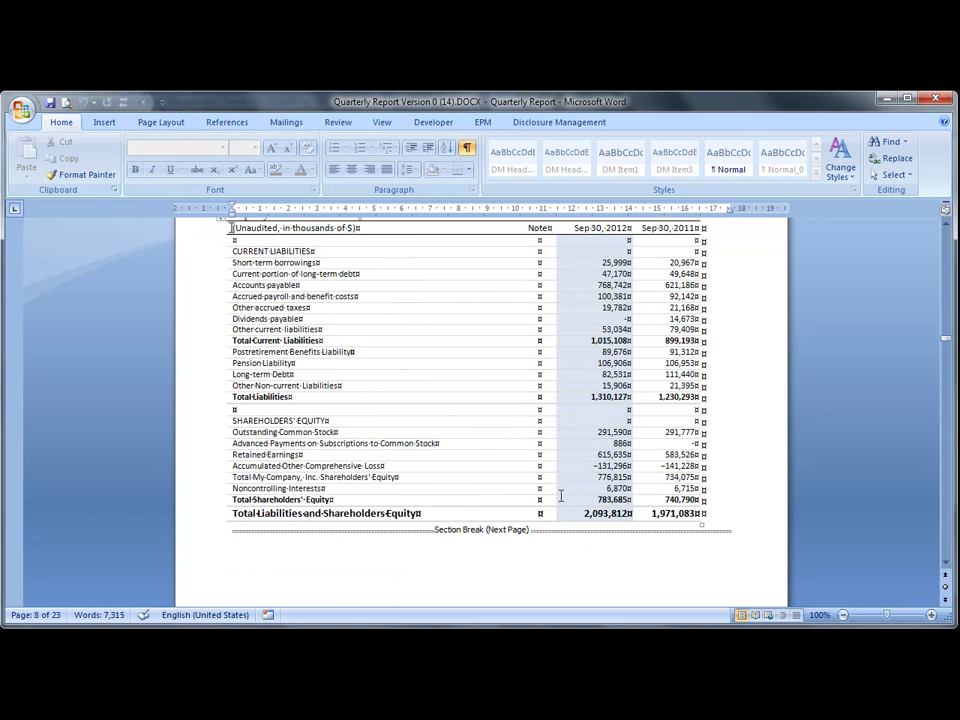
{"action": "scroll", "coordinate": [561, 496], "scroll_direction": "down", "scroll_amount": 1}
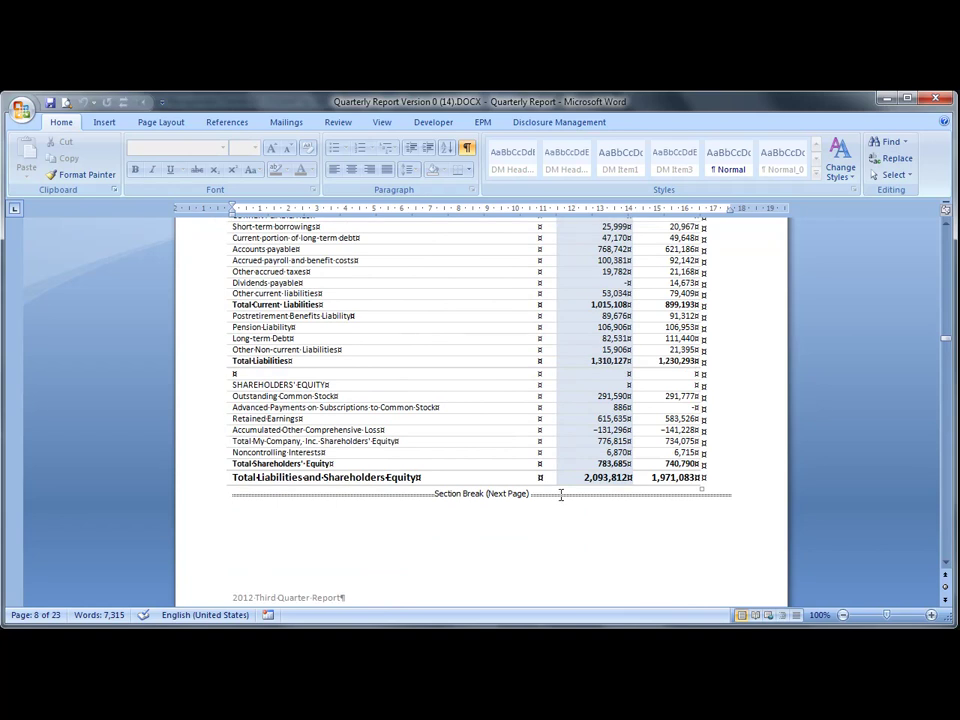
{"action": "left_click", "coordinate": [21, 107]}
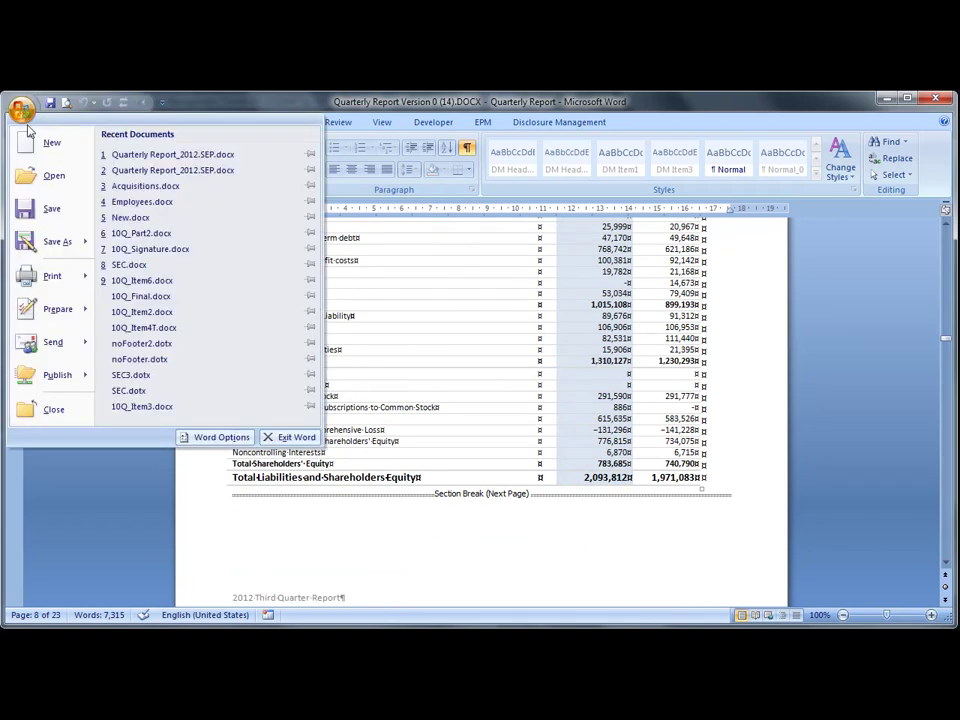
Close the Quarterly Report document and switch to the Quarterly XBRL Data report's 1 - XBRL-tagged Files chapter
{"action": "left_click", "coordinate": [44, 409]}
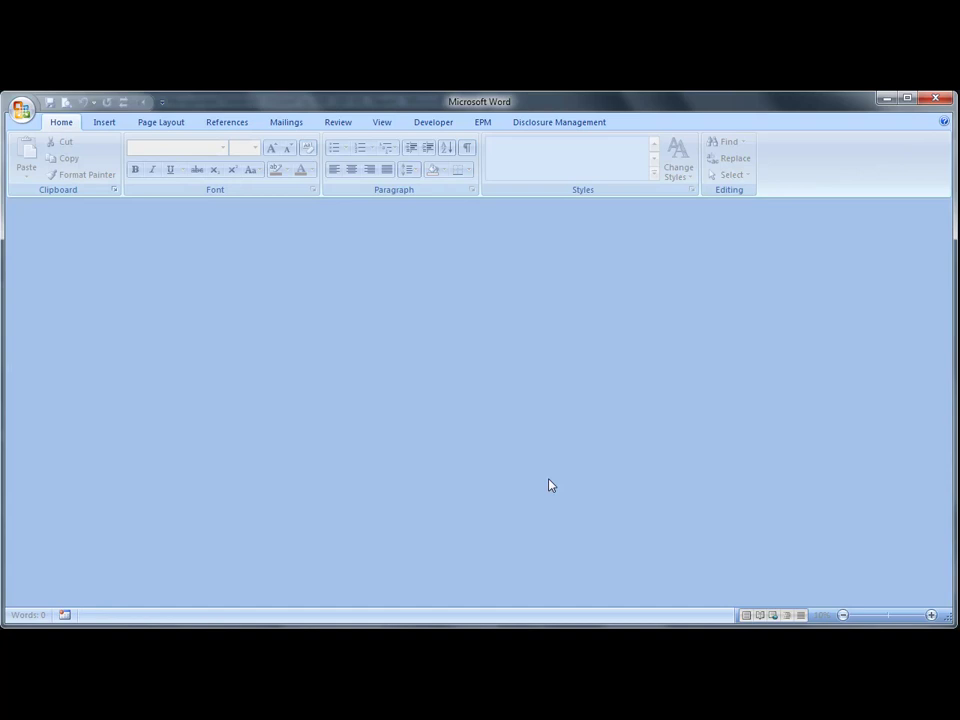
{"action": "left_click", "coordinate": [886, 98]}
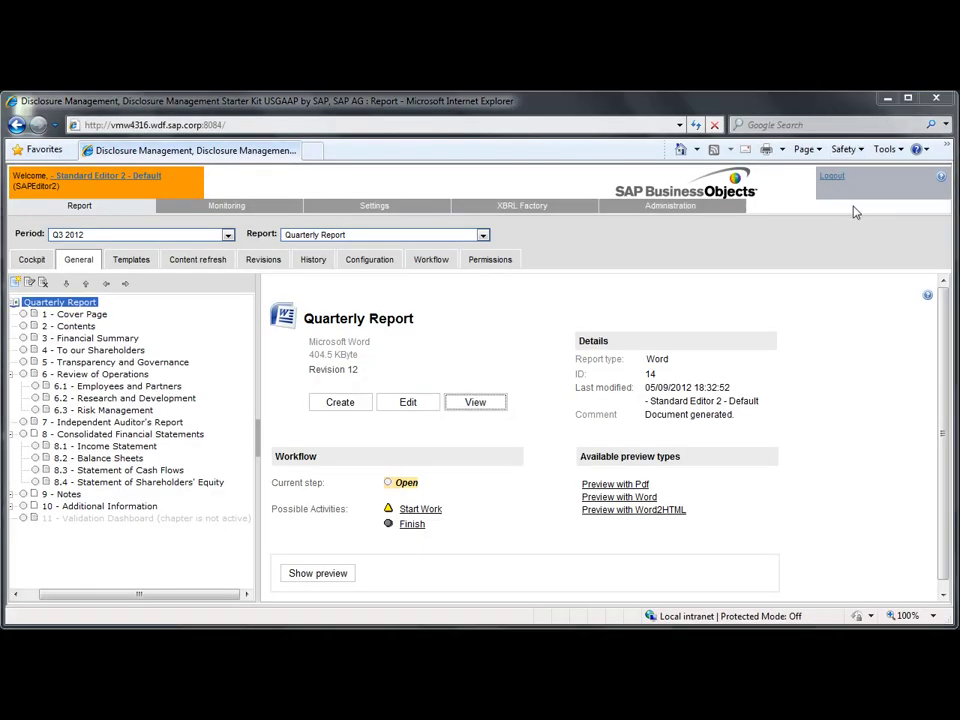
{"action": "left_click", "coordinate": [483, 237]}
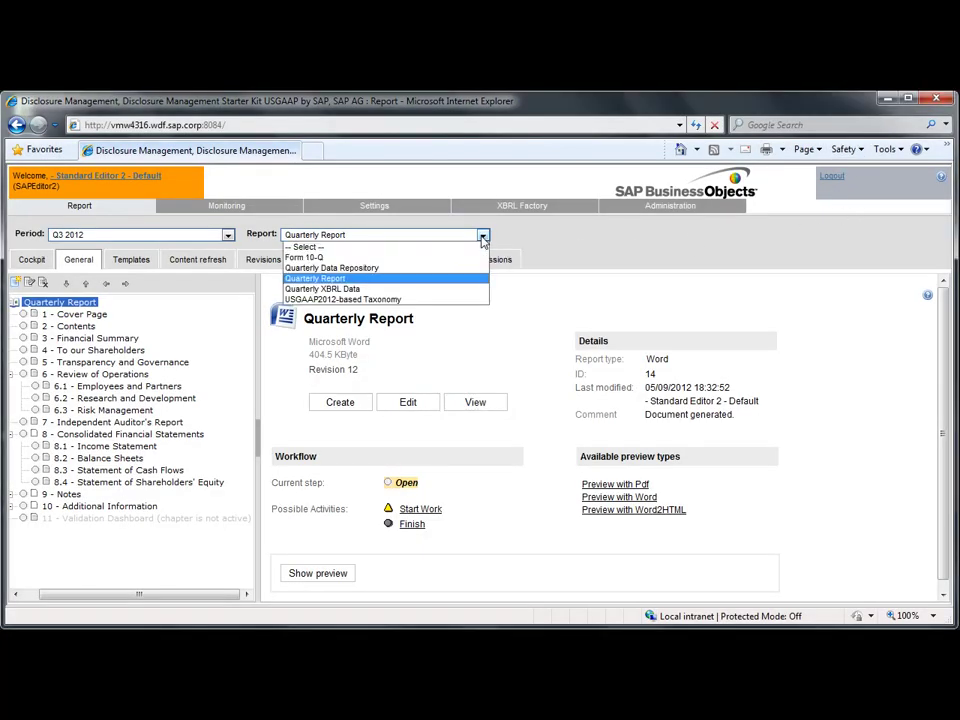
{"action": "left_click", "coordinate": [362, 290]}
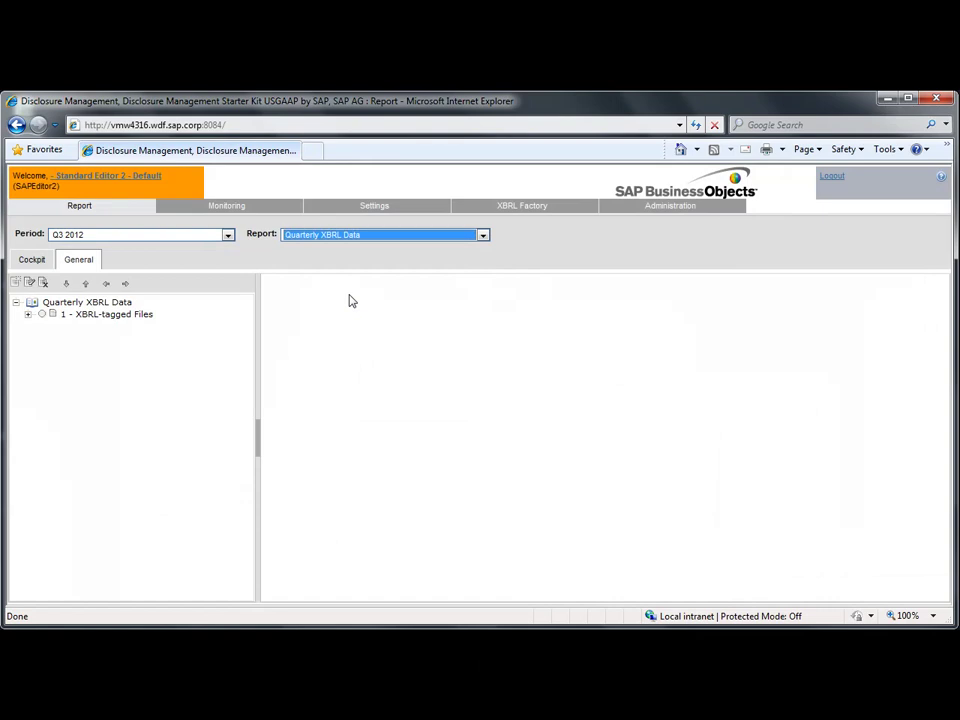
{"action": "left_click", "coordinate": [95, 316]}
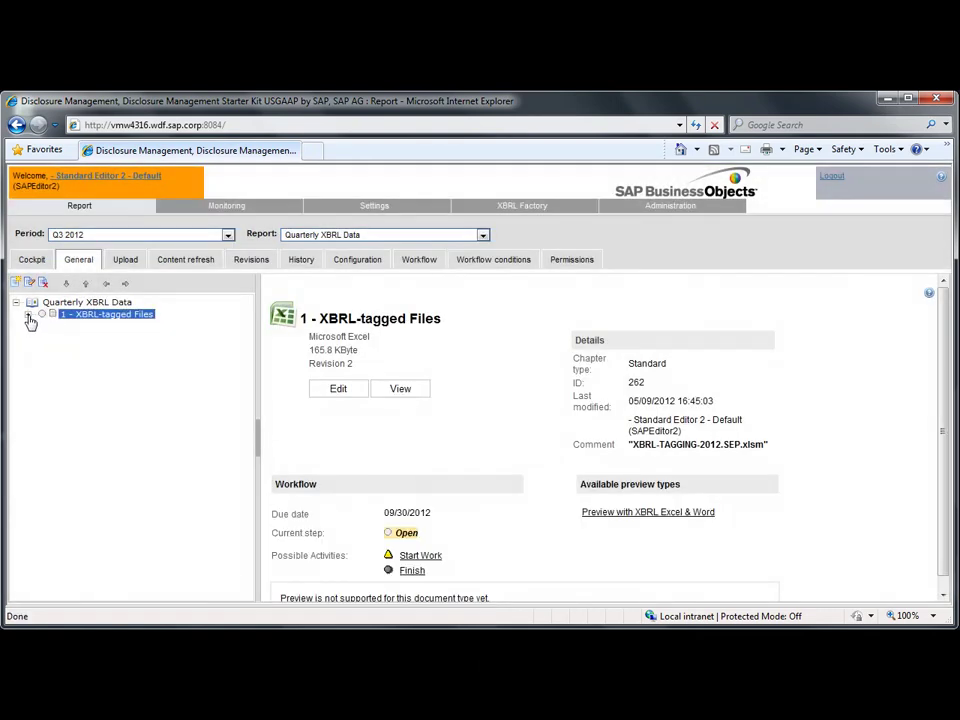
Open the XBRL-tagged Files workbook in Excel and attach the comp-20120930.xsd taxonomy
{"action": "left_click", "coordinate": [28, 315]}
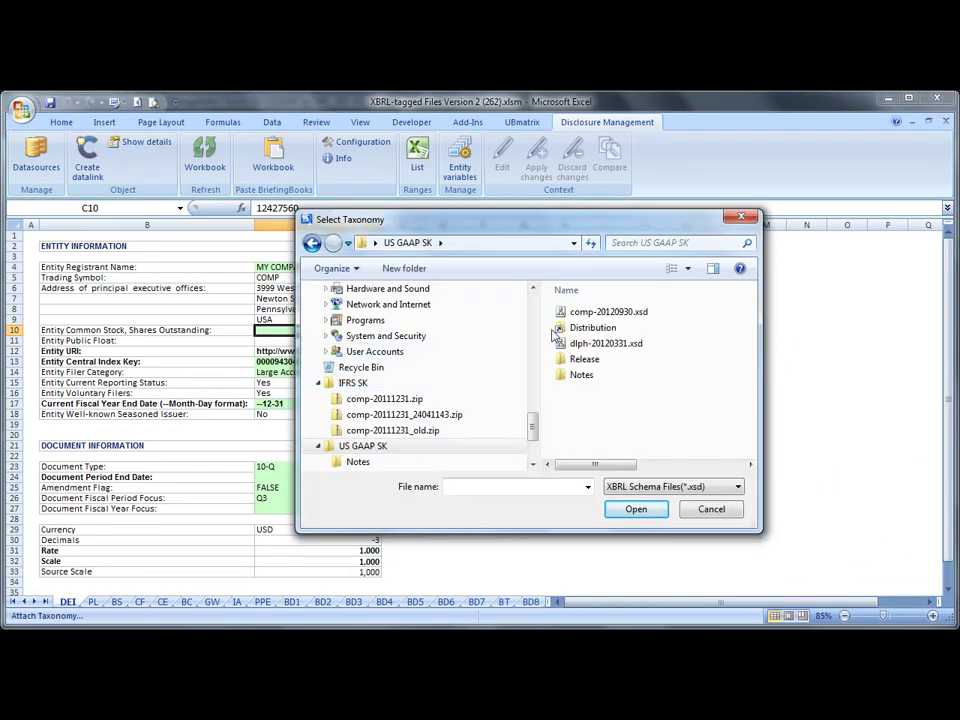
{"action": "left_click", "coordinate": [592, 313]}
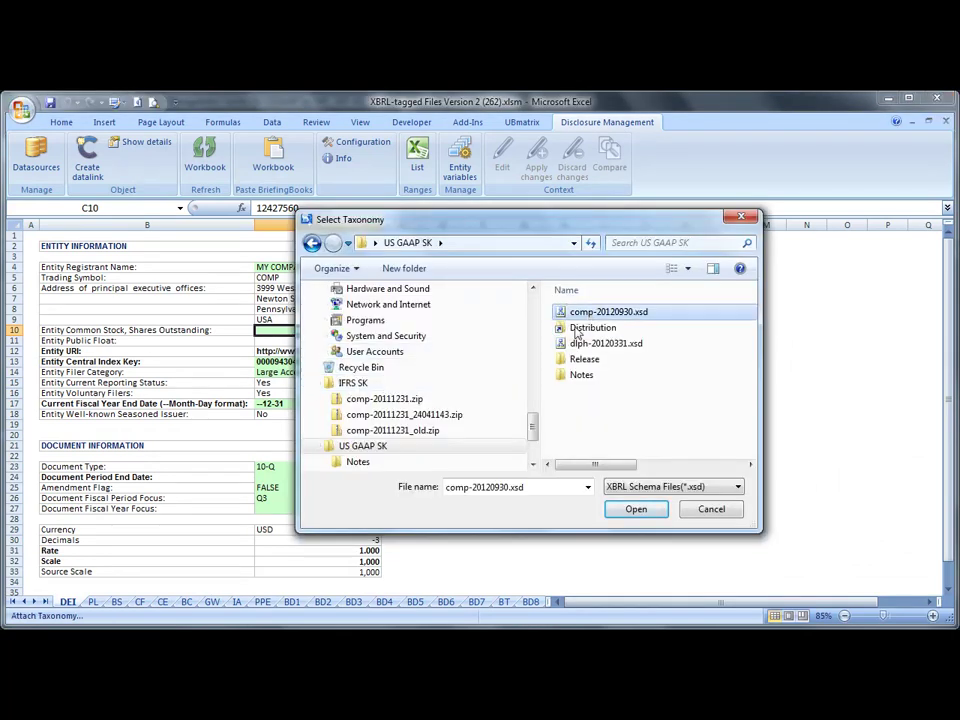
{"action": "left_click", "coordinate": [630, 512]}
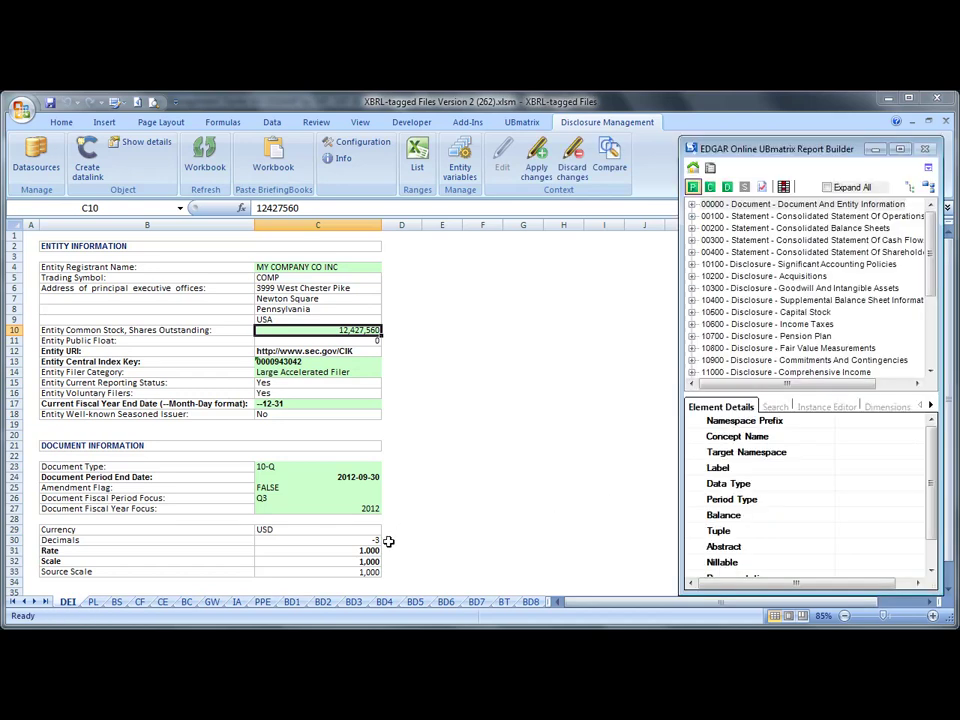
On the PL Income Statement sheet, inspect the concepts tagged on cells E16, E18, E22 and G16
{"action": "left_click", "coordinate": [93, 601]}
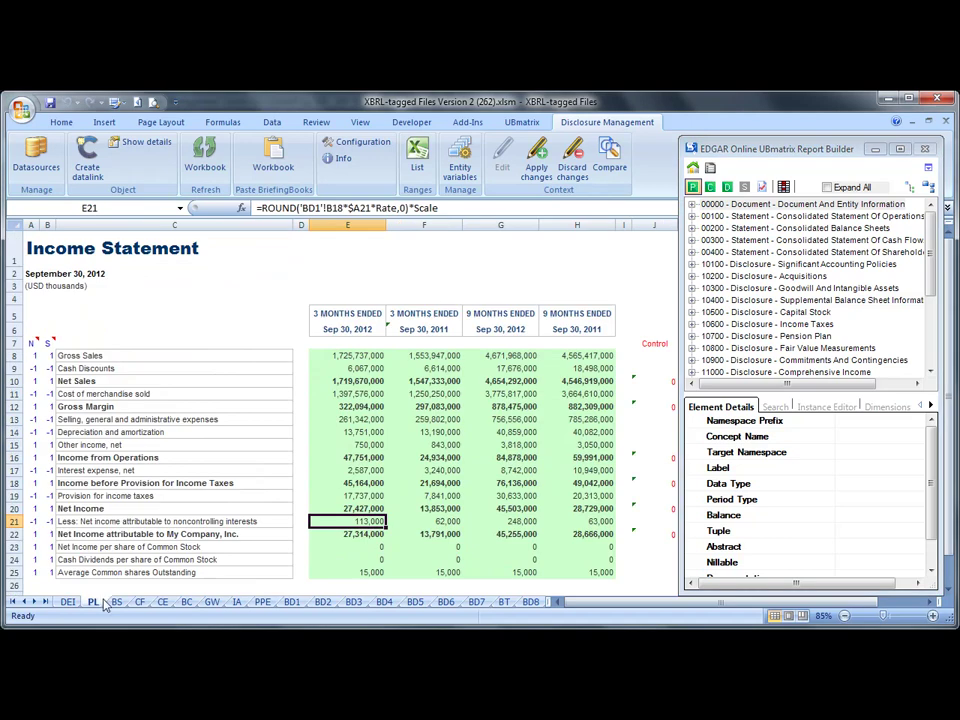
{"action": "left_click", "coordinate": [365, 457]}
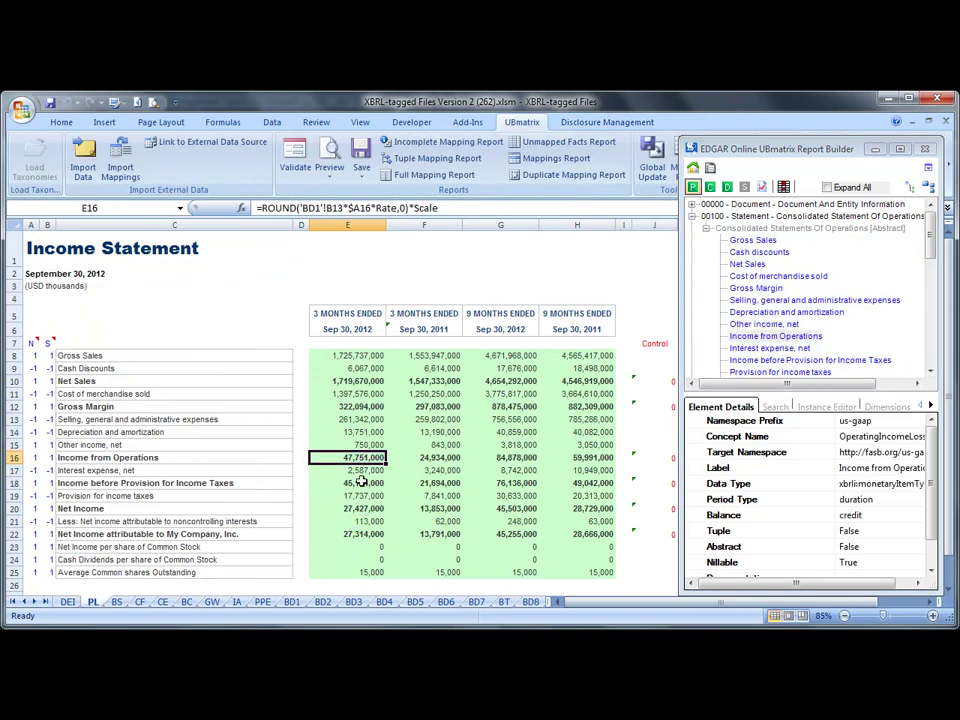
{"action": "left_click", "coordinate": [366, 483]}
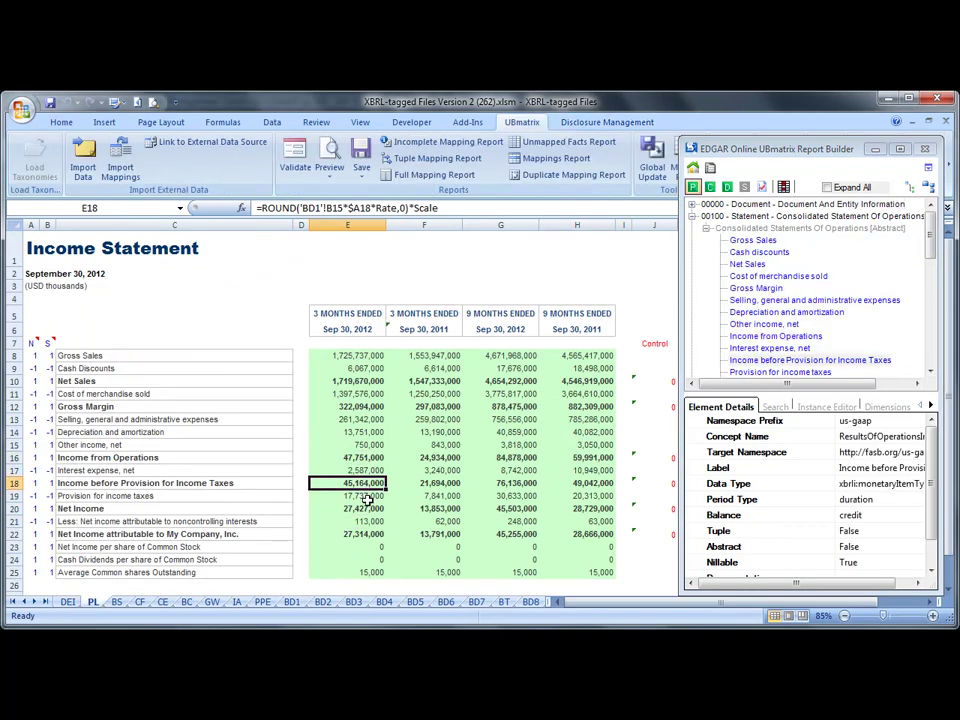
{"action": "left_click", "coordinate": [366, 534]}
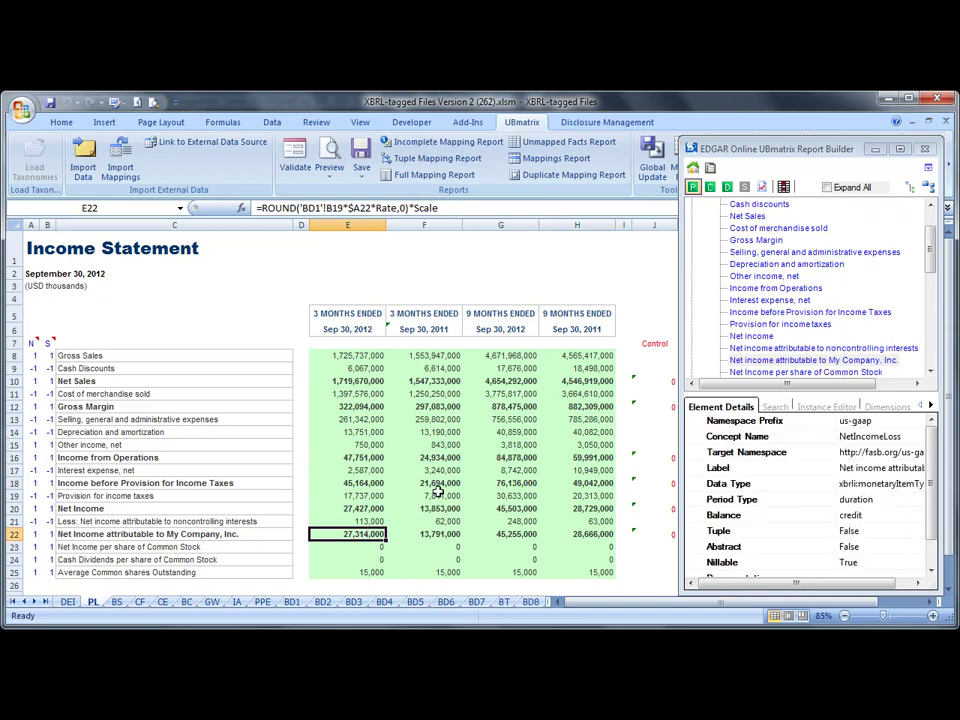
{"action": "left_click", "coordinate": [513, 458]}
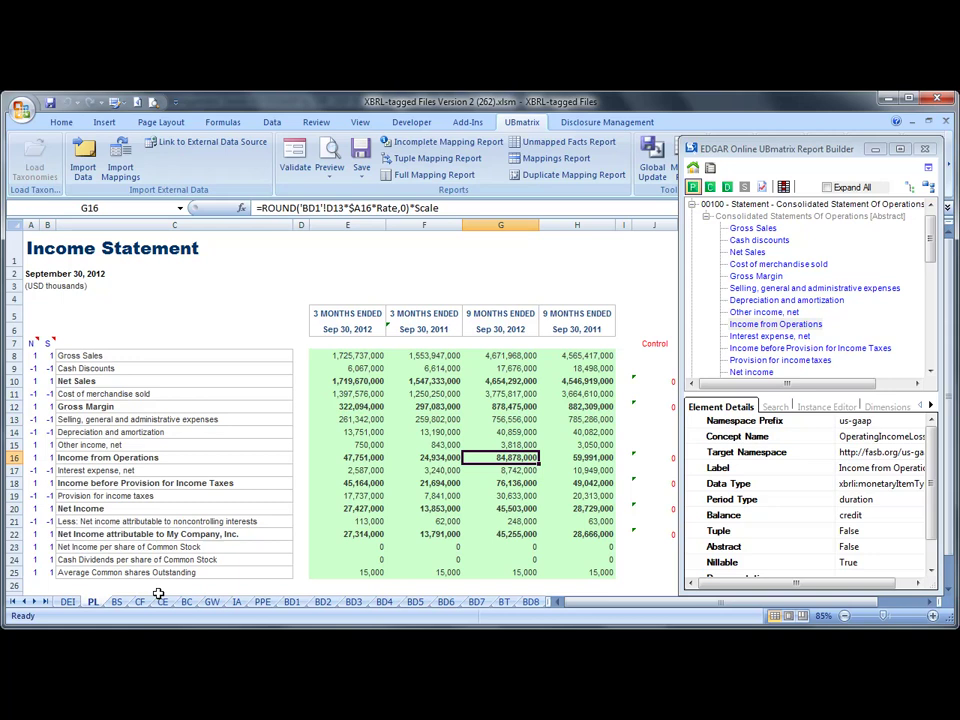
Step through the BS, CF, CE and BC sheets and inspect the H18 and I18 control formulas
{"action": "left_click", "coordinate": [118, 603]}
{"action": "left_click", "coordinate": [142, 603]}
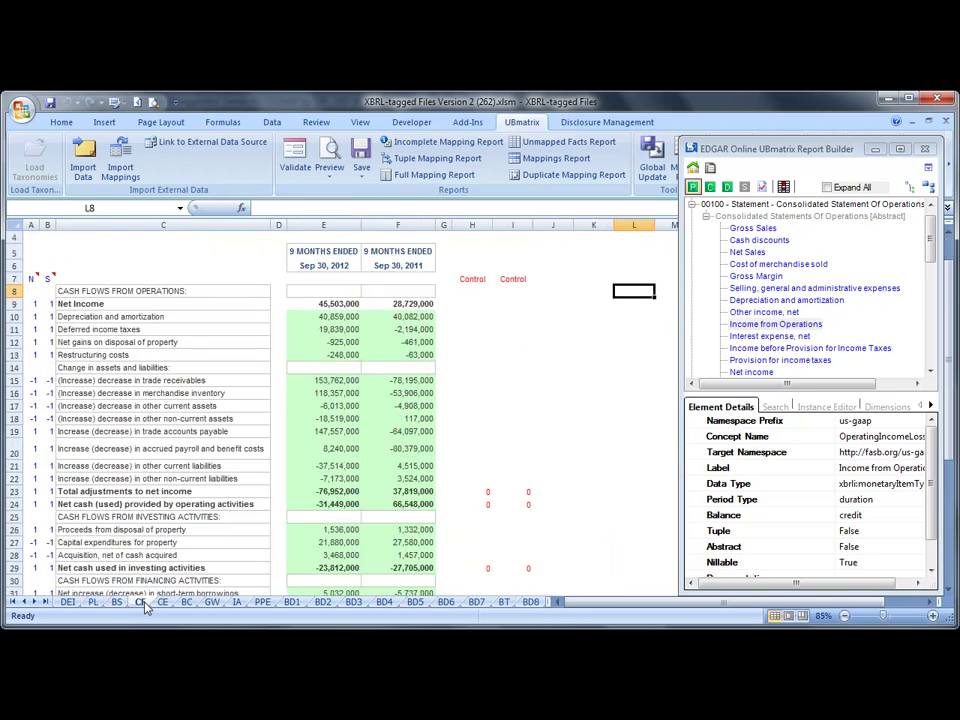
{"action": "left_click", "coordinate": [163, 604]}
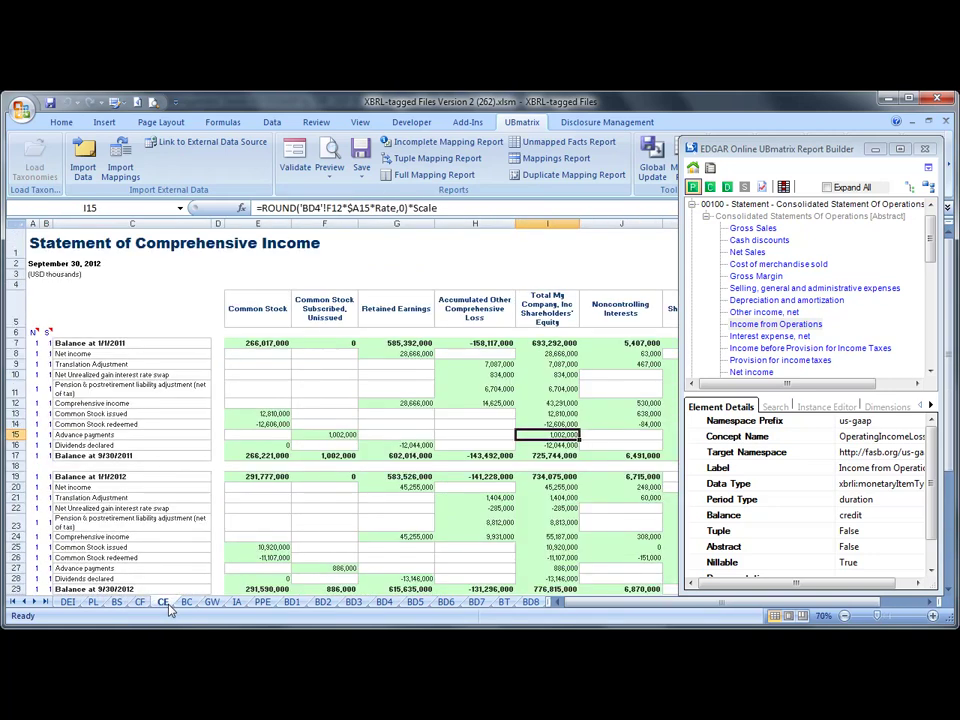
{"action": "left_click", "coordinate": [186, 603]}
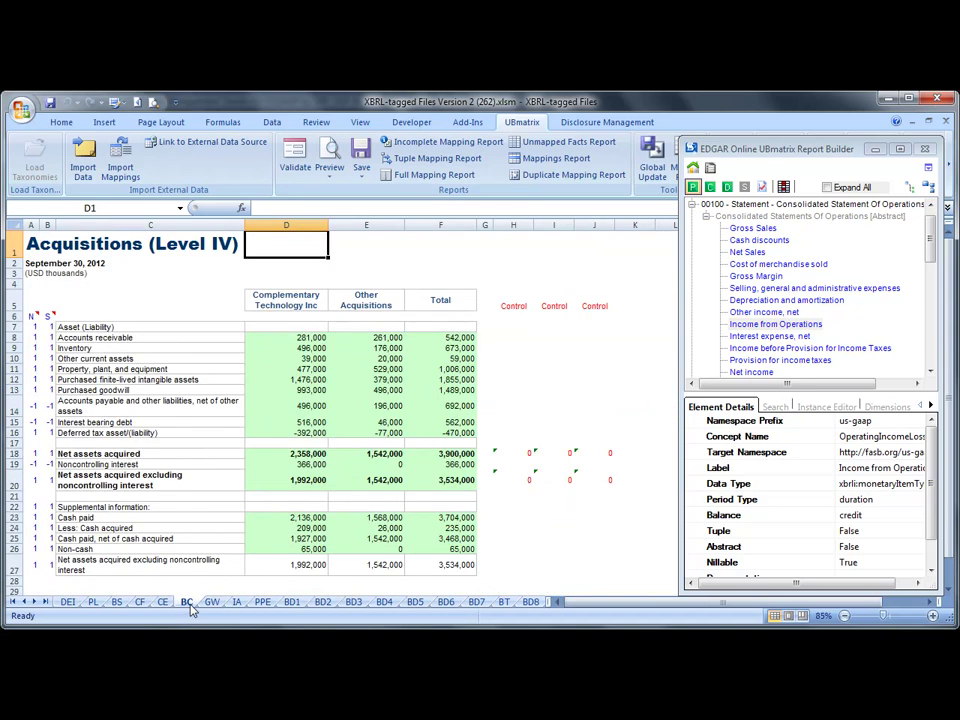
{"action": "left_click", "coordinate": [518, 454]}
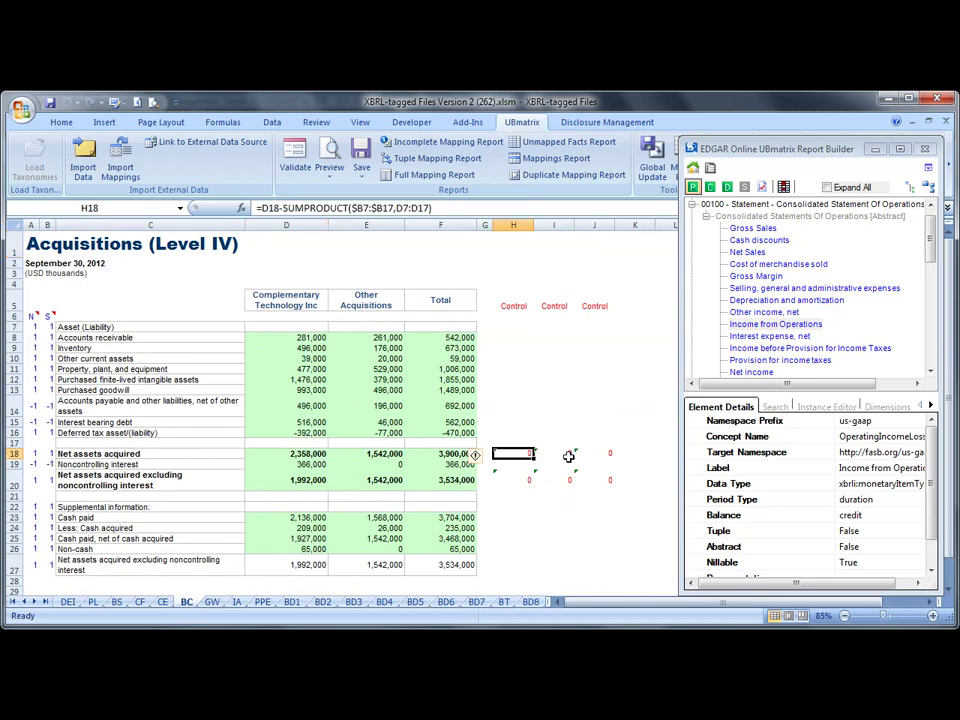
{"action": "left_click", "coordinate": [567, 454]}
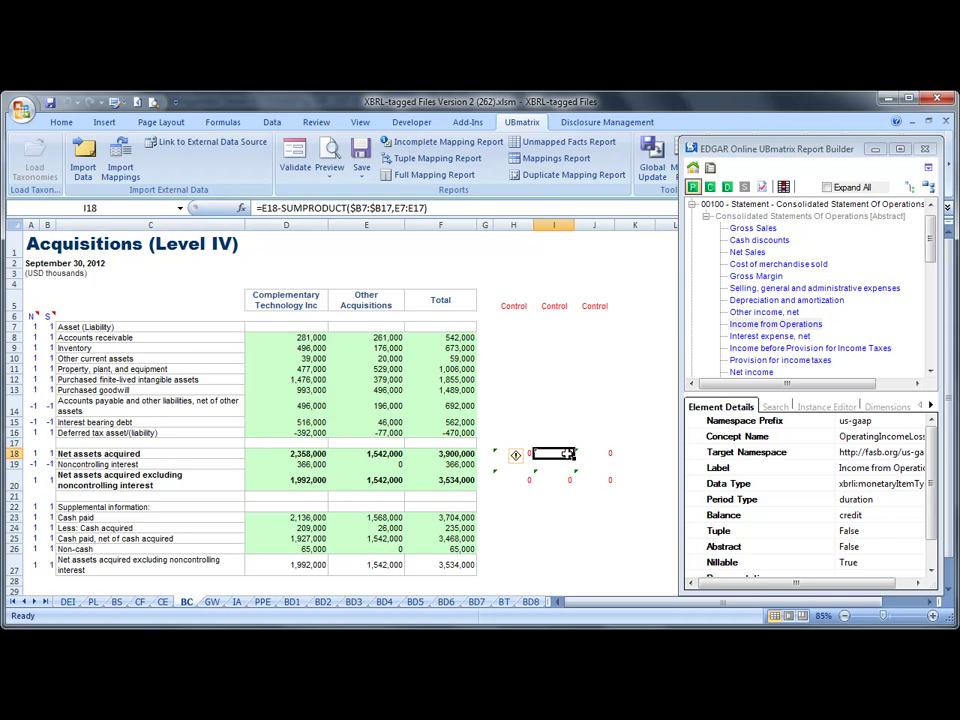
Select the A7:B27 sign flags on the Acquisitions sheet, then return to the CF sheet
{"action": "left_click", "coordinate": [31, 327]}
{"action": "left_click_drag", "start_coordinate": [31, 327], "coordinate": [44, 565]}
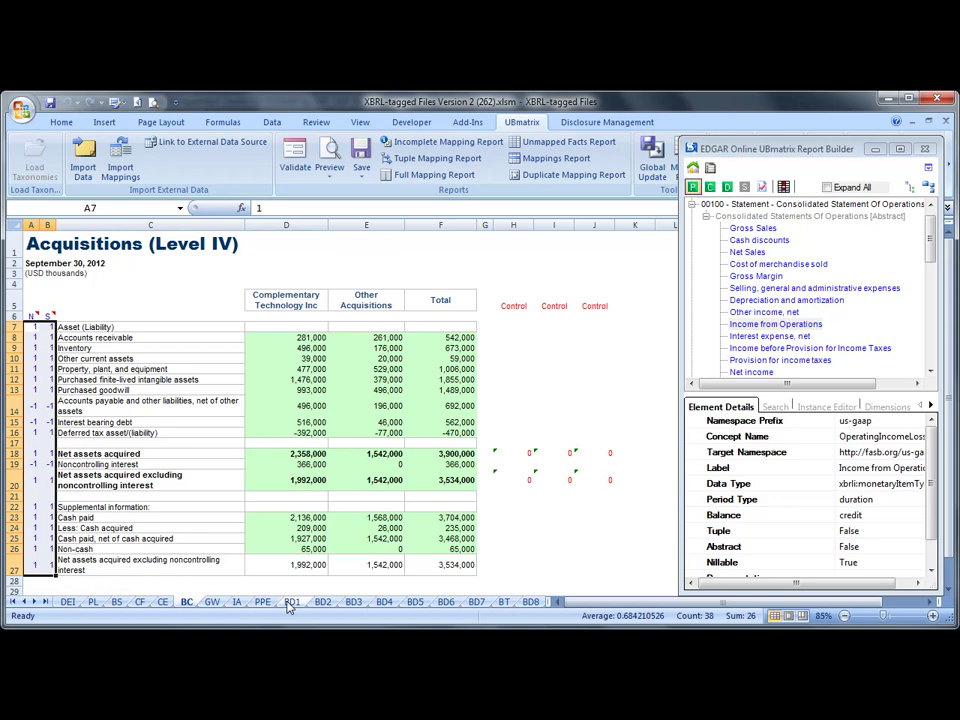
{"action": "left_click", "coordinate": [140, 601]}
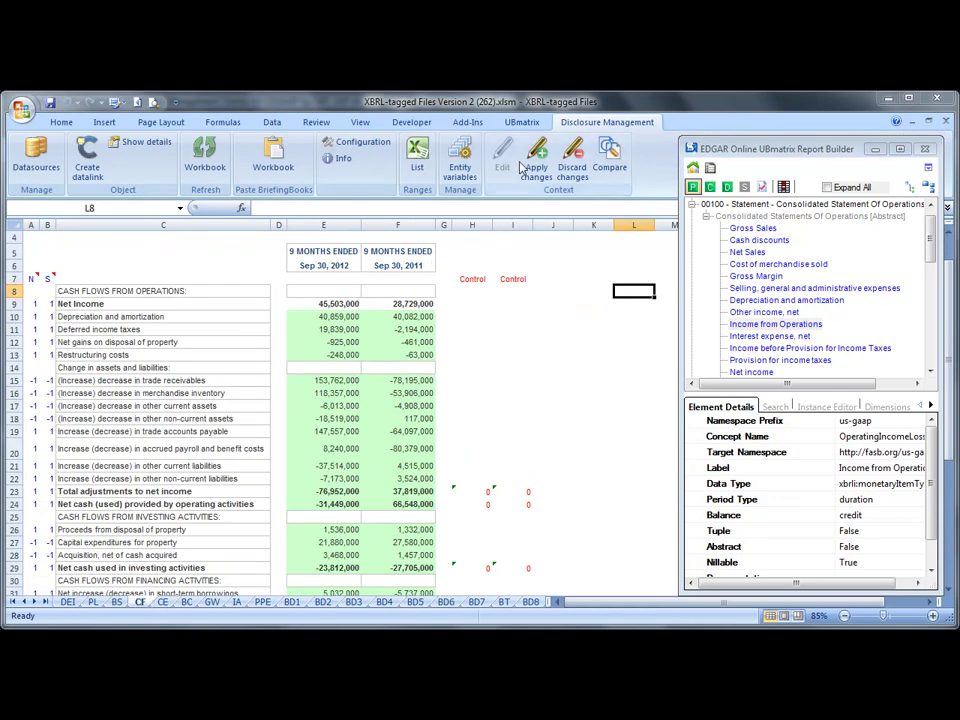
Validate the workbook with a full calculation trace, check the OK totals and error-free results, then close the report
{"action": "left_click", "coordinate": [521, 122]}
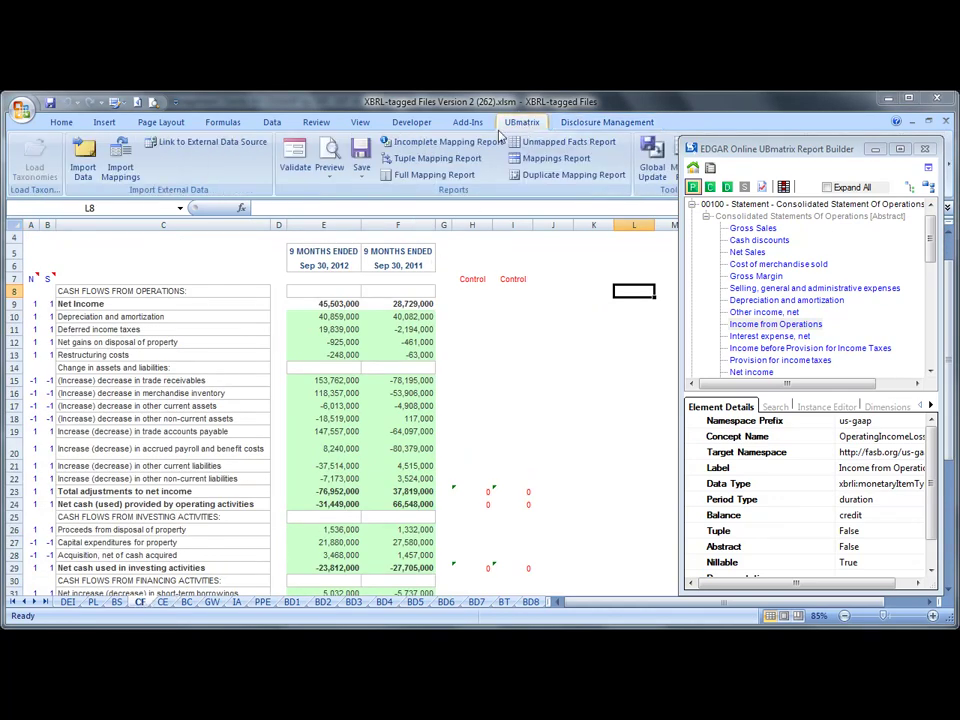
{"action": "left_click", "coordinate": [297, 160]}
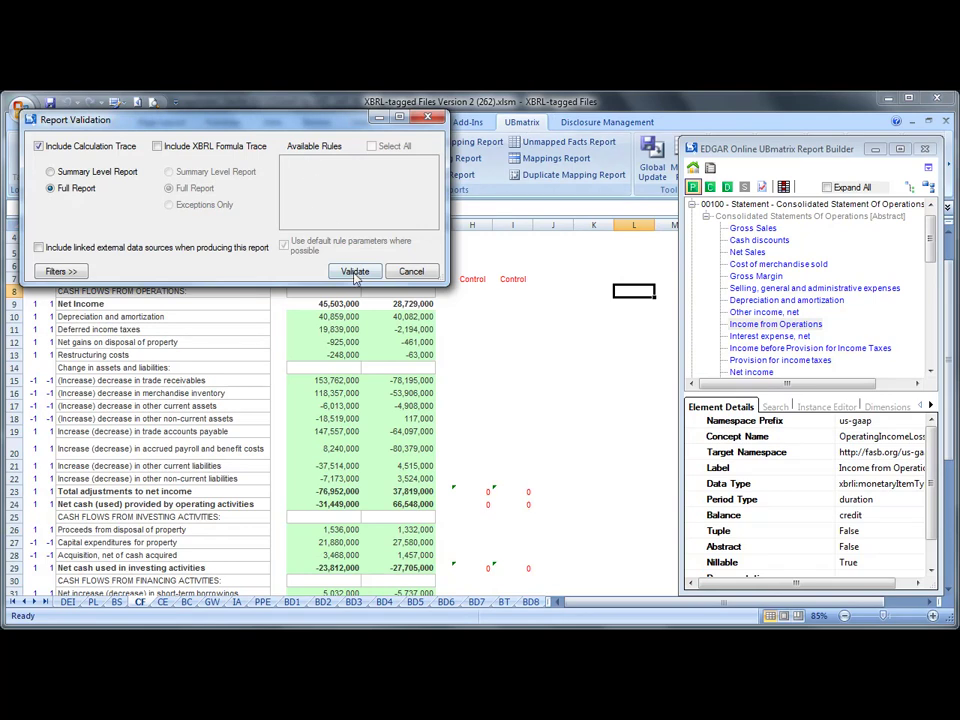
{"action": "left_click", "coordinate": [355, 272]}
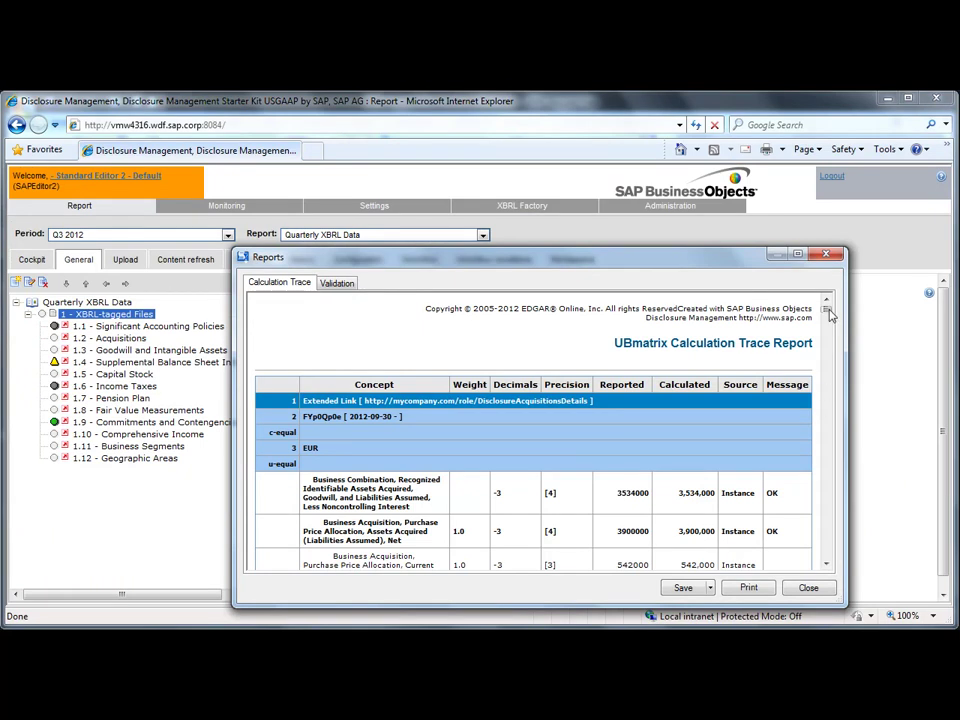
{"action": "mouse_move", "coordinate": [828, 310]}
{"action": "left_mouse_down"}
{"action": "mouse_move", "coordinate": [843, 428]}
{"action": "mouse_move", "coordinate": [842, 553]}
{"action": "mouse_move", "coordinate": [829, 556]}
{"action": "left_mouse_up"}
{"action": "left_click", "coordinate": [340, 284]}
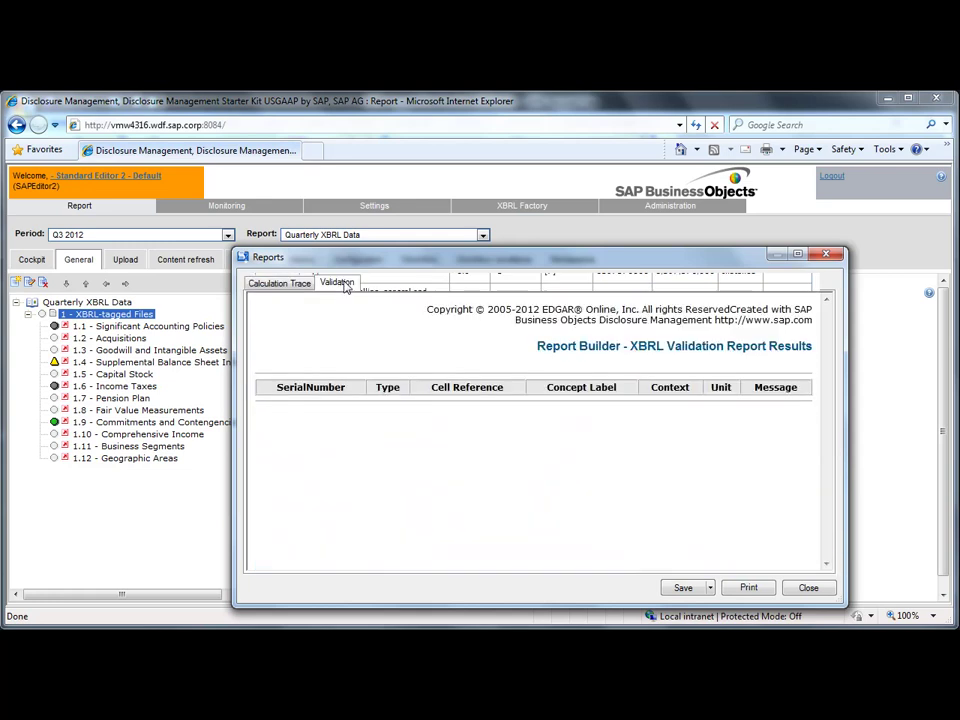
{"action": "left_click", "coordinate": [807, 587]}
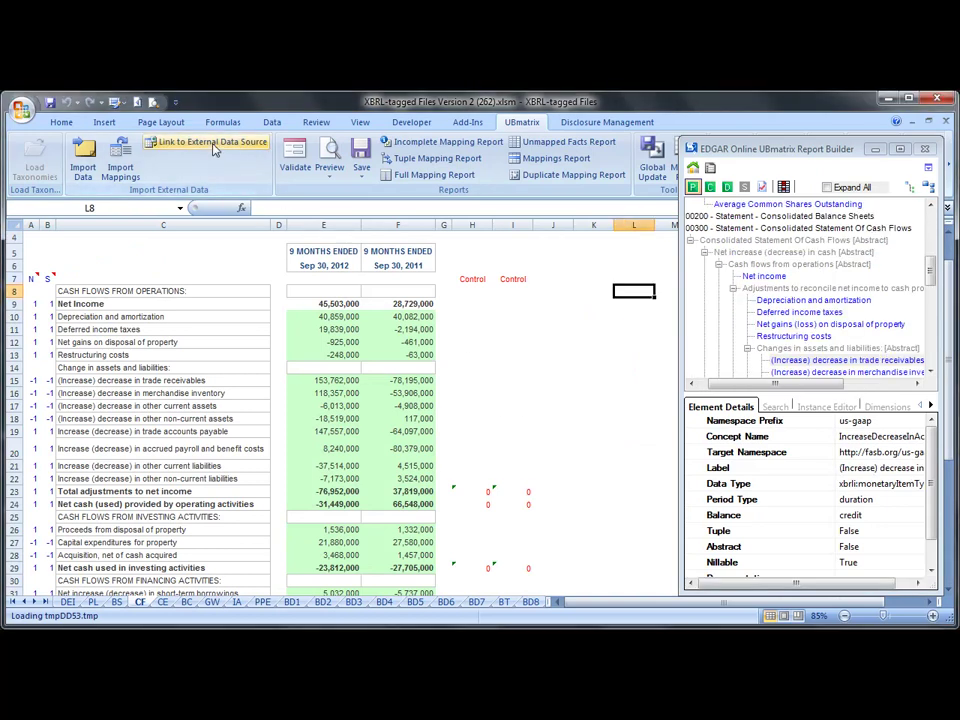
Link Acquisitions.docx as an external data source and open it in Report Builder
{"action": "left_click", "coordinate": [214, 146]}
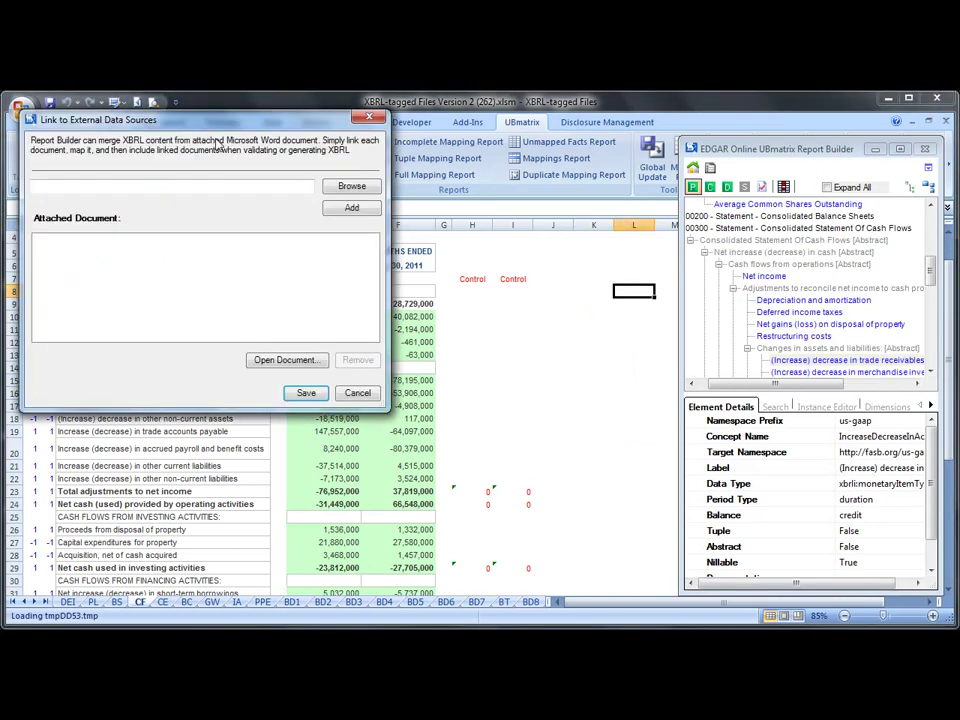
{"action": "left_click", "coordinate": [352, 186]}
{"action": "double_click", "coordinate": [325, 235]}
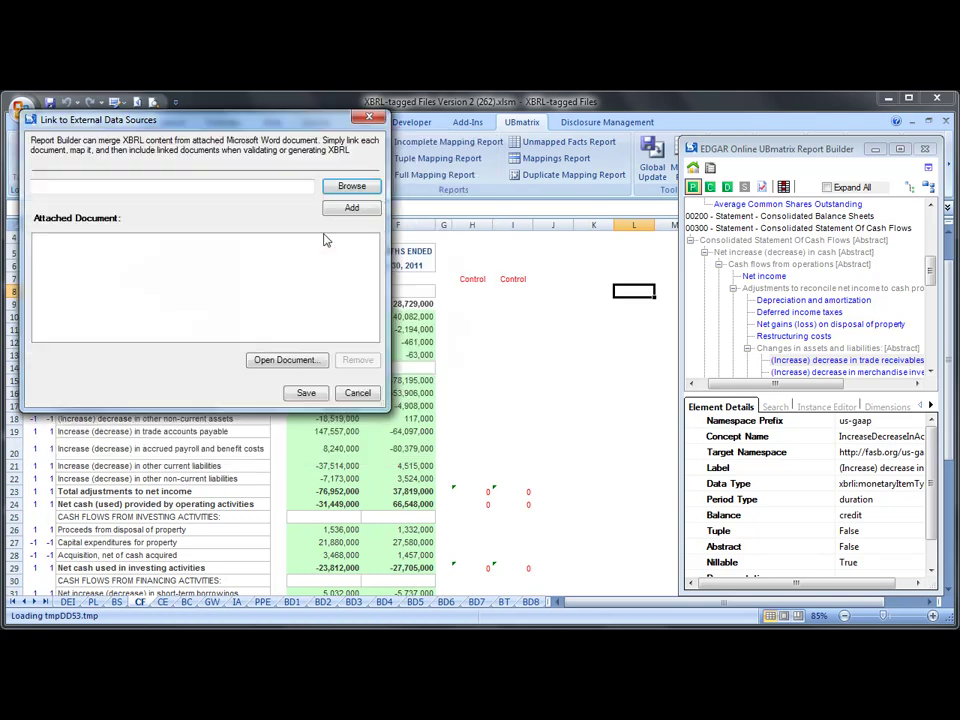
{"action": "left_click", "coordinate": [341, 209]}
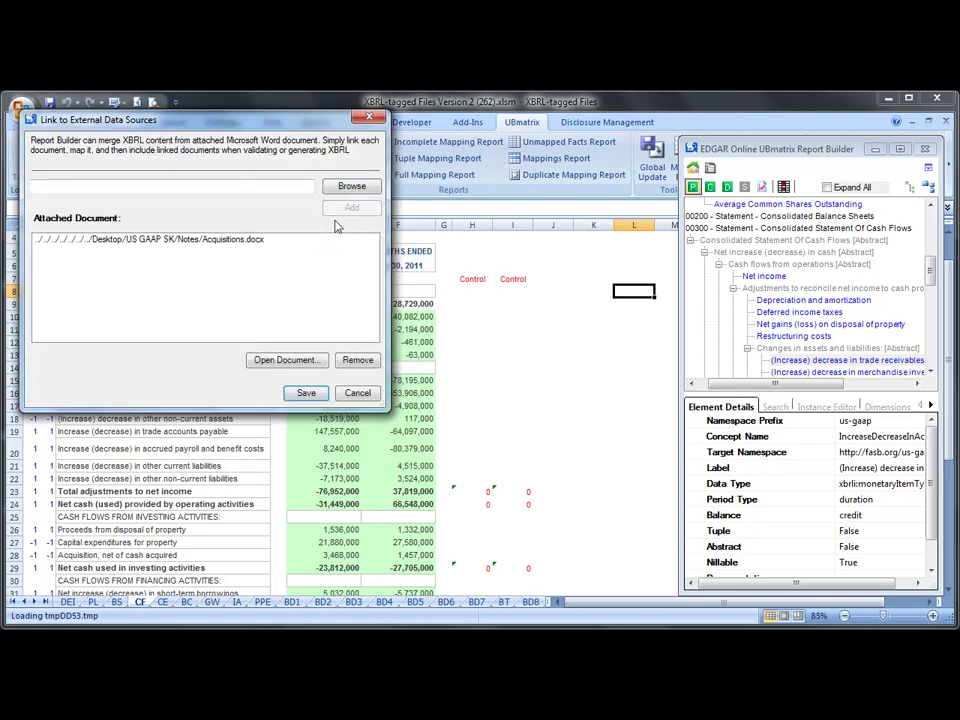
{"action": "left_click", "coordinate": [304, 364]}
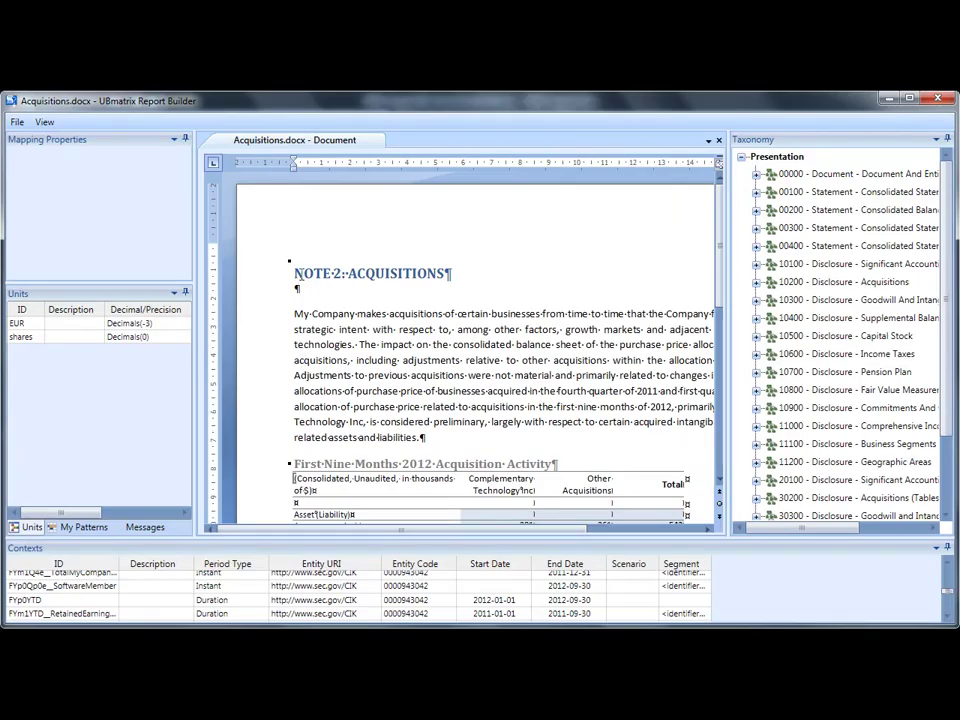
Select the entire note and map it under 10200 Disclosure - Acquisitions to the text block with context FYp0YTD
{"action": "left_click_drag", "start_coordinate": [294, 272], "coordinate": [333, 502]}
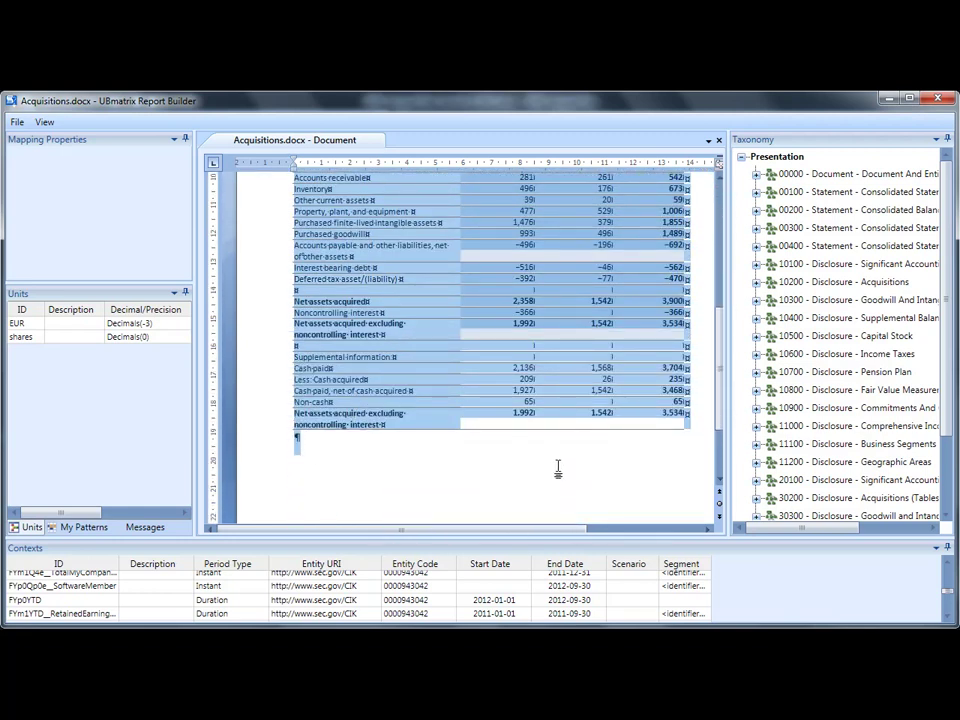
{"action": "left_click", "coordinate": [757, 282]}
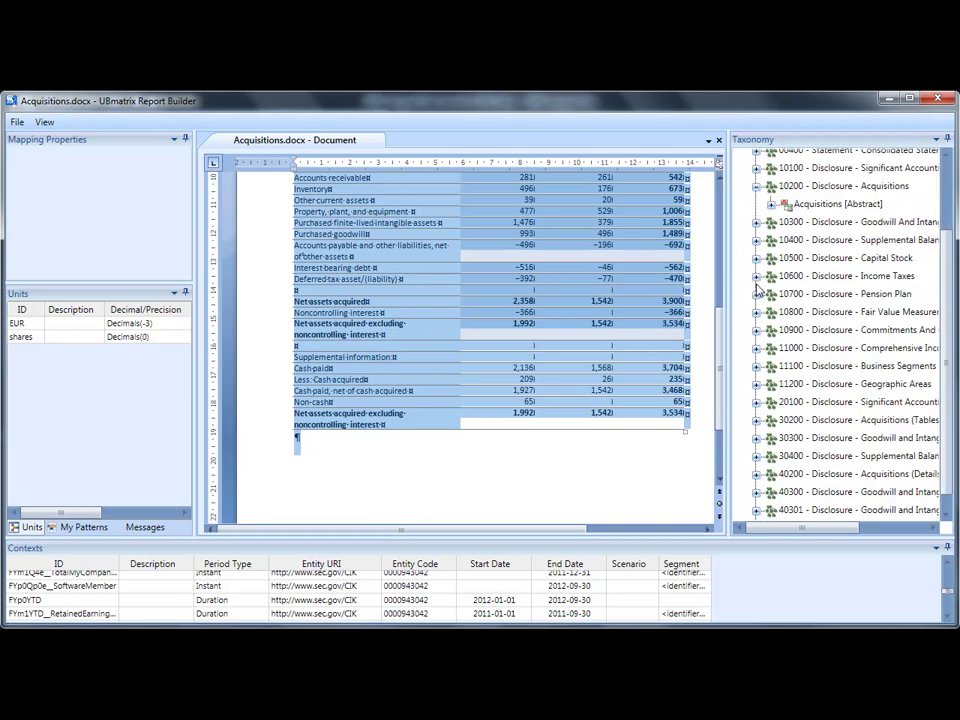
{"action": "left_click", "coordinate": [772, 205]}
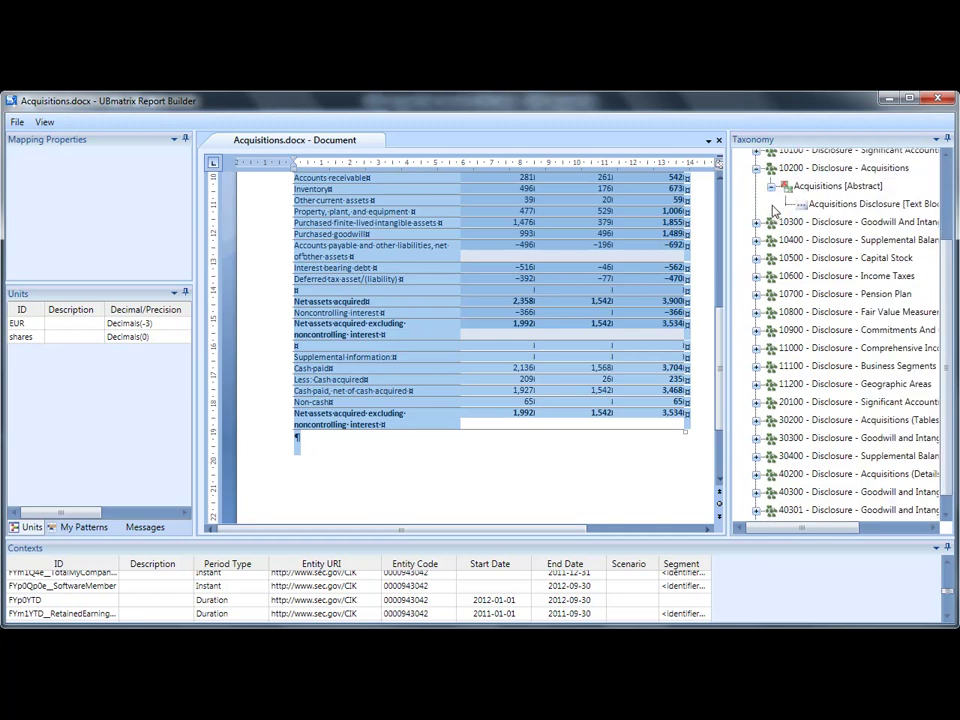
{"action": "double_click", "coordinate": [862, 205]}
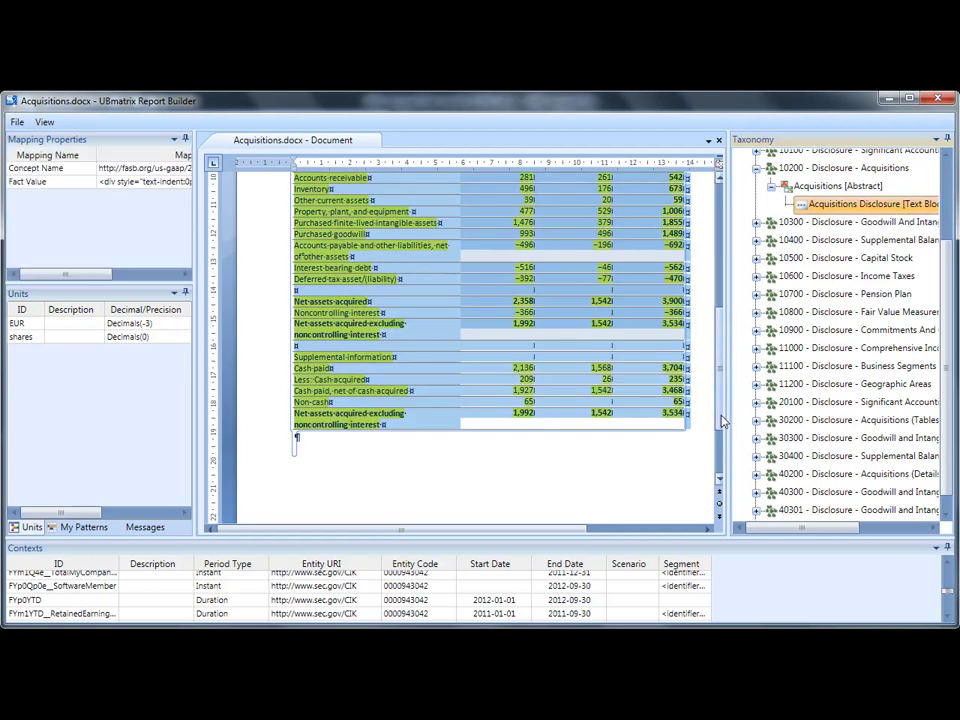
{"action": "scroll", "coordinate": [729, 344], "scroll_direction": "up", "scroll_amount": 4}
{"action": "scroll", "coordinate": [725, 325], "scroll_direction": "up", "scroll_amount": 2}
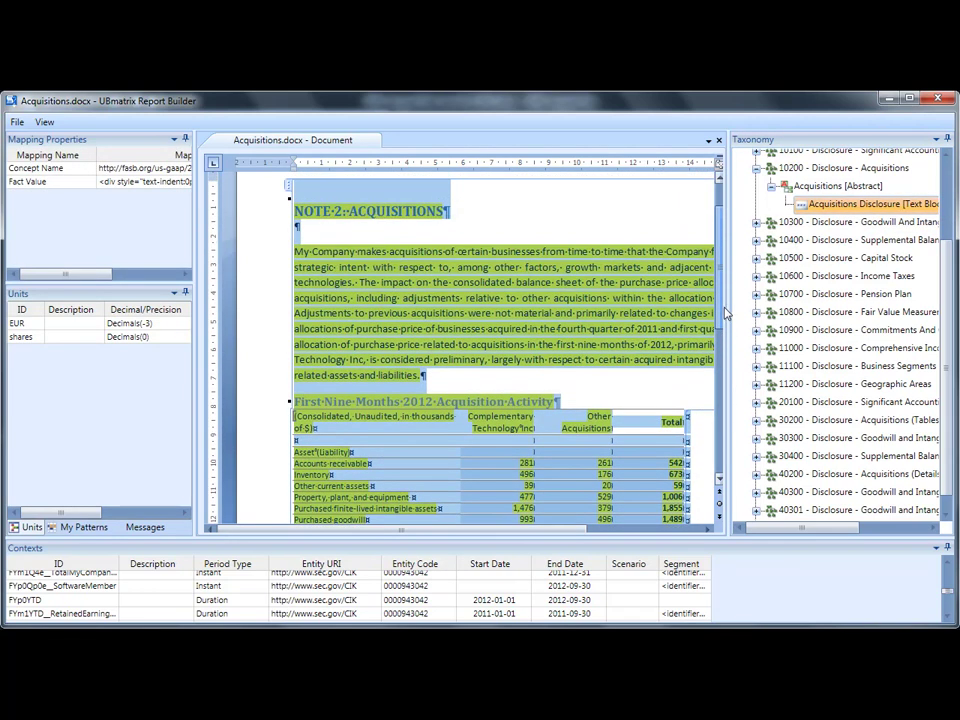
{"action": "double_click", "coordinate": [26, 600]}
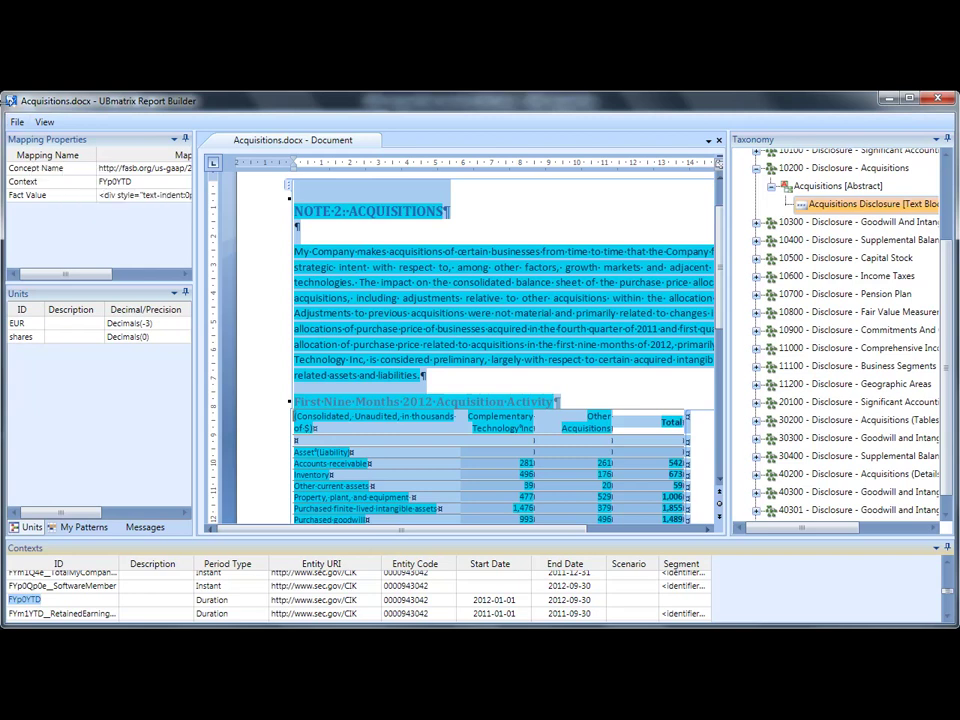
{"action": "left_click", "coordinate": [17, 122]}
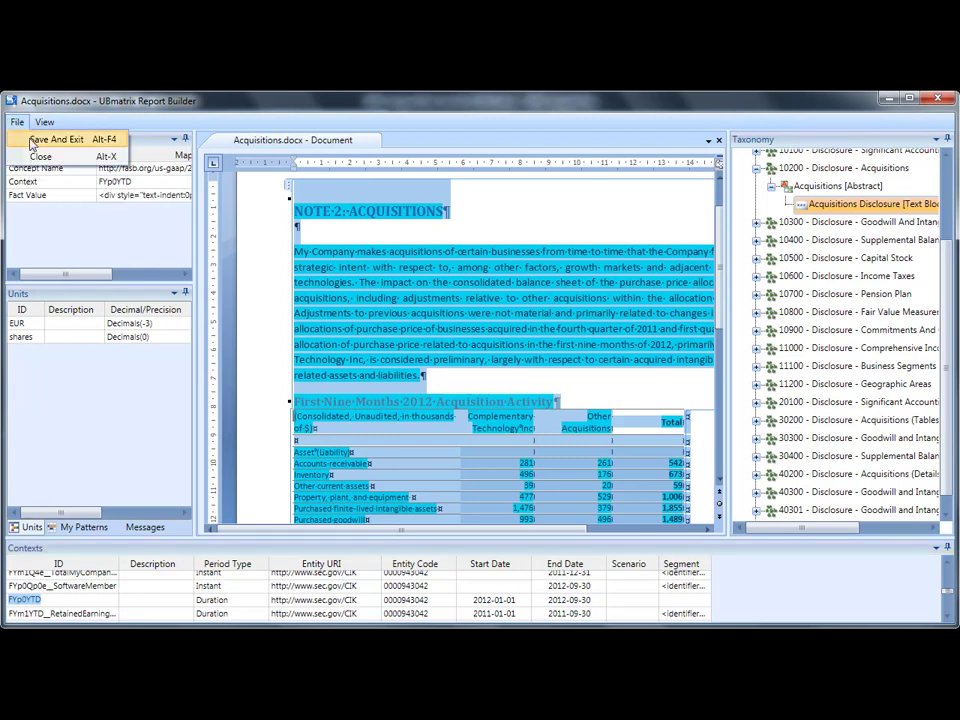
Save the Acquisitions note mapping and its link, then apply the workbook changes to Disclosure Management
{"action": "left_click", "coordinate": [34, 139]}
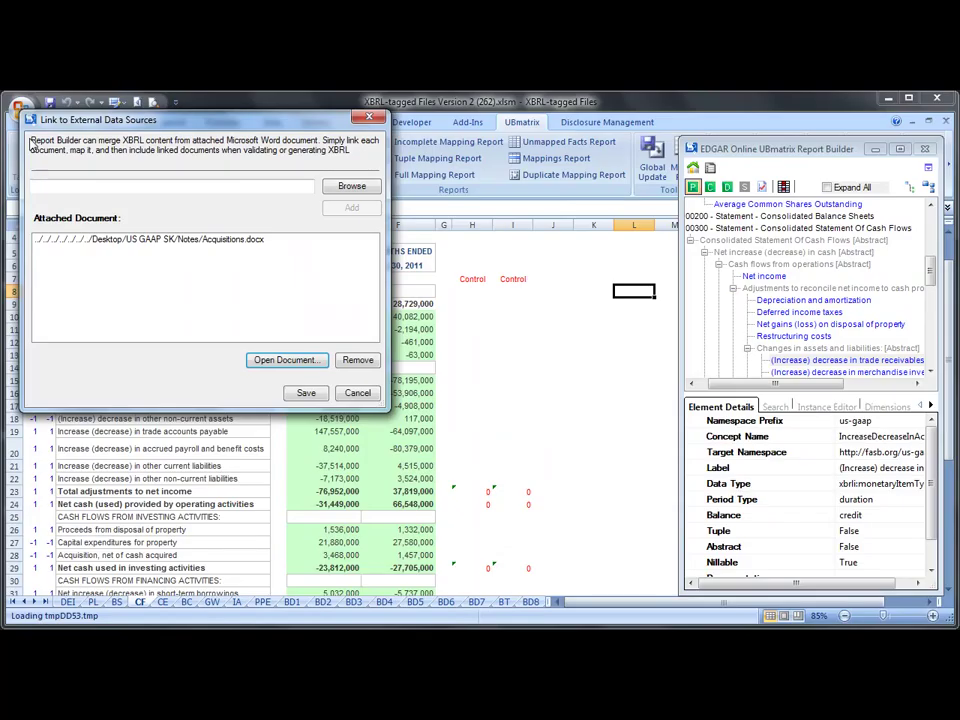
{"action": "left_click", "coordinate": [309, 395]}
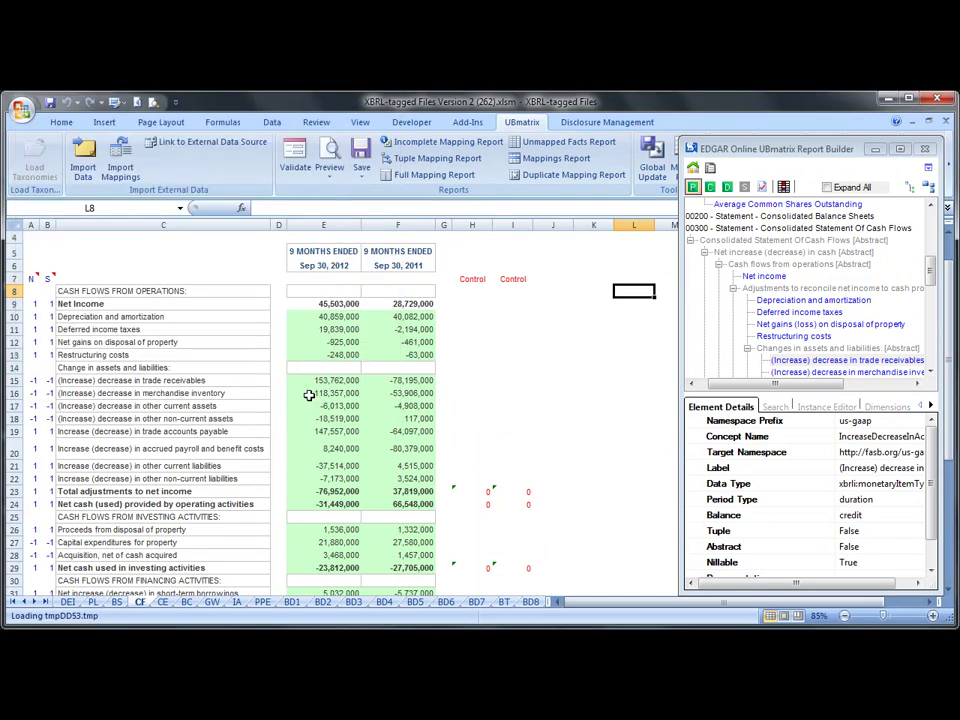
{"action": "left_click", "coordinate": [640, 123]}
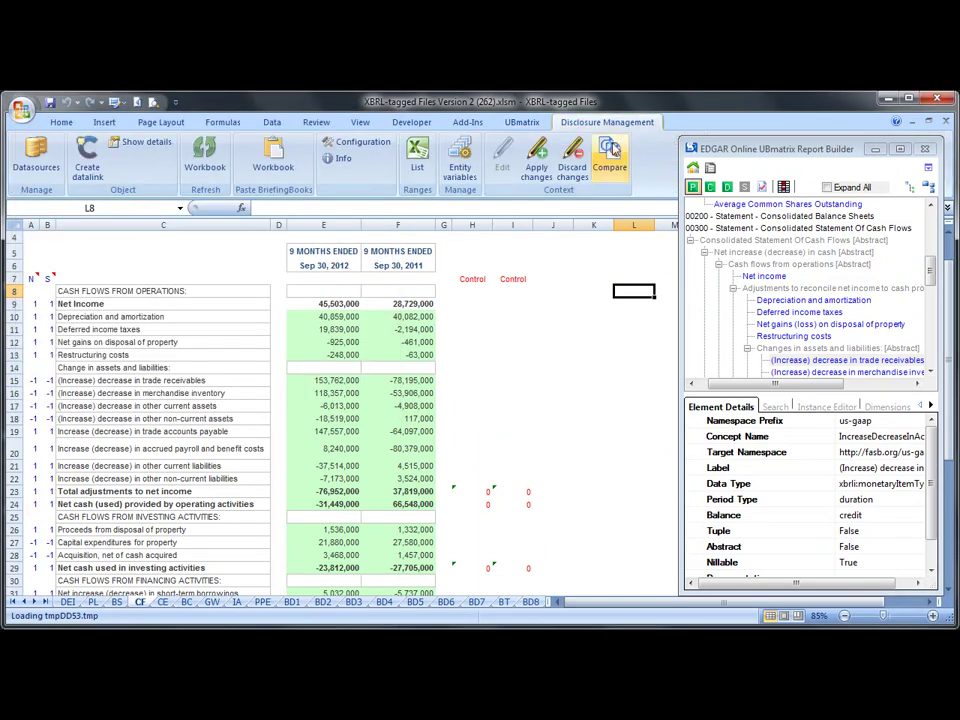
{"action": "left_click", "coordinate": [541, 172]}
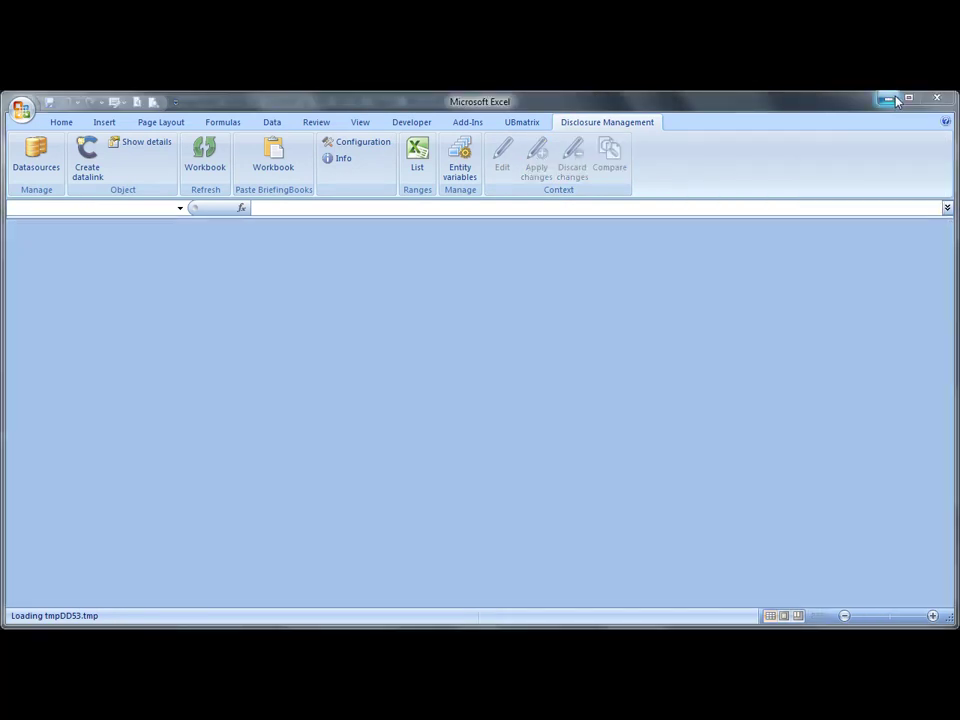
Generate the XBRL preview with subchapters and open XBRL-tagged Files.xbrl in Notepad
{"action": "left_click", "coordinate": [895, 99]}
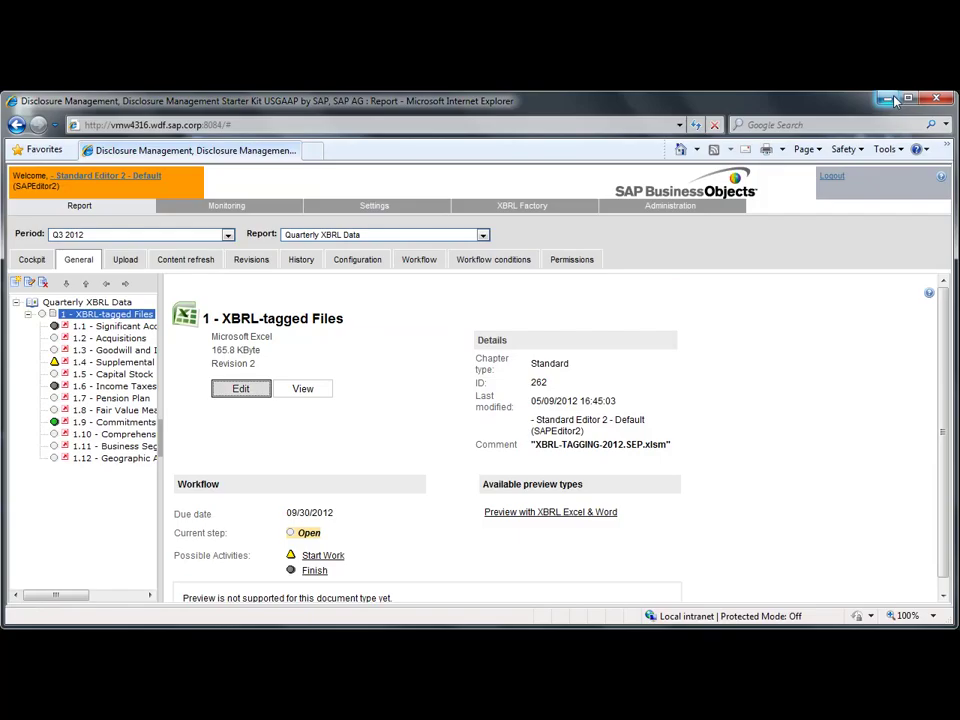
{"action": "left_click", "coordinate": [549, 513]}
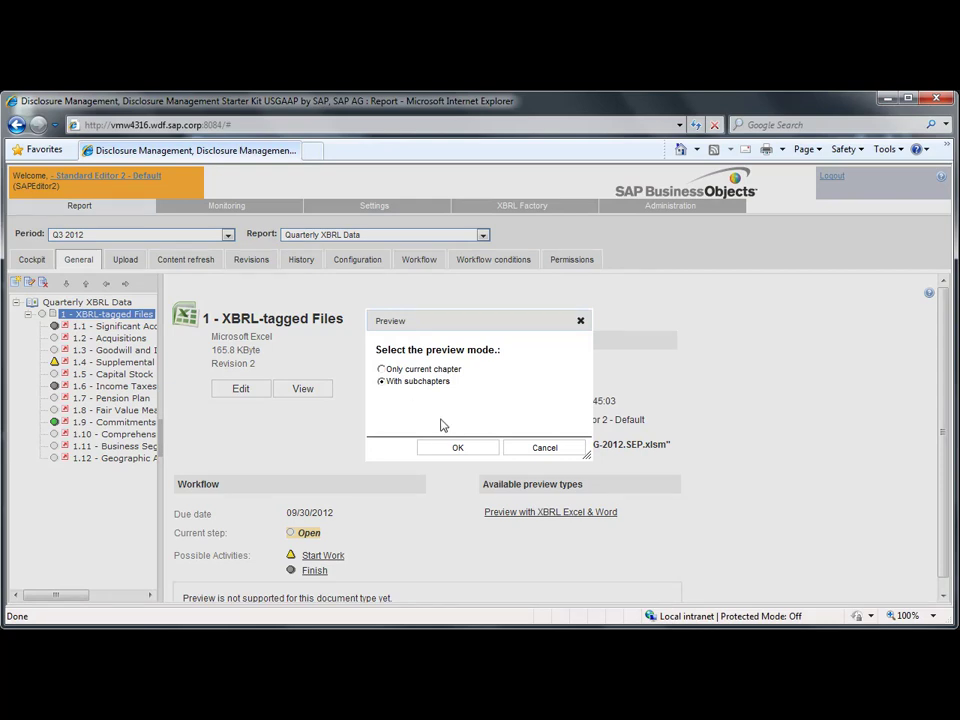
{"action": "left_click", "coordinate": [458, 448]}
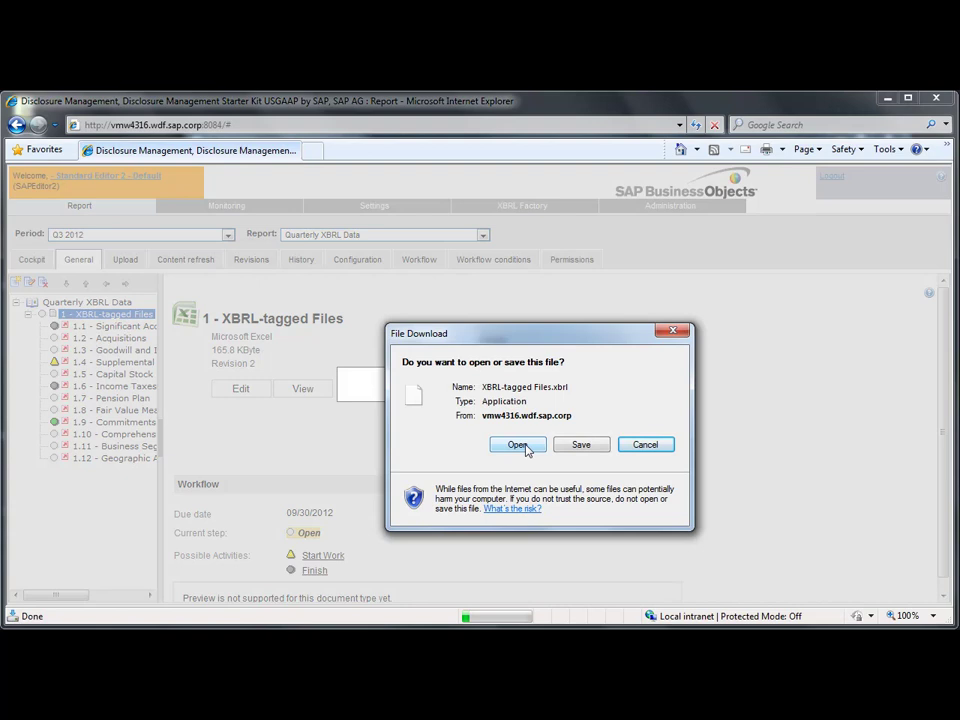
{"action": "left_click", "coordinate": [517, 445]}
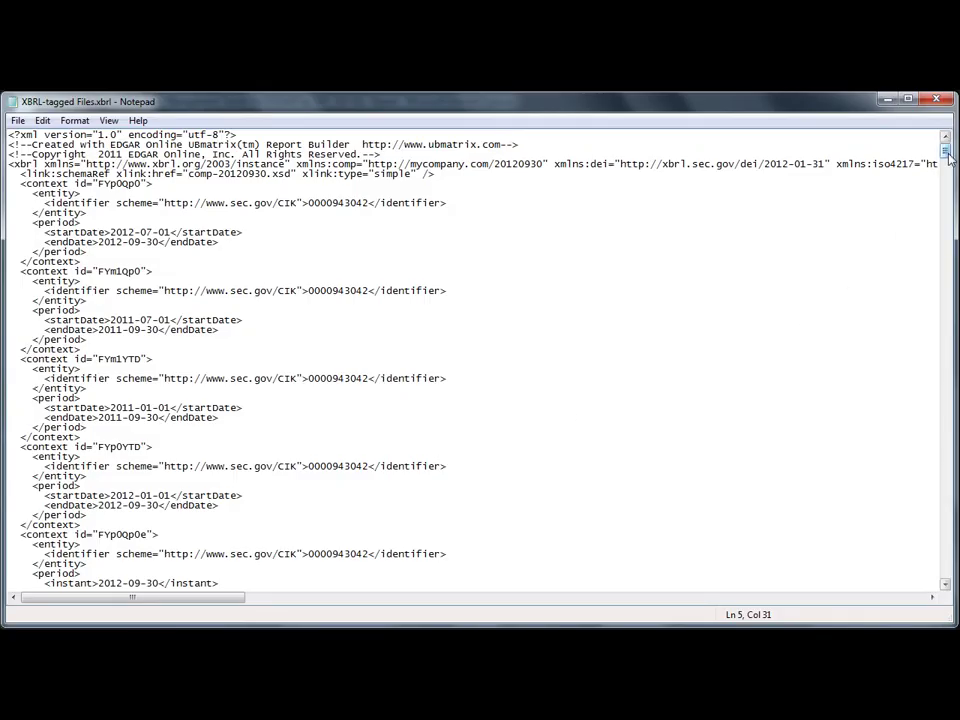
Review the XBRL instance's tagged facts, then close Notepad without saving changes
{"action": "left_click_drag", "start_coordinate": [946, 150], "coordinate": [950, 494]}
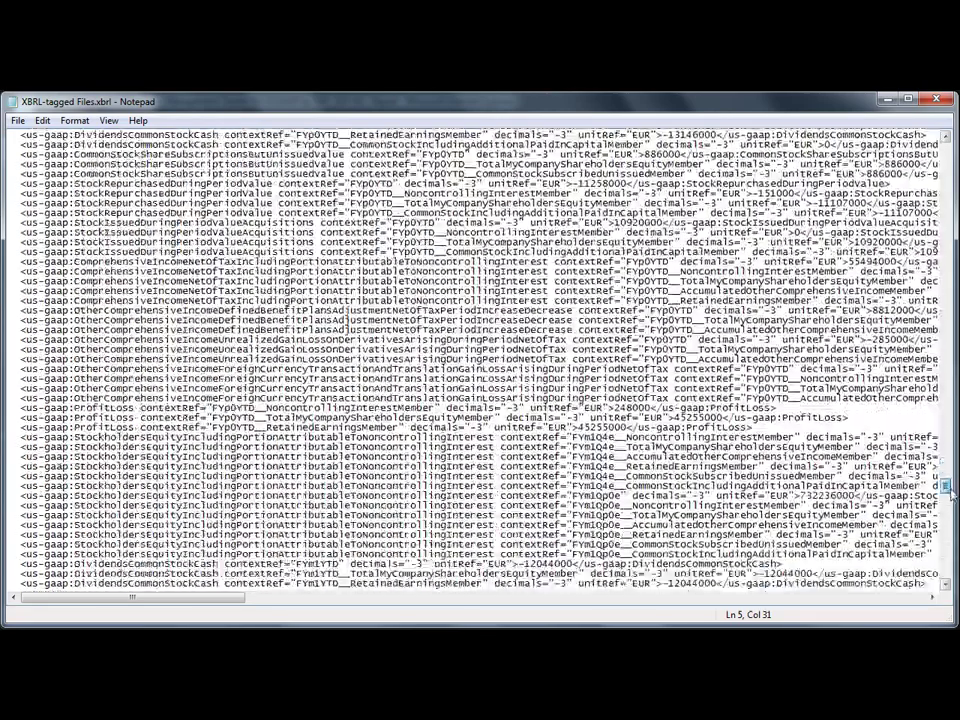
{"action": "left_click", "coordinate": [937, 99]}
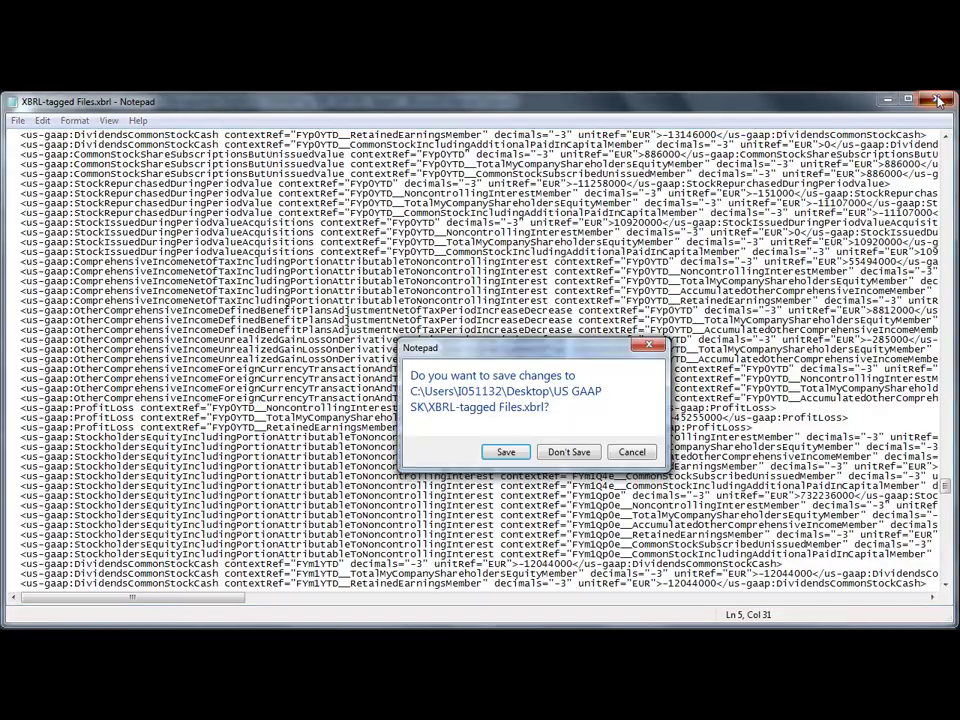
{"action": "left_click", "coordinate": [570, 452]}
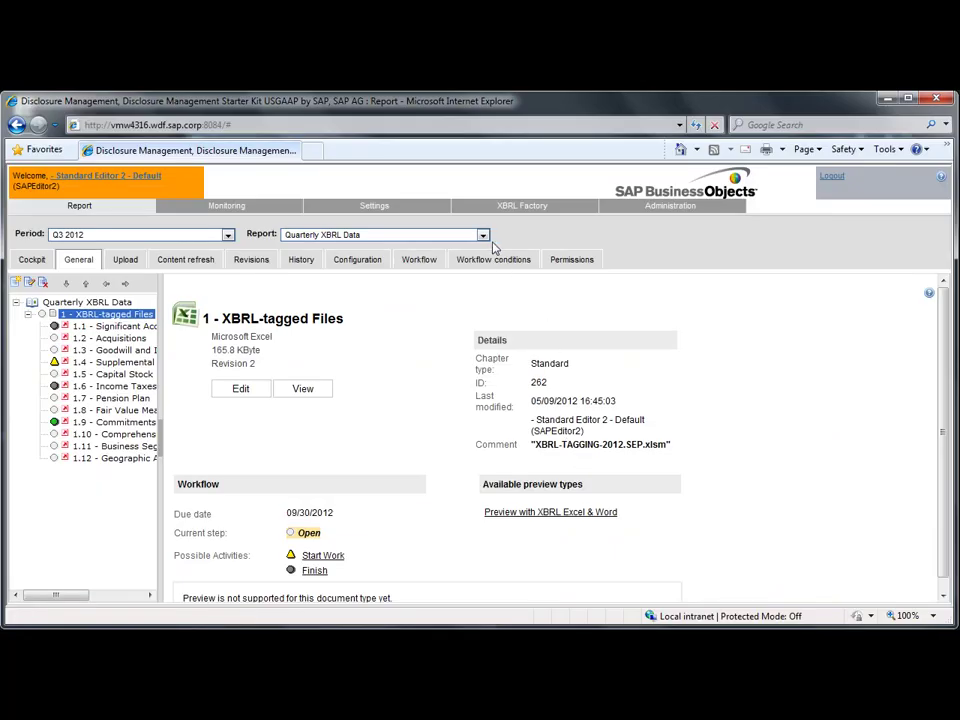
Load the Form 10-Q report, expand PART I, and select chapter 2.1 - Item 1. Financial Statements
{"action": "left_click", "coordinate": [483, 236]}
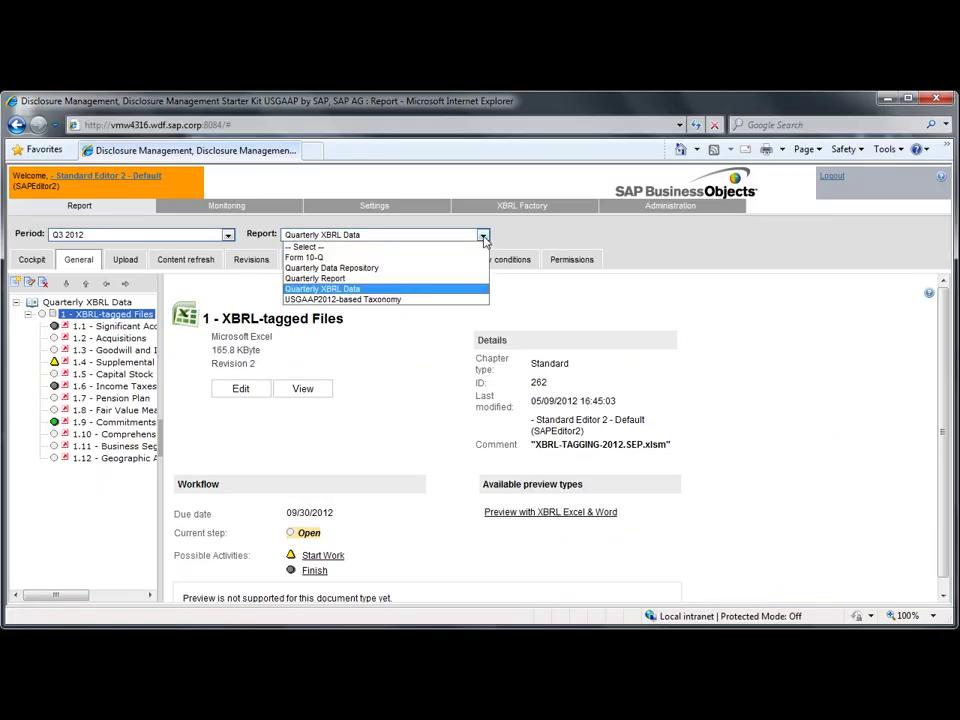
{"action": "left_click", "coordinate": [295, 255]}
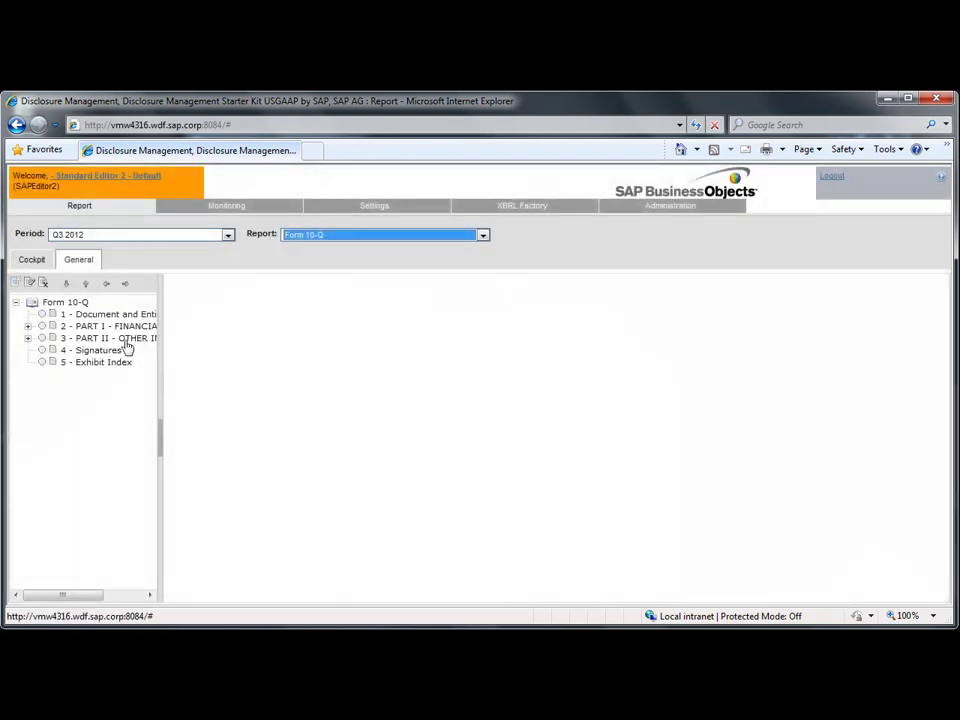
{"action": "left_click", "coordinate": [27, 327]}
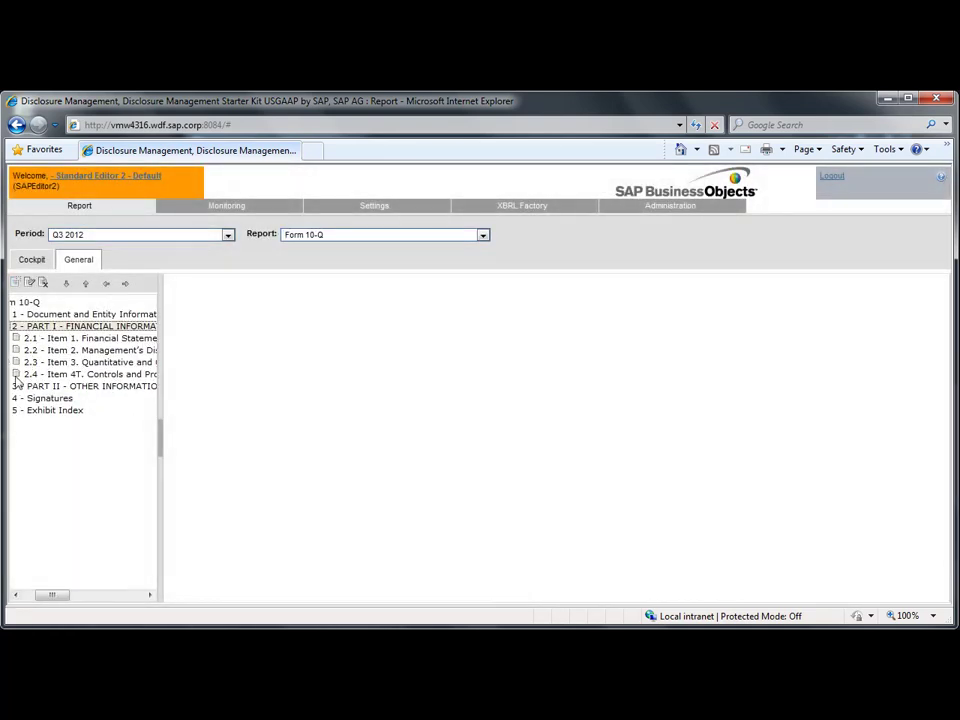
{"action": "left_click_drag", "start_coordinate": [48, 594], "coordinate": [12, 592]}
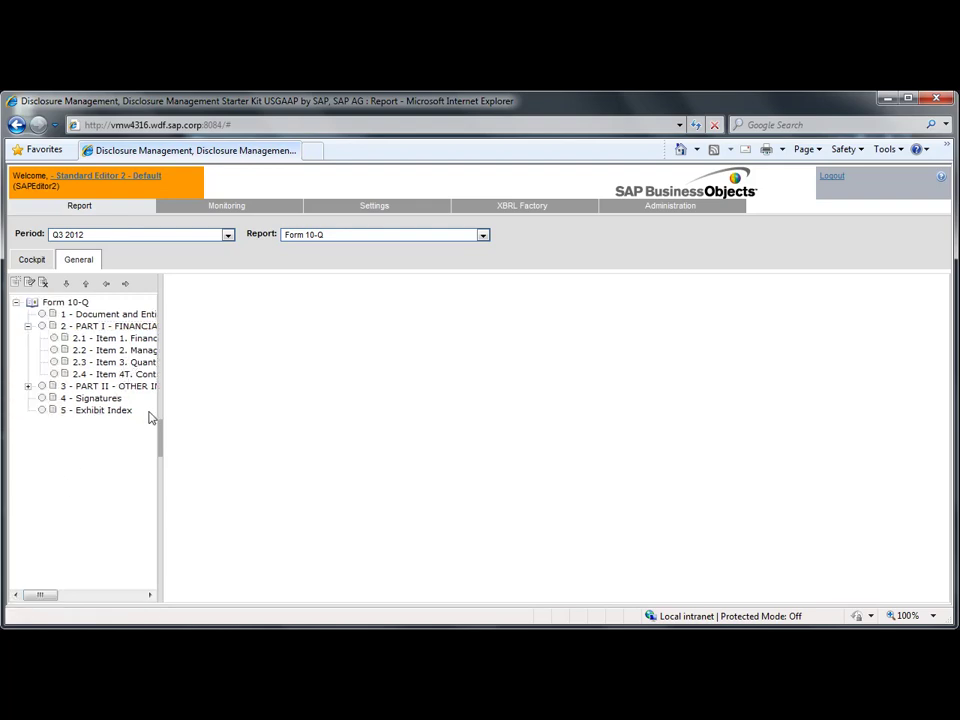
{"action": "left_click_drag", "start_coordinate": [158, 431], "coordinate": [270, 431]}
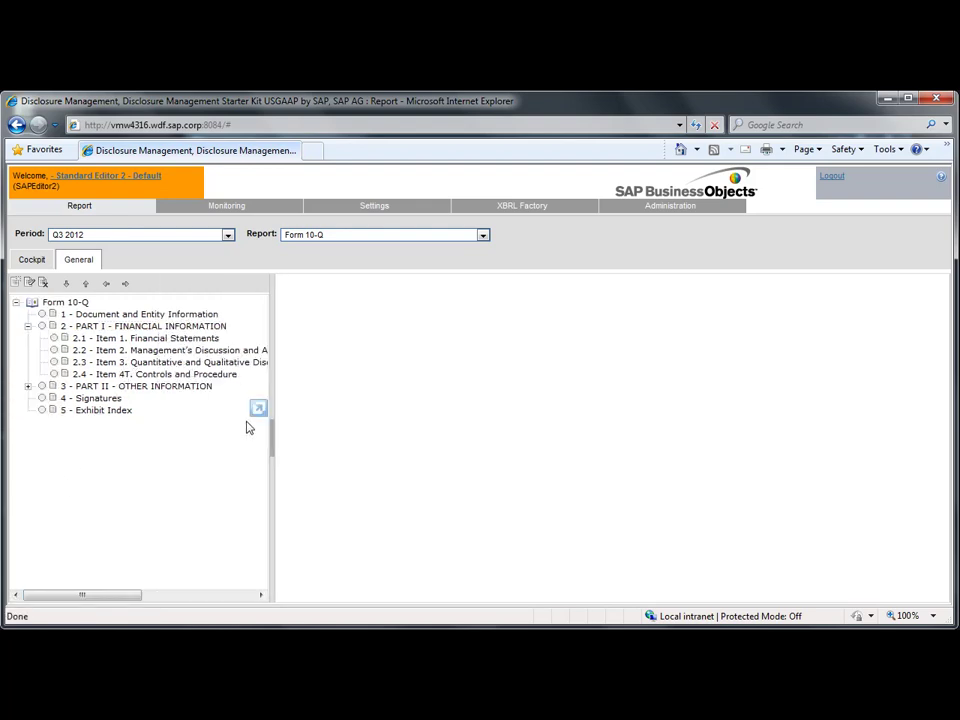
{"action": "left_click", "coordinate": [84, 340]}
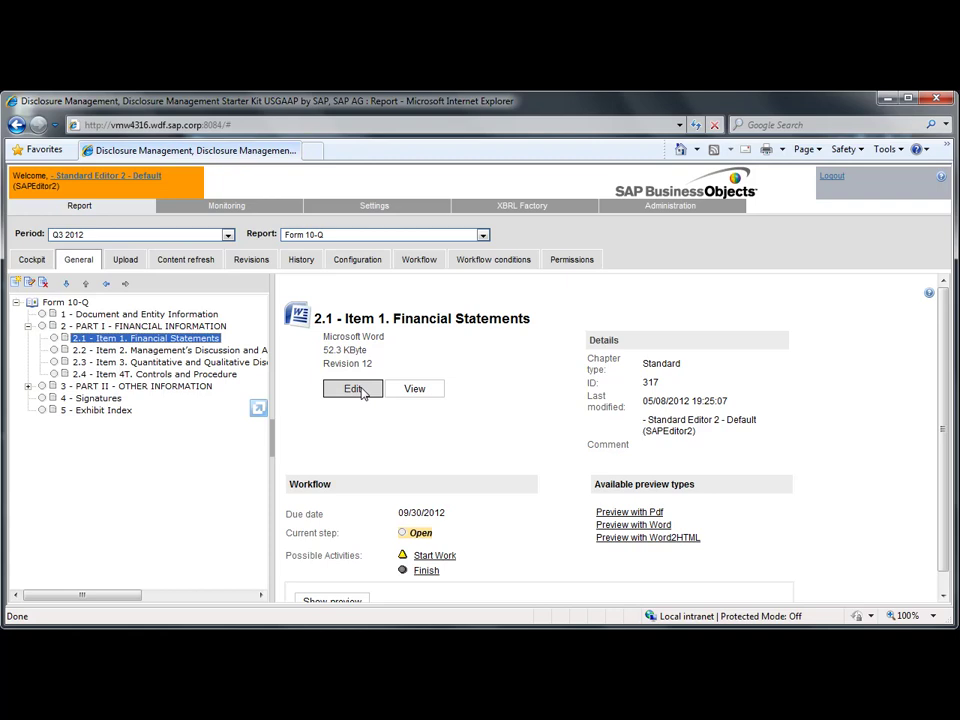
{"action": "left_click", "coordinate": [355, 389]}
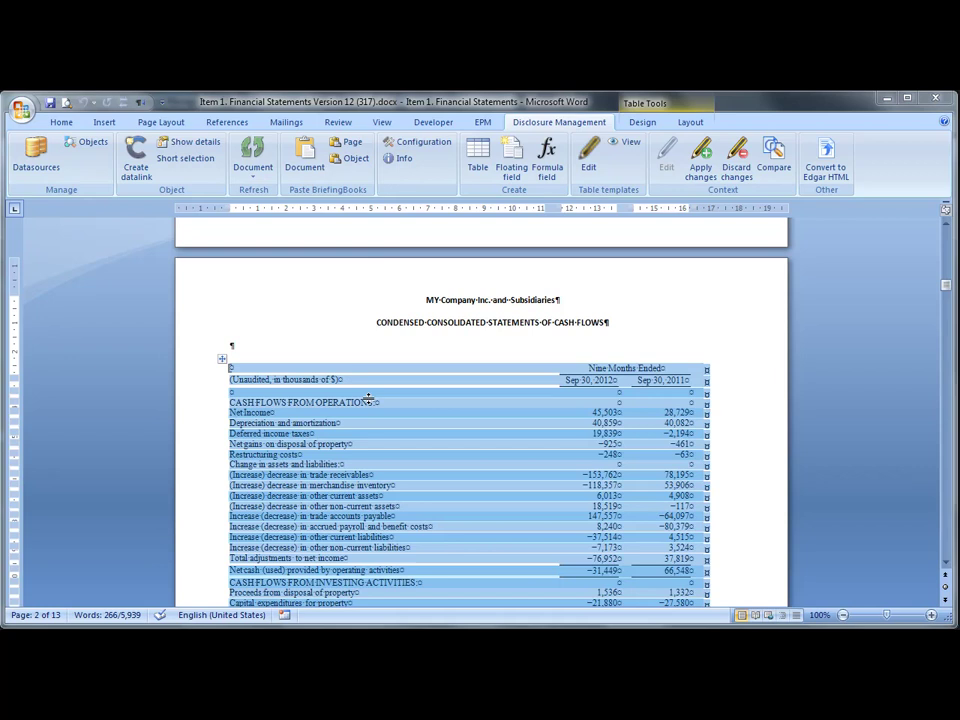
{"action": "key", "text": "ctrl+w"}
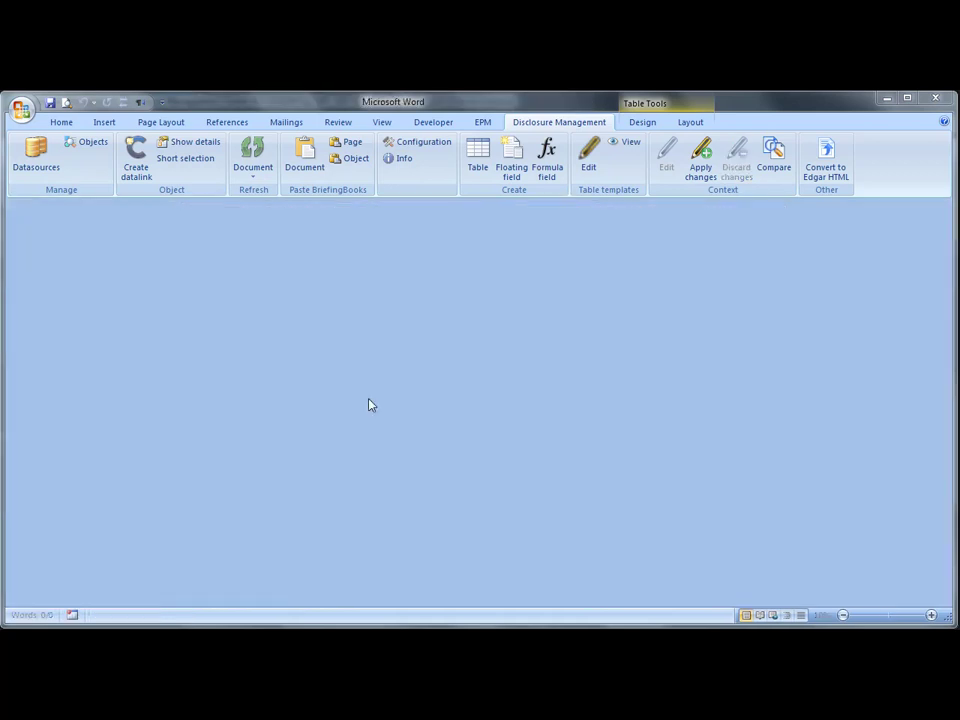
Close Word, regenerate the whole Form 10-Q without a comment, and view it in Word
{"action": "key", "text": "alt+F4"}
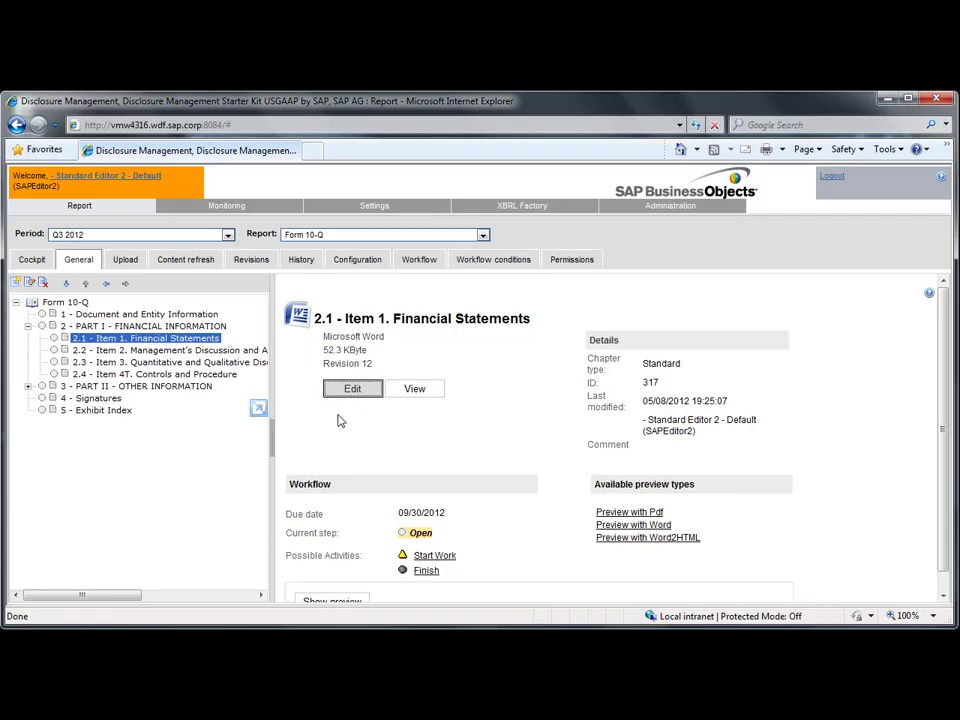
{"action": "left_click", "coordinate": [65, 302]}
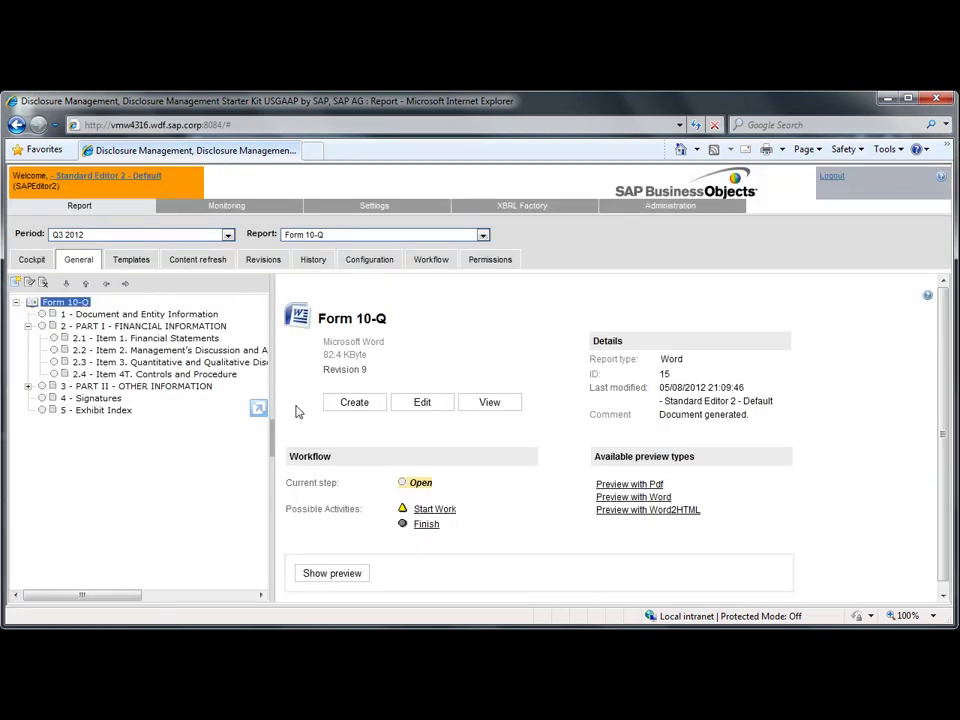
{"action": "left_click", "coordinate": [354, 402]}
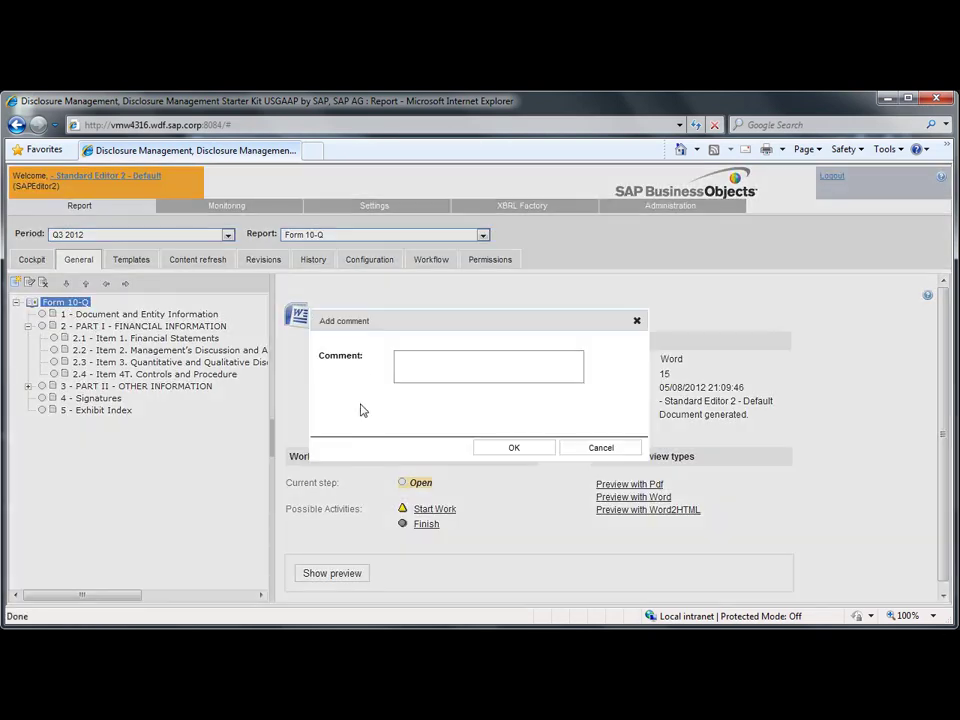
{"action": "left_click", "coordinate": [514, 448]}
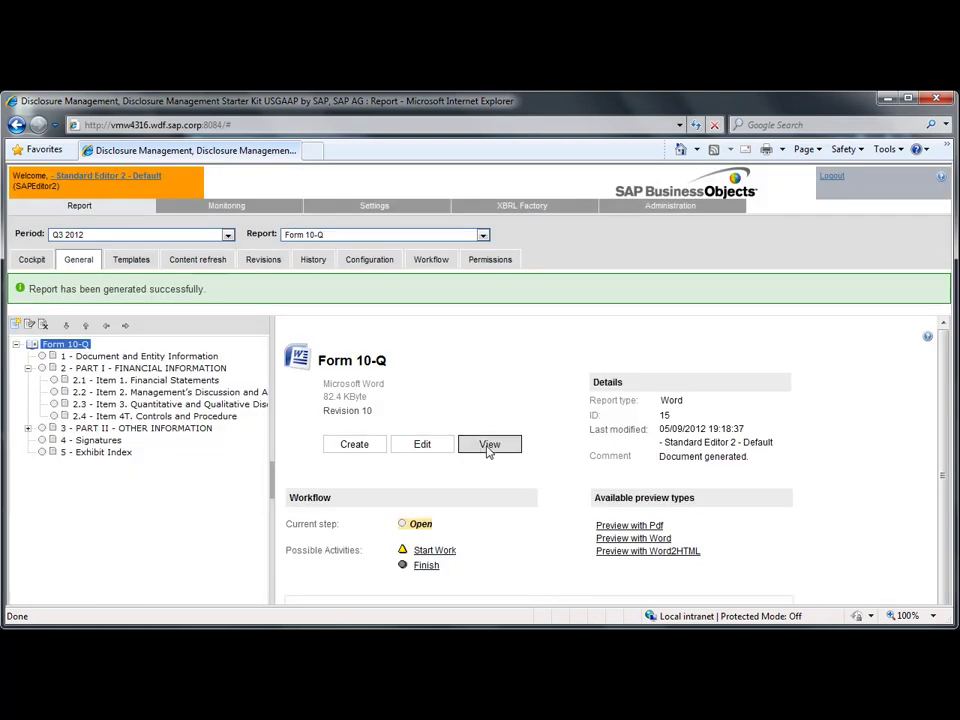
{"action": "left_click", "coordinate": [489, 446]}
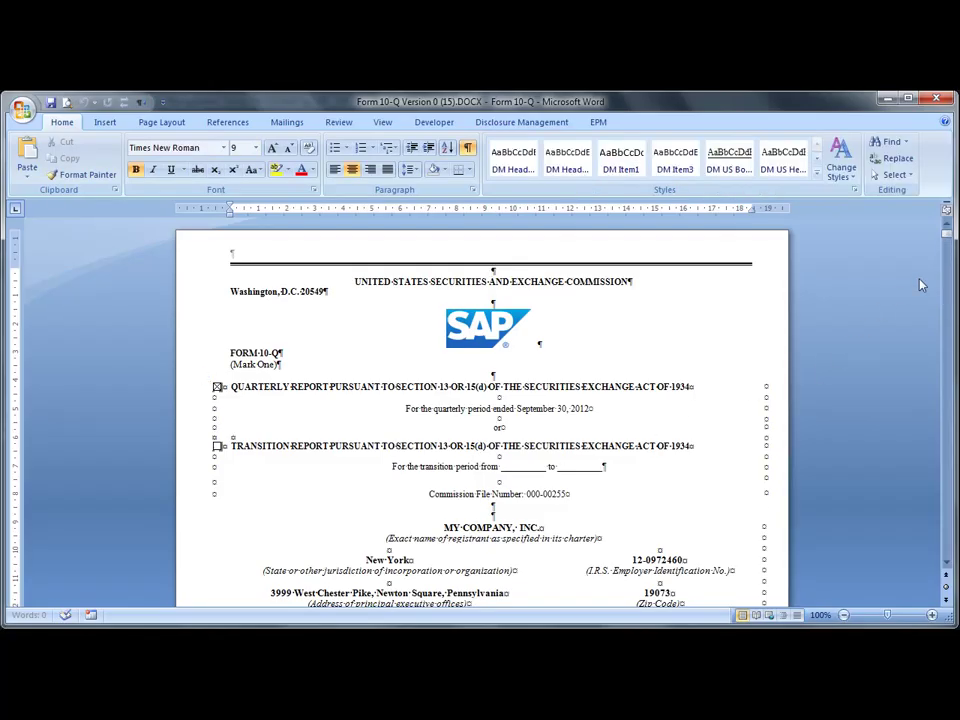
Convert the Form 10-Q to EDGAR HTML and save it as 10Q_Final.zip, replacing the existing file
{"action": "mouse_move", "coordinate": [950, 237]}
{"action": "left_mouse_down"}
{"action": "mouse_move", "coordinate": [935, 425]}
{"action": "mouse_move", "coordinate": [953, 550]}
{"action": "mouse_move", "coordinate": [945, 461]}
{"action": "left_mouse_up"}
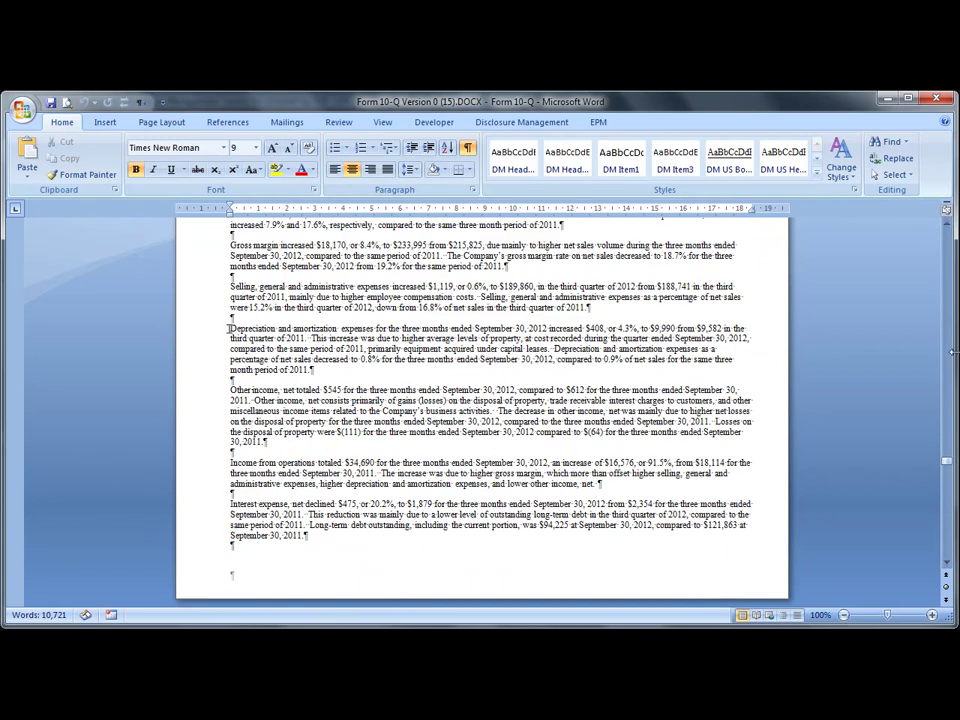
{"action": "left_click", "coordinate": [551, 123]}
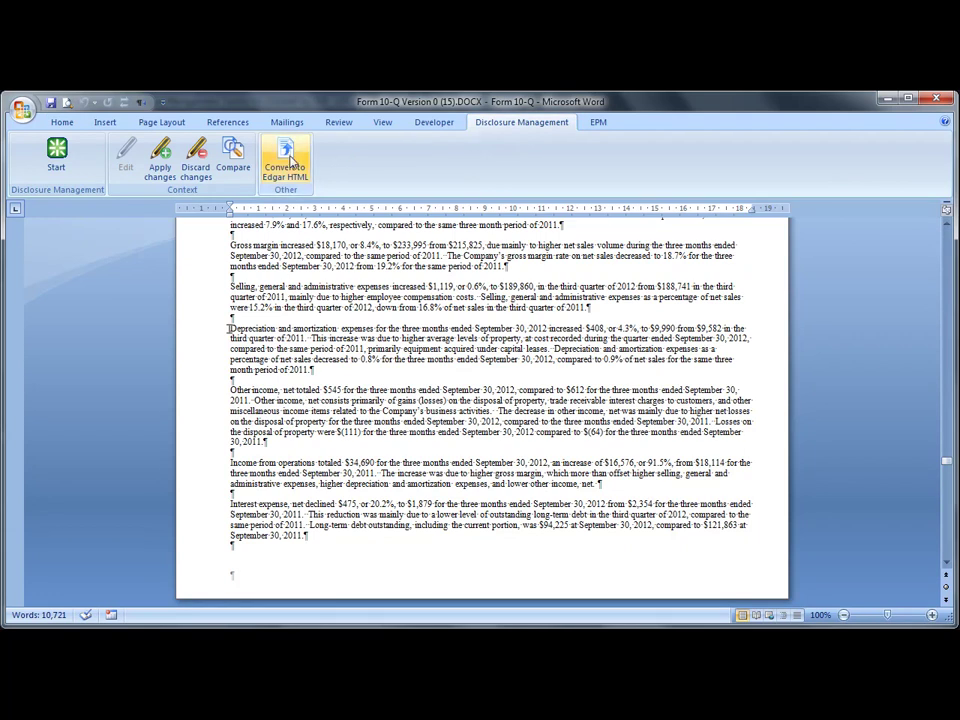
{"action": "left_click", "coordinate": [290, 160]}
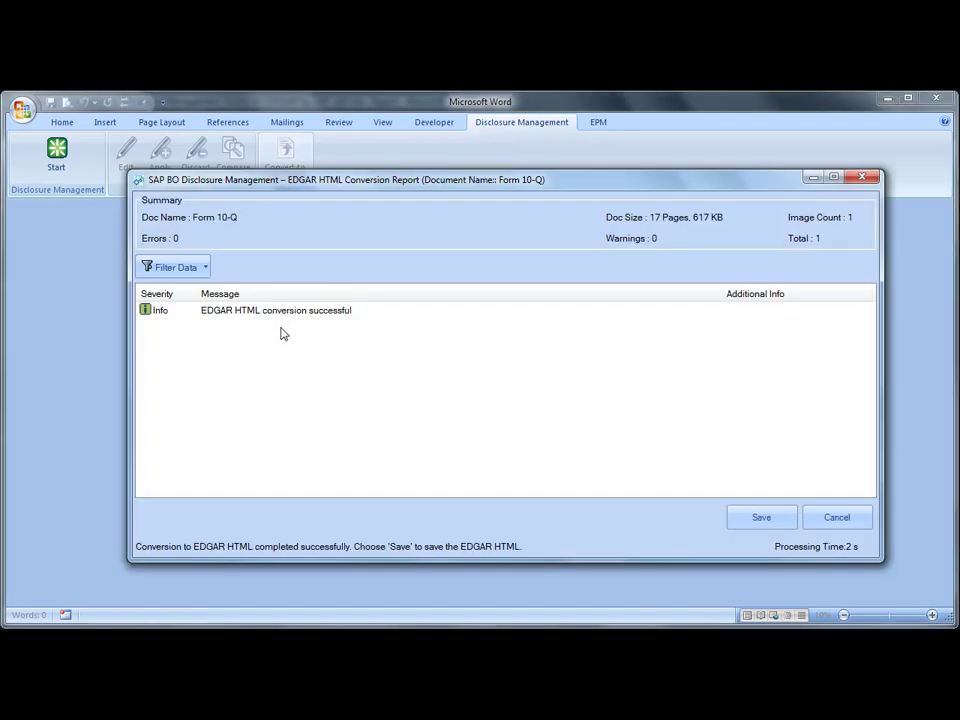
{"action": "left_click", "coordinate": [762, 517]}
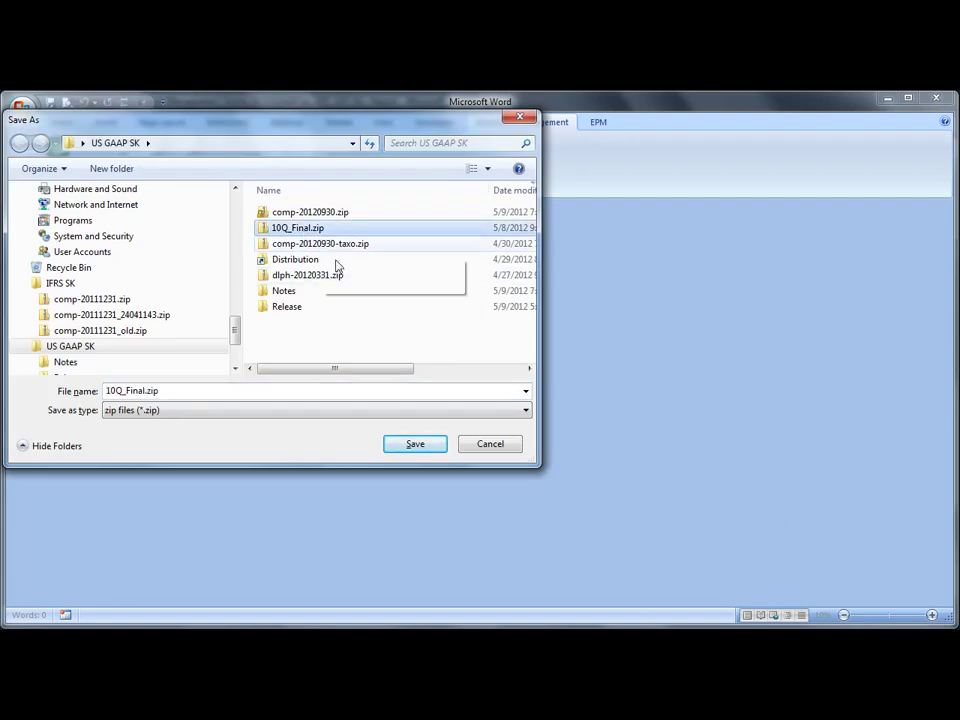
{"action": "left_click", "coordinate": [415, 444]}
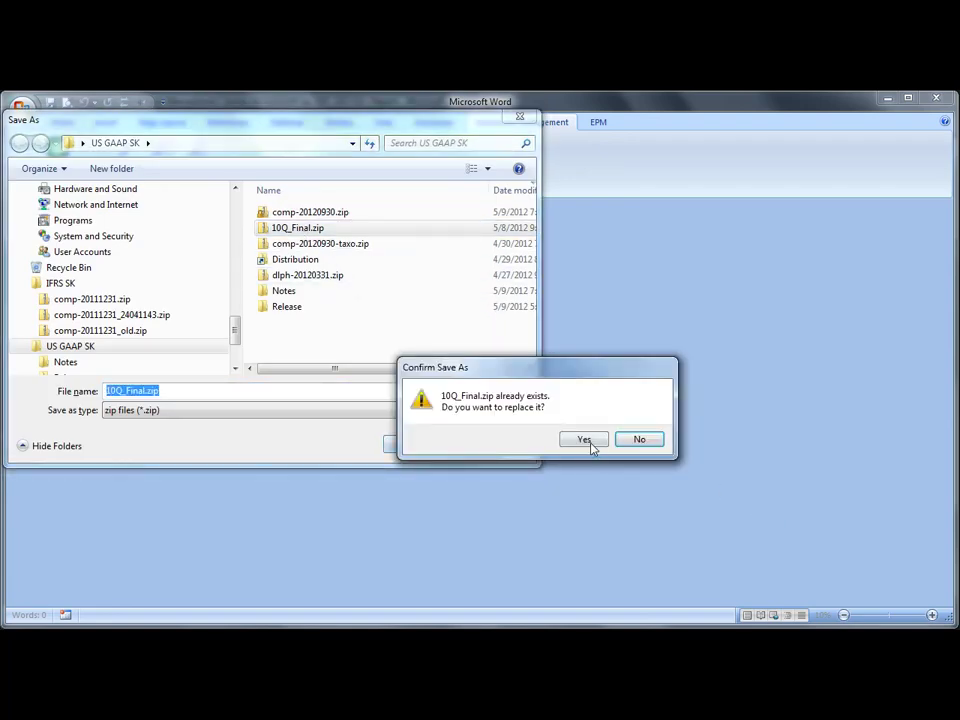
{"action": "left_click", "coordinate": [584, 440]}
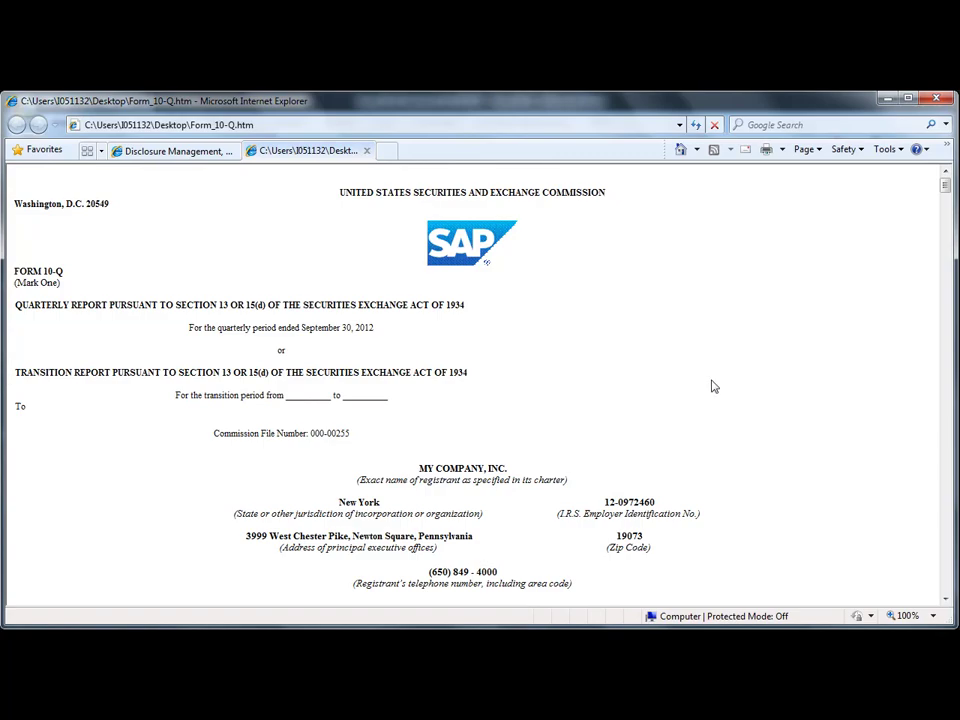
{"action": "left_click_drag", "start_coordinate": [944, 190], "coordinate": [955, 505]}
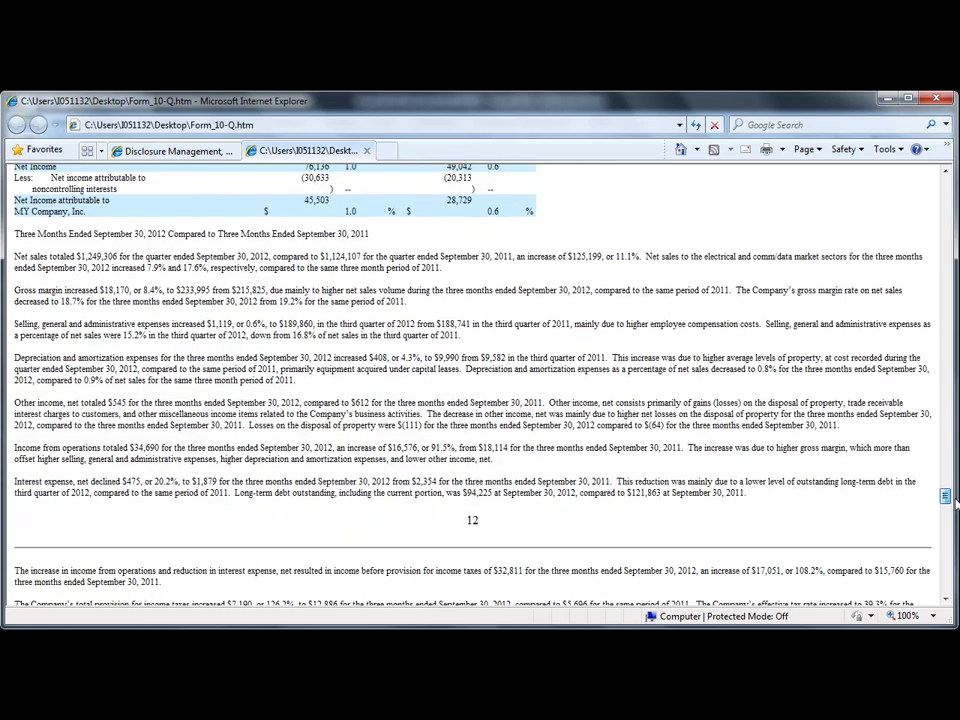
{"action": "scroll", "coordinate": [955, 505], "scroll_direction": "down", "scroll_amount": 3}
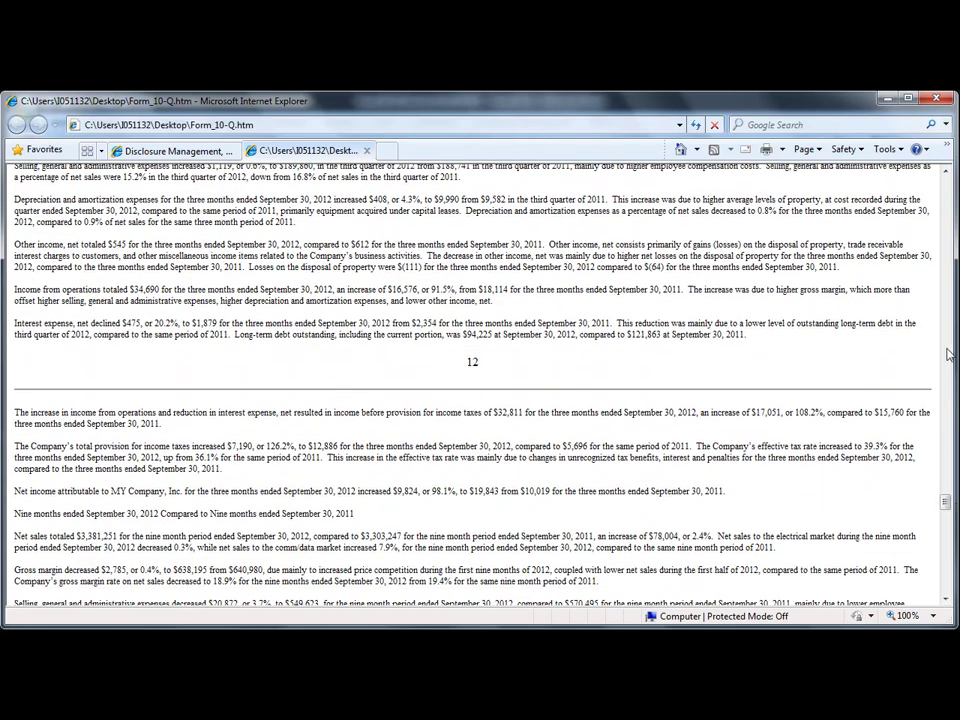